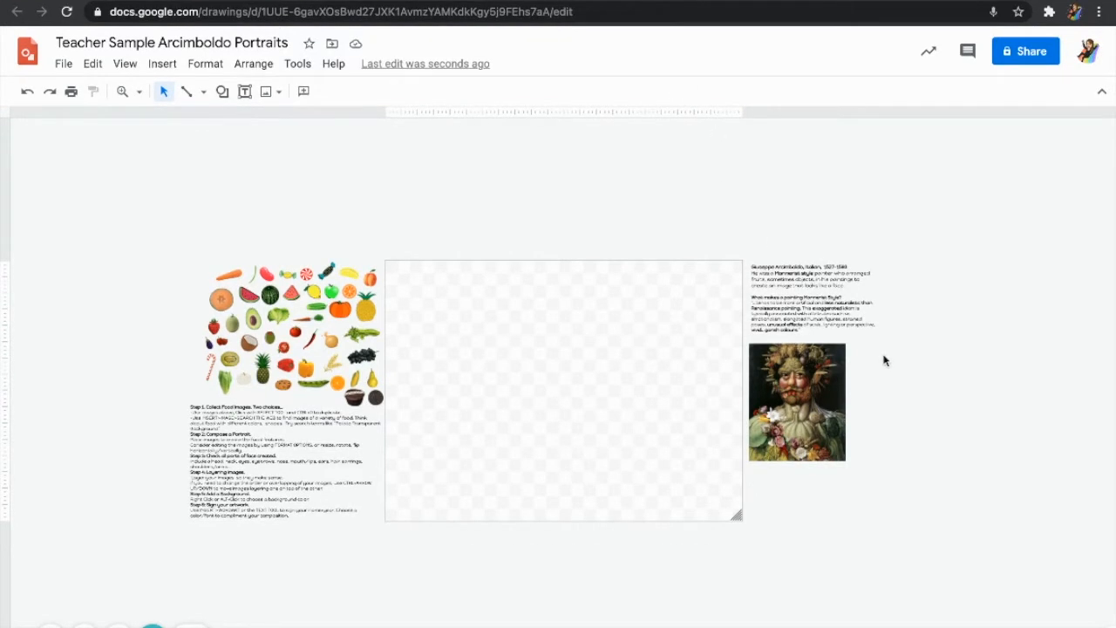
# - Examine the artist notes and reference portrait, the food image collection, and the step-by-step project instructions
pyautogui.scroll(3, 883, 360)
pyautogui.scroll(6, 848, 414)
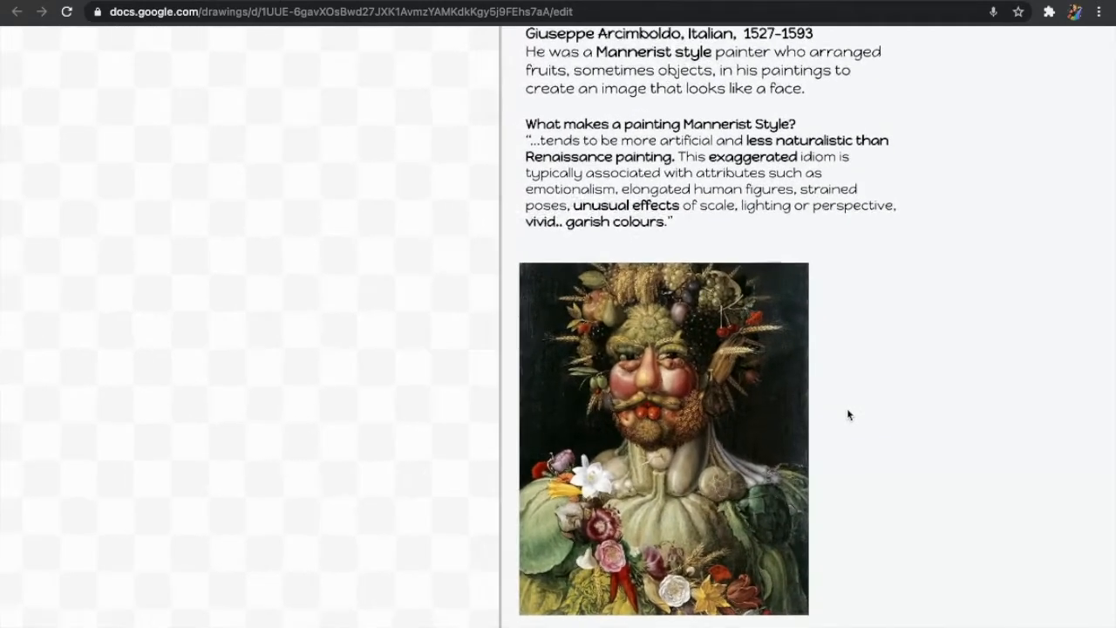
pyautogui.hscroll(4, 846, 415)
pyautogui.scroll(1, 846, 417)
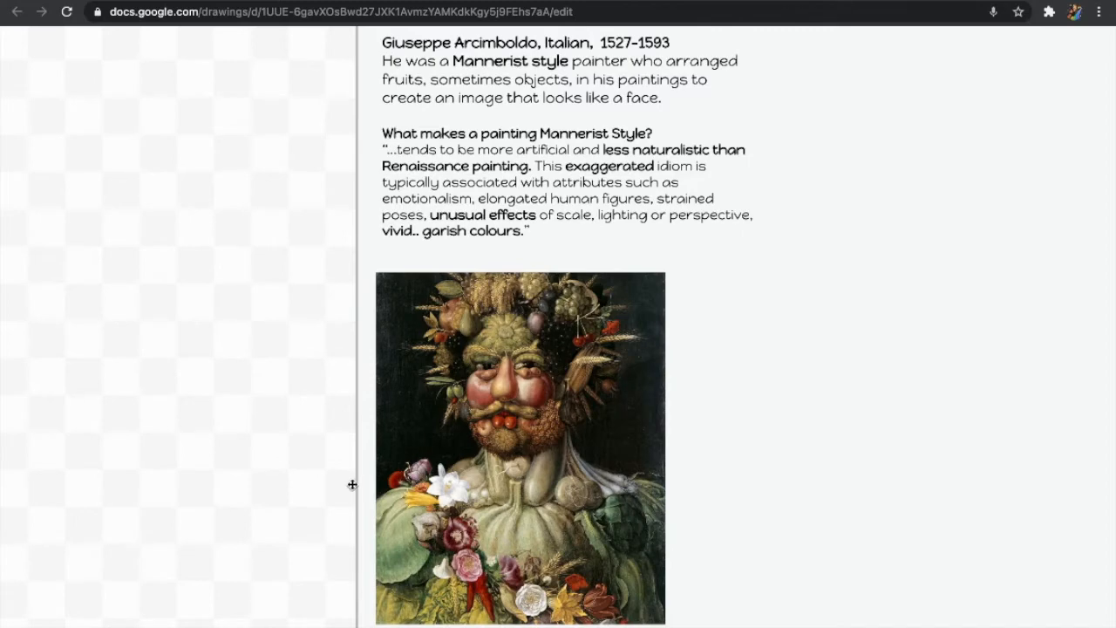
pyautogui.scroll(-5, 267, 435)
pyautogui.hscroll(-8, 267, 440)
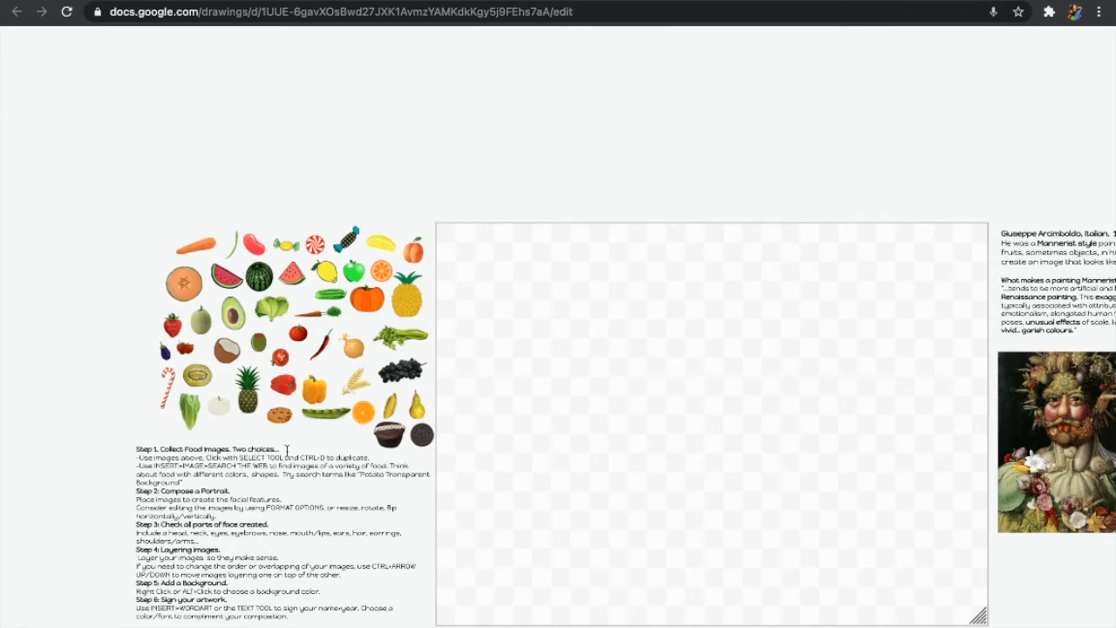
pyautogui.scroll(8, 287, 449)
pyautogui.scroll(-3, 287, 448)
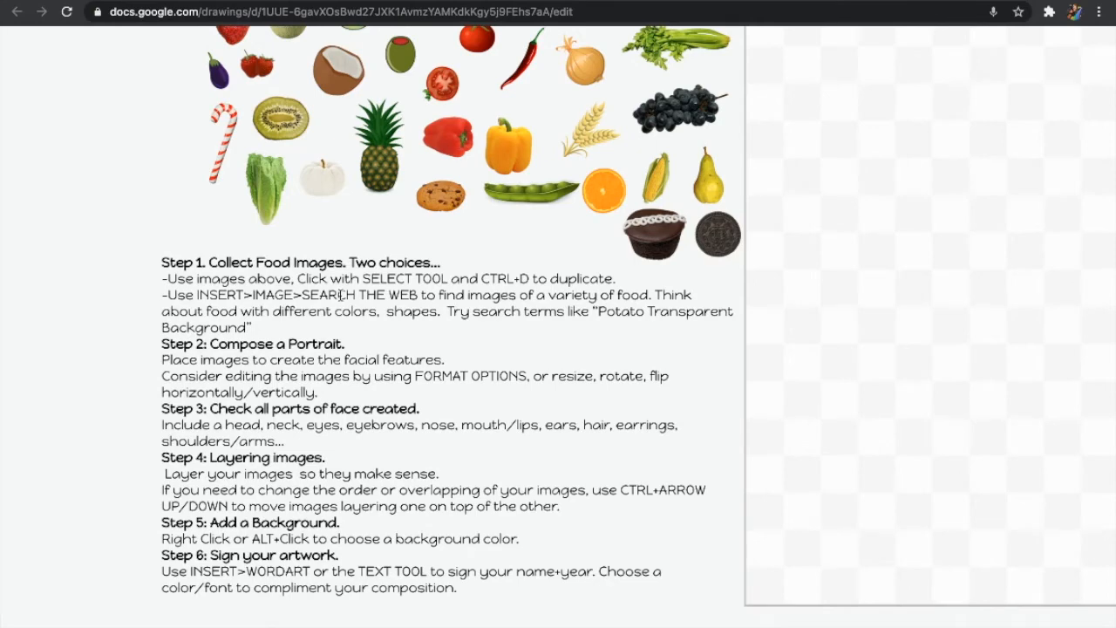
pyautogui.scroll(4, 518, 168)
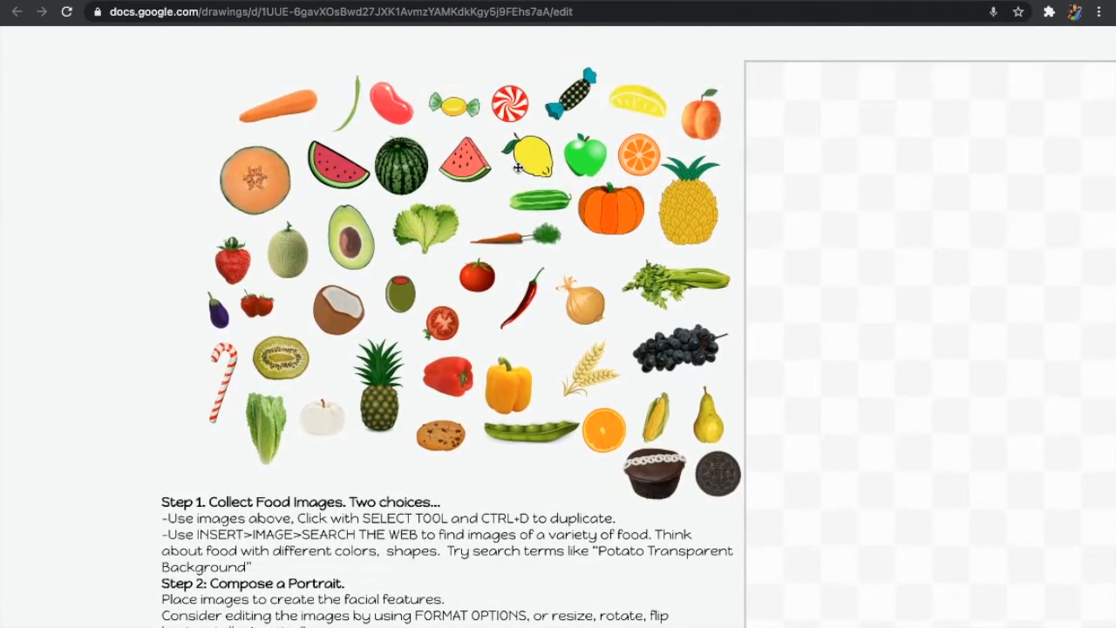
pyautogui.scroll(-5, 473, 177)
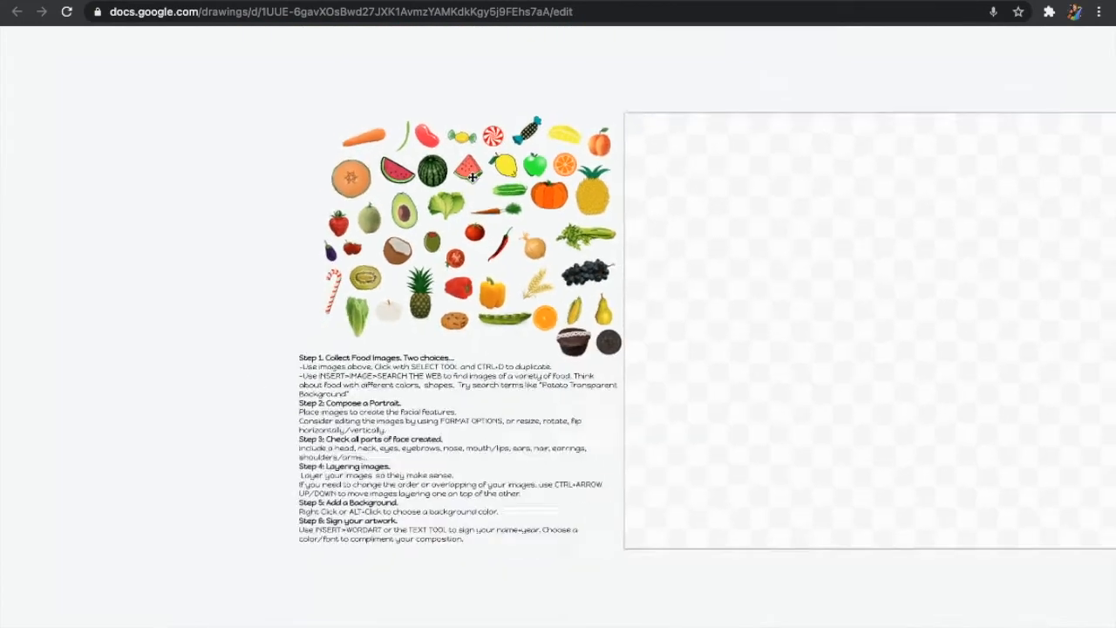
pyautogui.scroll(-3, 473, 178)
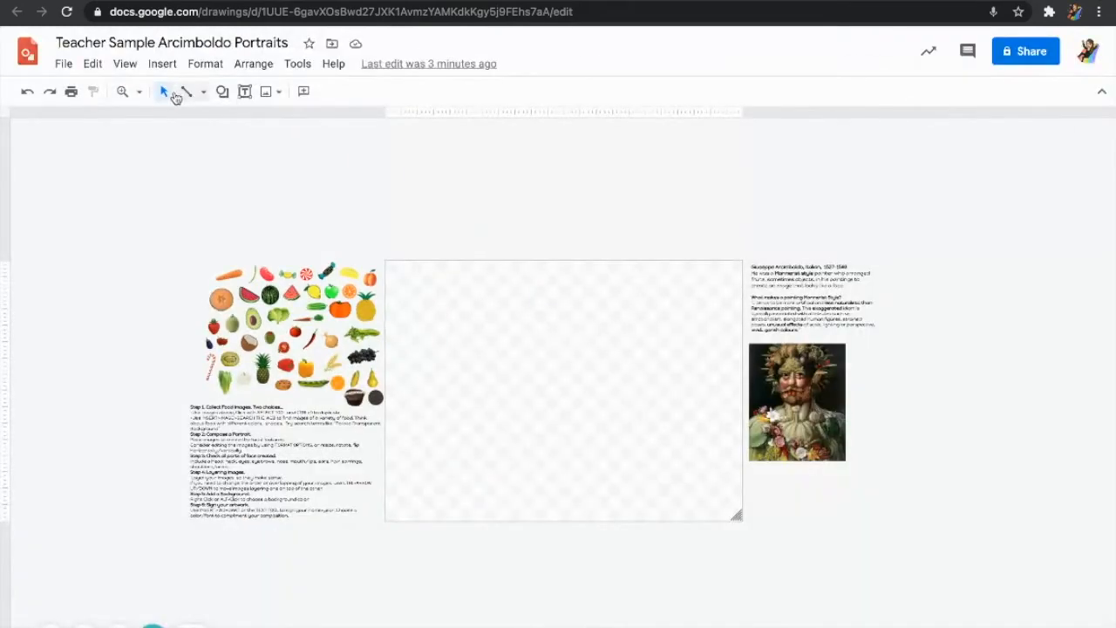
# - Duplicate the pink jelly bean image to a spot above the food collection, and delete the copy
pyautogui.click(266, 277)
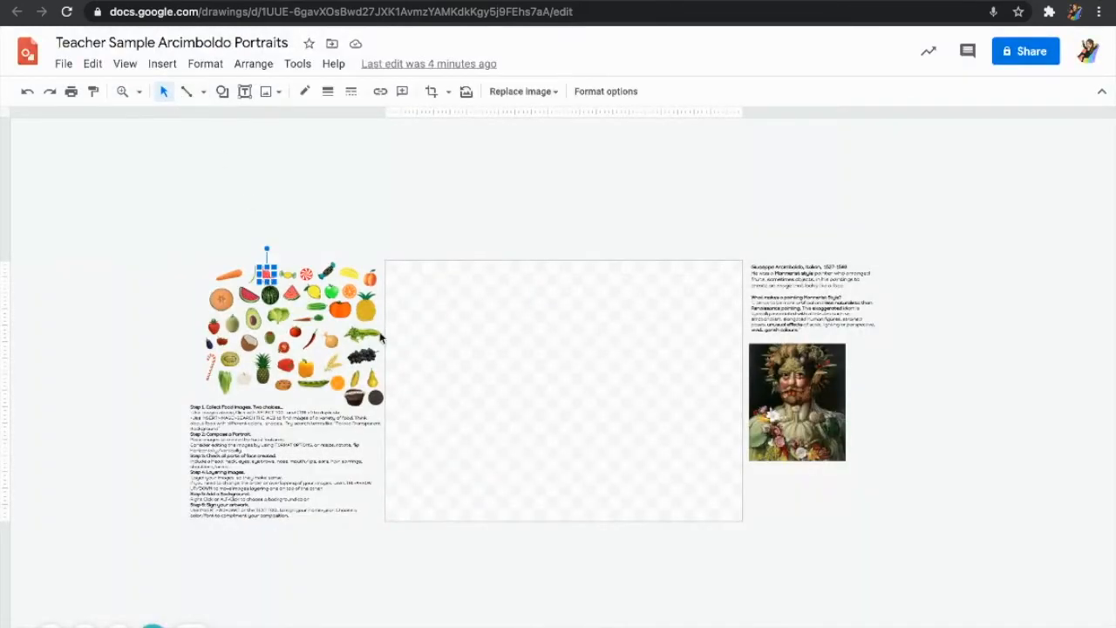
pyautogui.moveTo(272, 283); pyautogui.dragTo(333, 232)
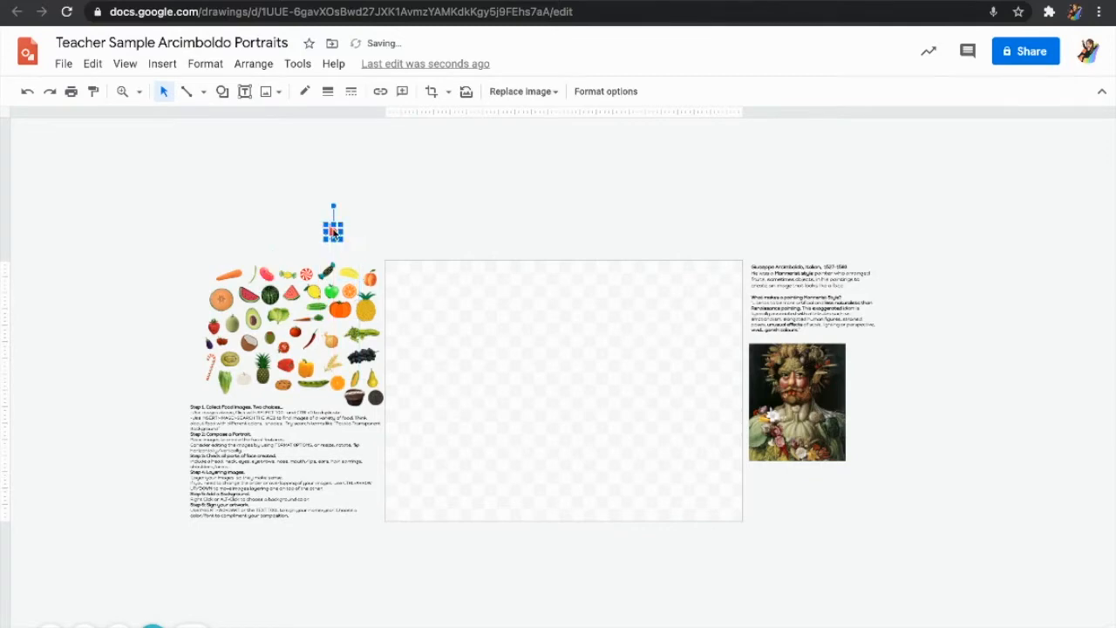
pyautogui.click(386, 258)
pyautogui.click(335, 232)
pyautogui.press('Delete')
# - Examine the Step 1 instruction on searching the web for food images with terms like "Potato Transparent Background"
pyautogui.scroll(5, 272, 377)
pyautogui.scroll(-2, 272, 376)
pyautogui.scroll(3, 271, 377)
pyautogui.hscroll(-2, 271, 376)
pyautogui.moveTo(188, 388); pyautogui.dragTo(95, 352)
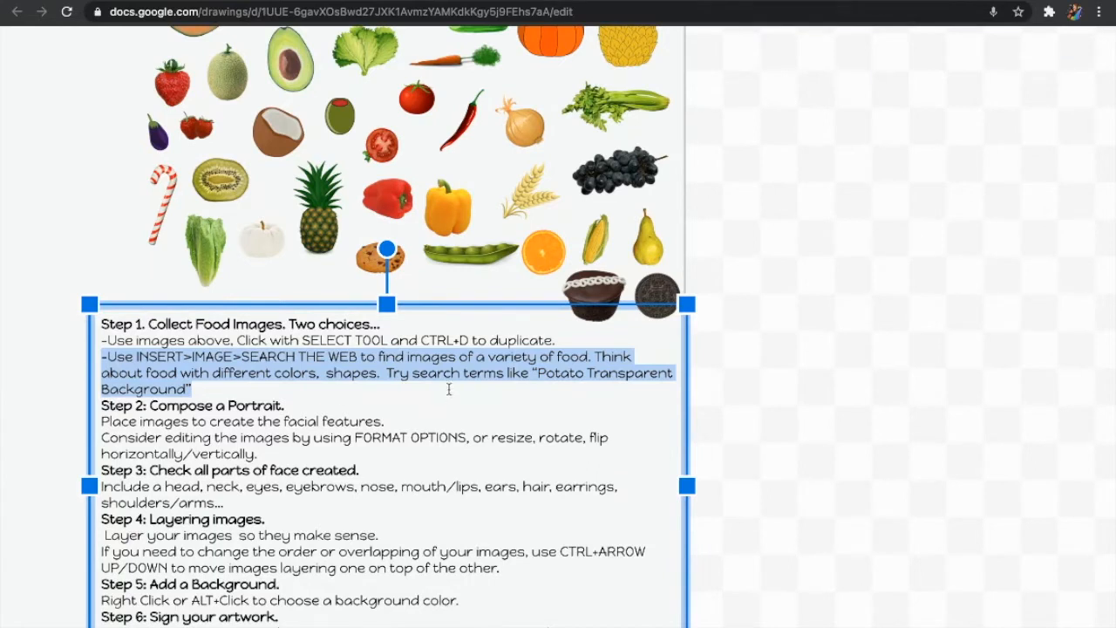
pyautogui.click(523, 389)
pyautogui.moveTo(539, 373); pyautogui.dragTo(650, 386)
pyautogui.click(643, 409)
pyautogui.scroll(-5, 643, 410)
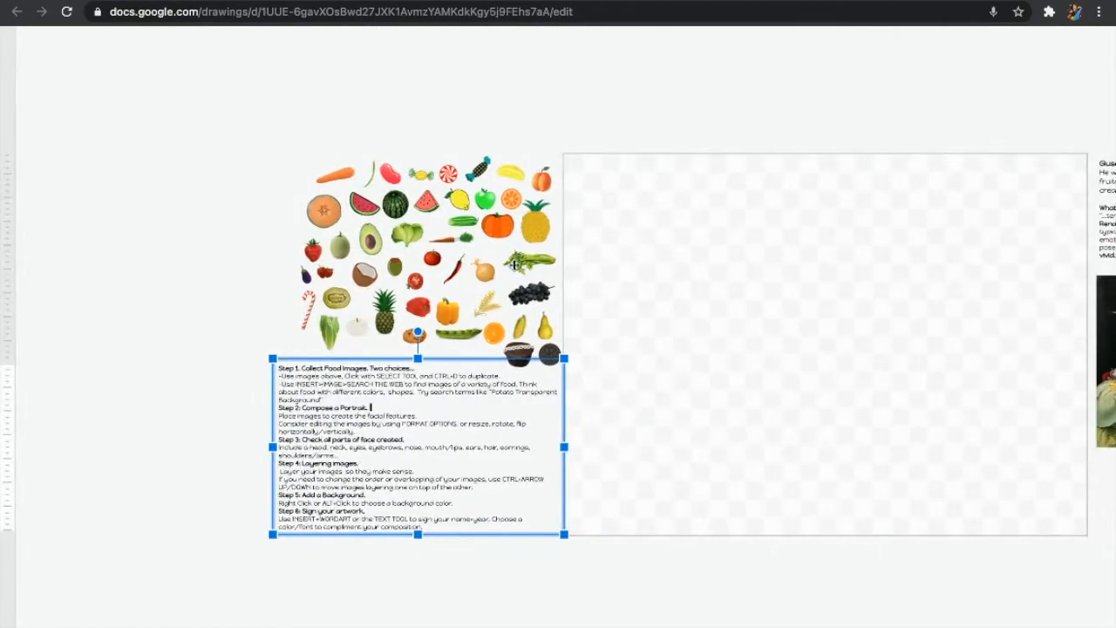
pyautogui.scroll(-5, 316, 240)
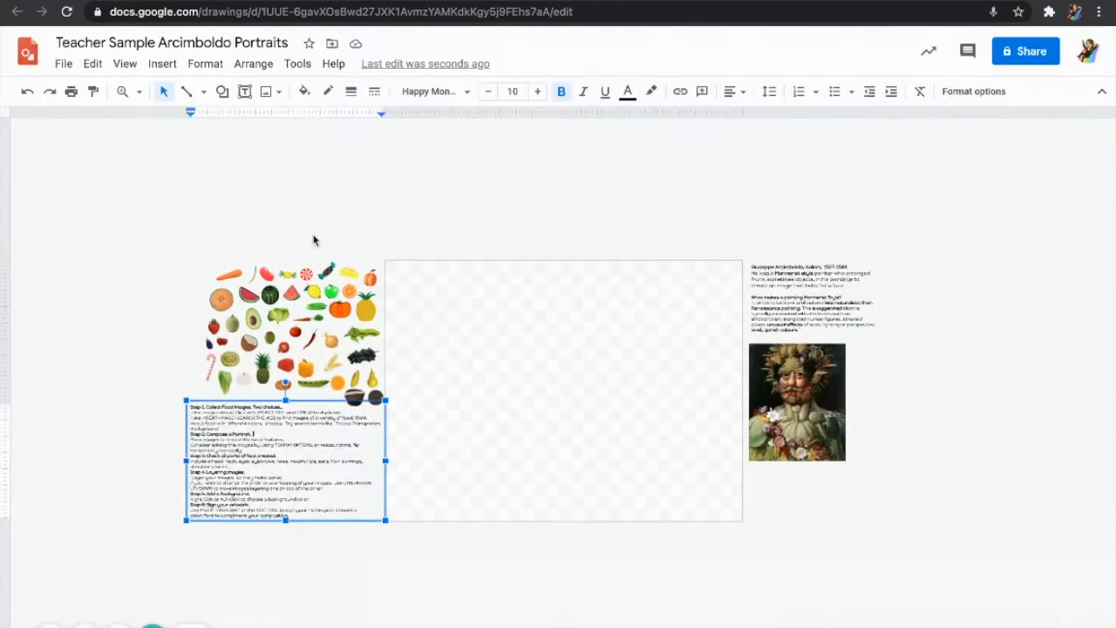
# - Search the web from within the drawing for images matching "banana transparent background"
pyautogui.click(166, 66)
pyautogui.moveTo(197, 95)
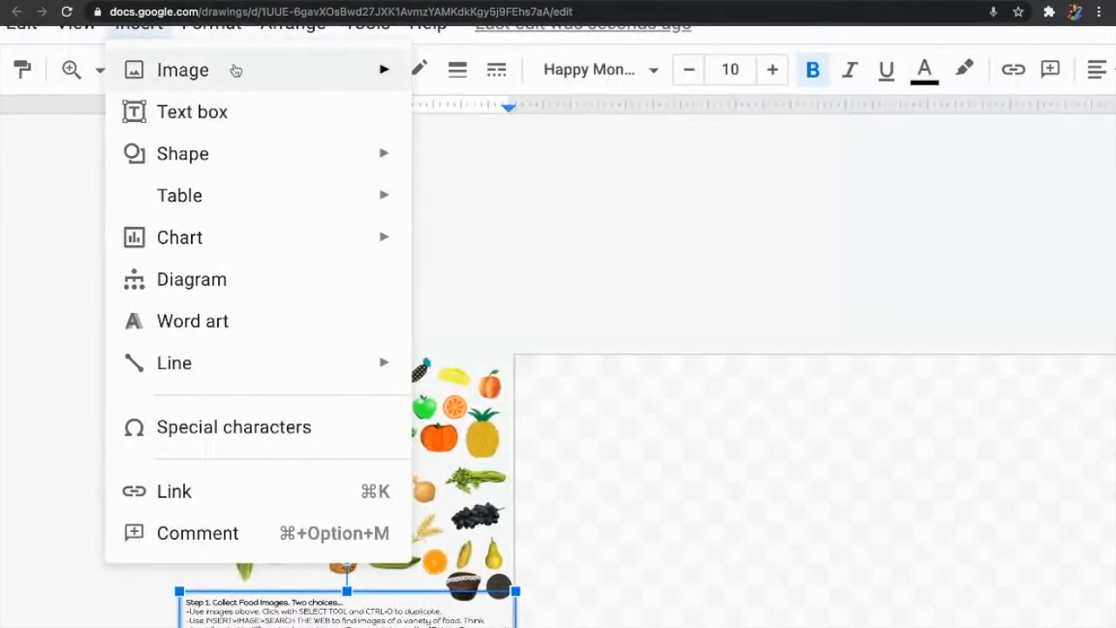
pyautogui.moveTo(188, 91)
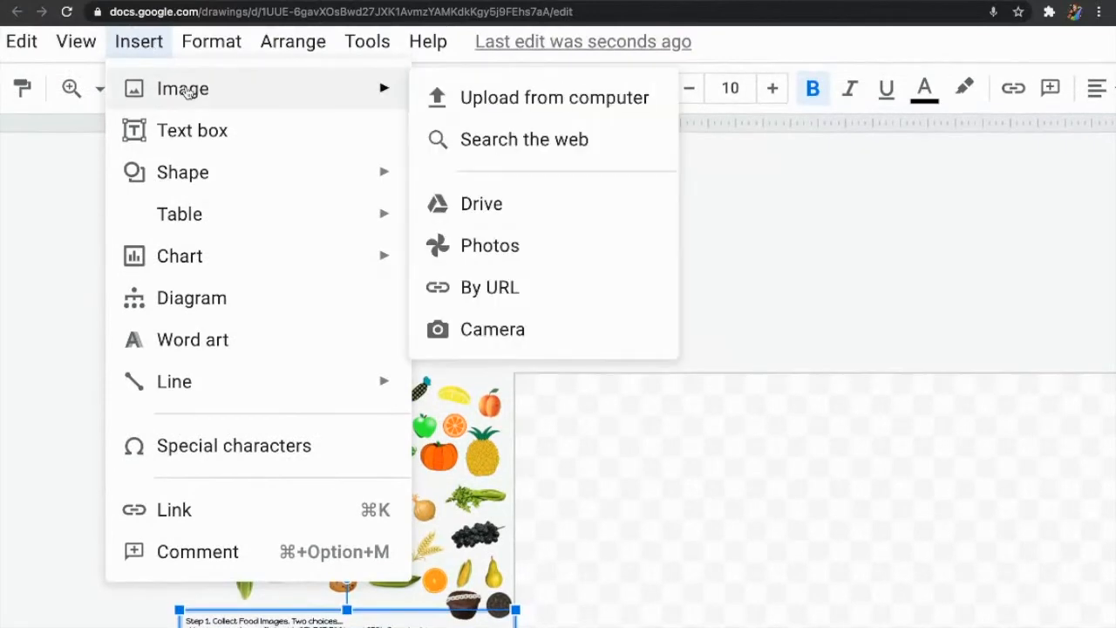
pyautogui.click(527, 140)
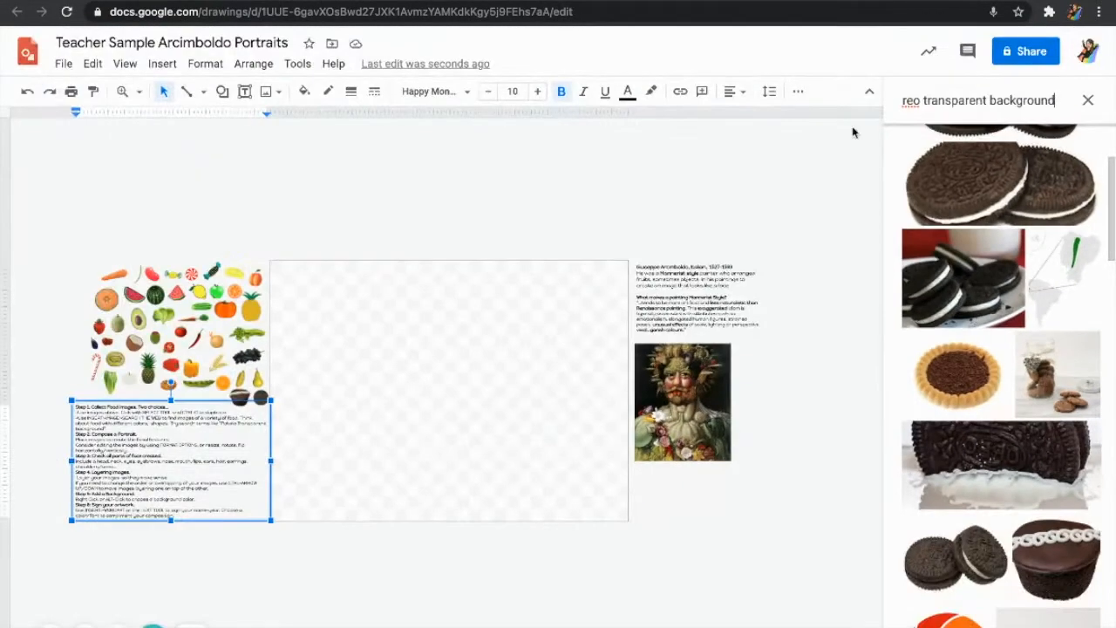
pyautogui.click(903, 100)
pyautogui.write('one o')
pyautogui.press('BackSpace')
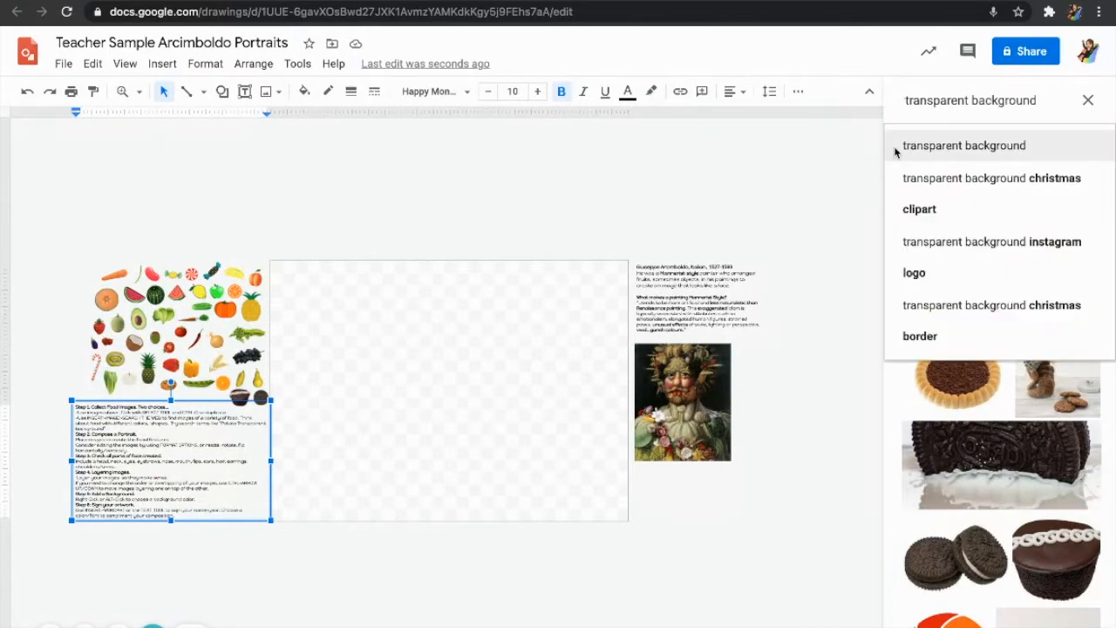
pyautogui.write('banana')
pyautogui.press('Return')
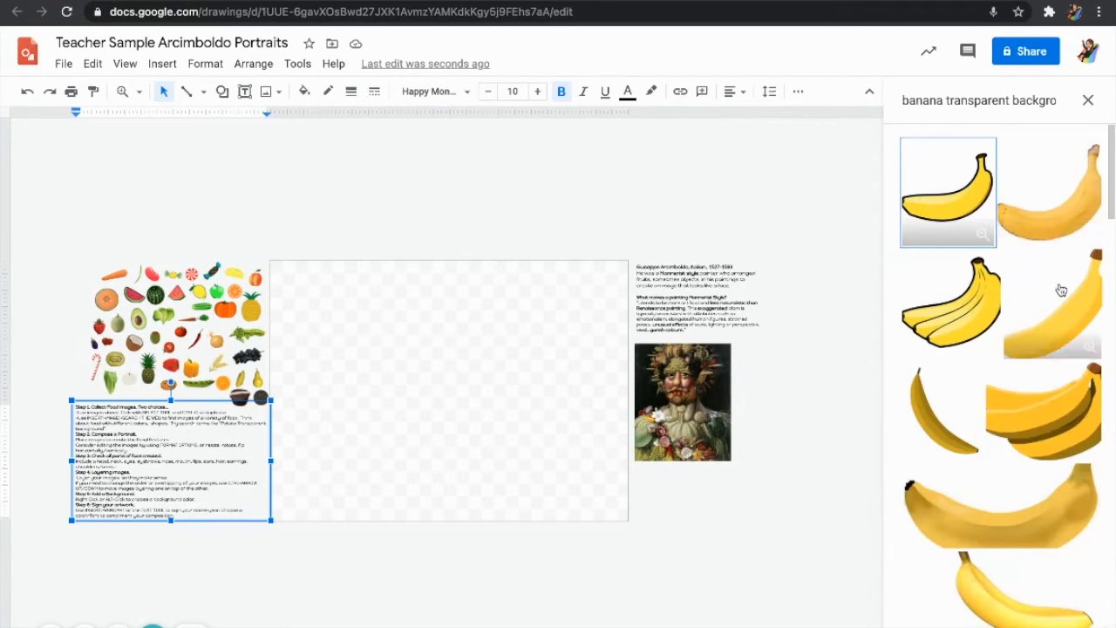
# - Insert the photo of a single ripe banana from the search results, and delete it from the canvas
pyautogui.click(1066, 217)
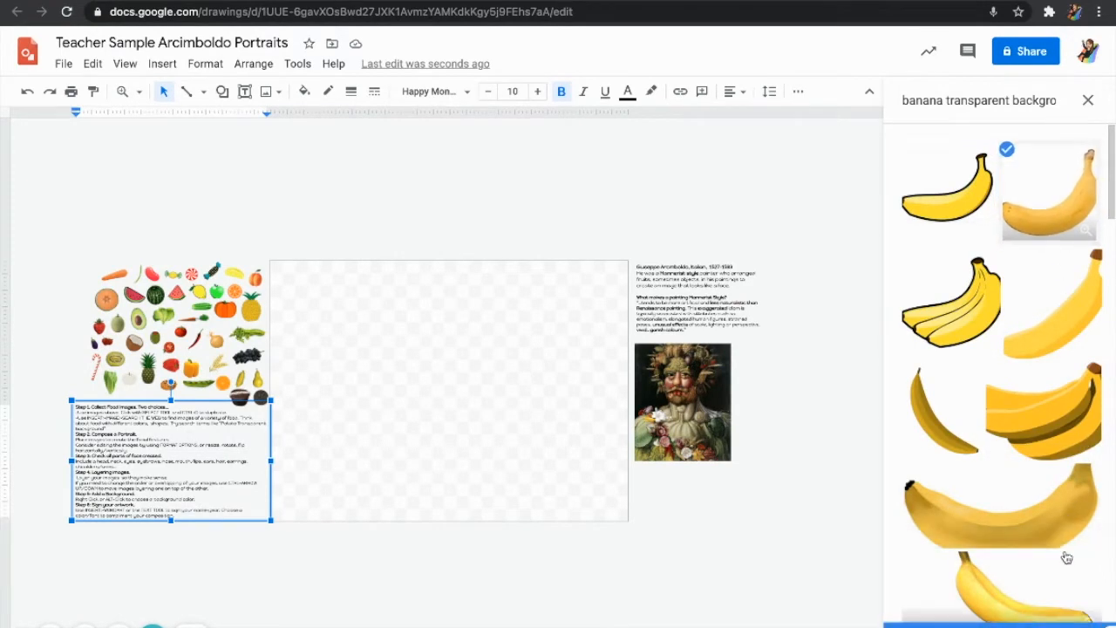
pyautogui.click(1000, 625)
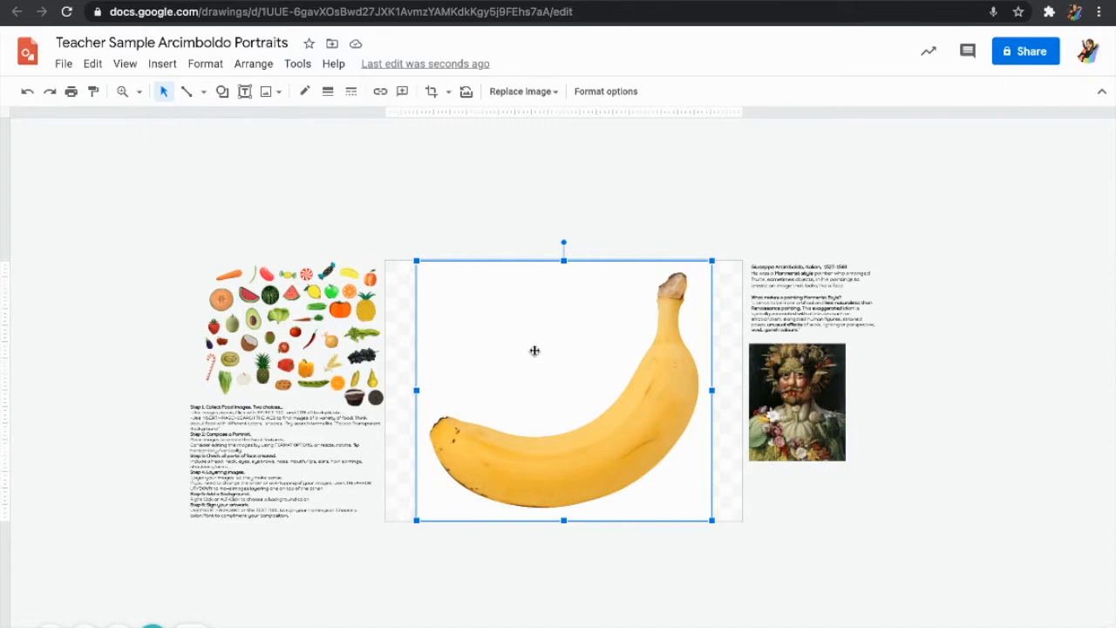
pyautogui.press('Delete')
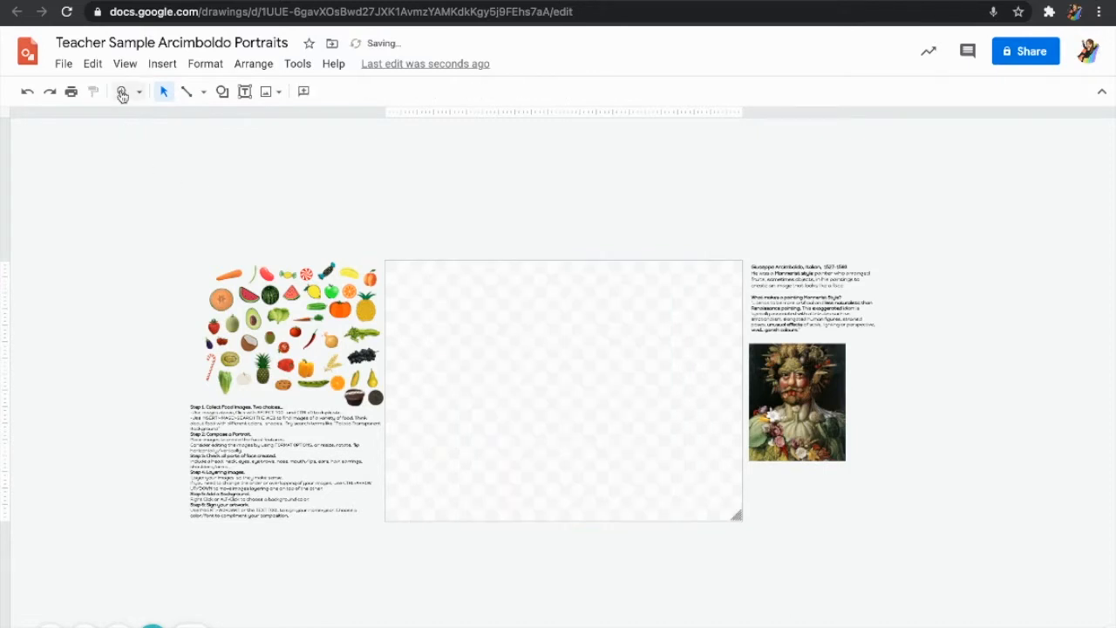
# - Insert the banana bunch photo from the web image search and shrink it into place beside the carrot in the food collection
pyautogui.click(162, 63)
pyautogui.moveTo(199, 92)
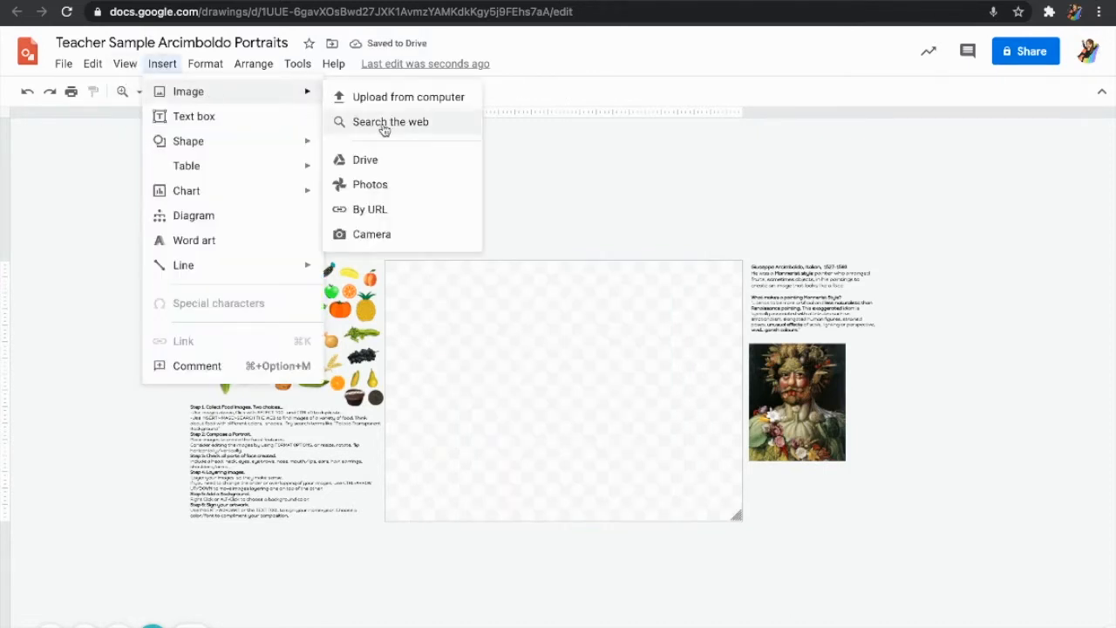
pyautogui.click(384, 124)
pyautogui.scroll(-2, 1022, 507)
pyautogui.scroll(-5, 1022, 506)
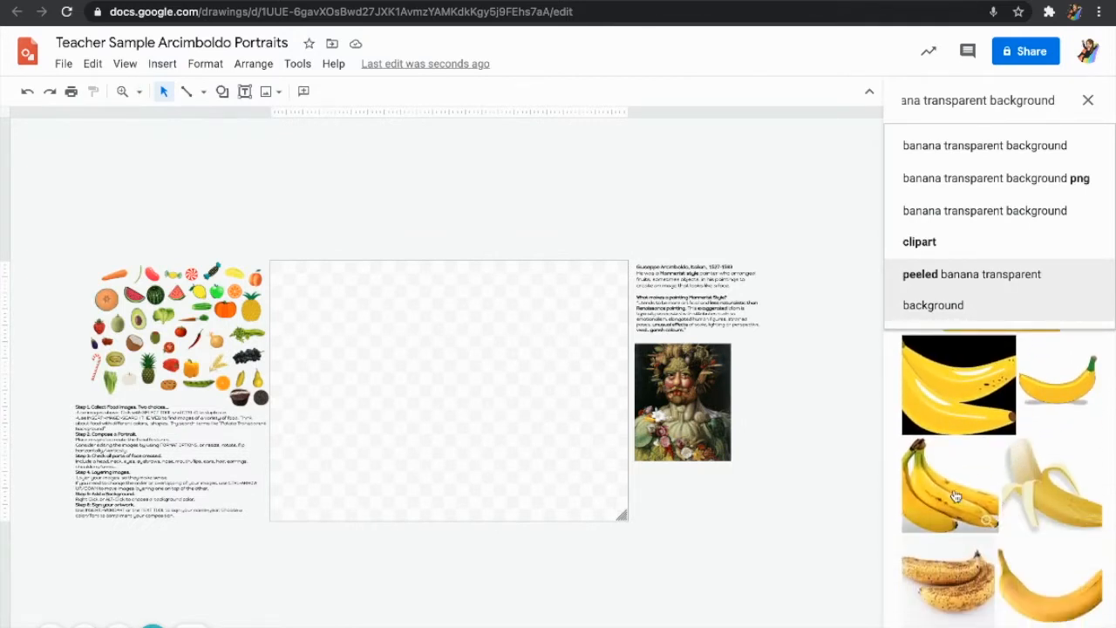
pyautogui.click(952, 494)
pyautogui.click(999, 625)
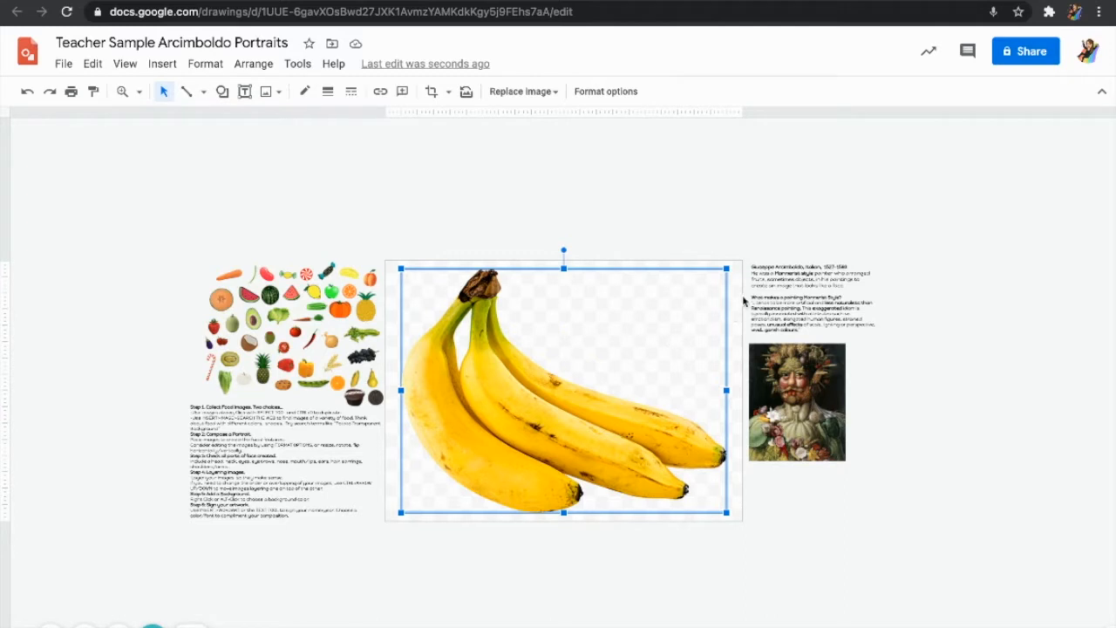
pyautogui.moveTo(727, 268); pyautogui.dragTo(199, 278)
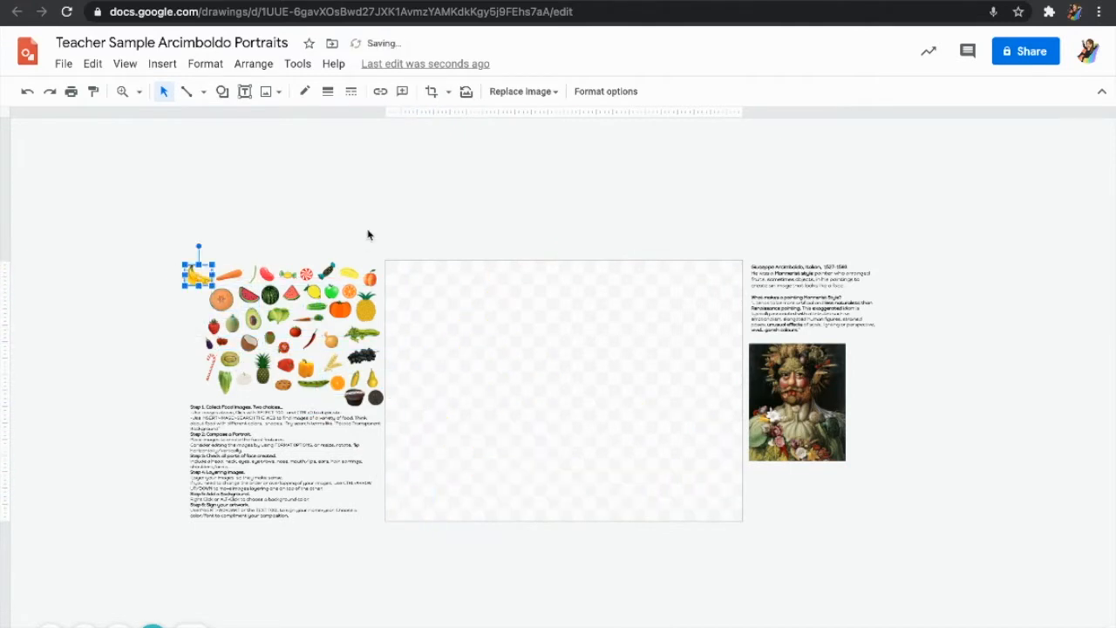
pyautogui.click(369, 232)
# - Search the web for "zucchini flower transparent background" images and look through the results for a usable cutout
pyautogui.click(162, 64)
pyautogui.moveTo(200, 99)
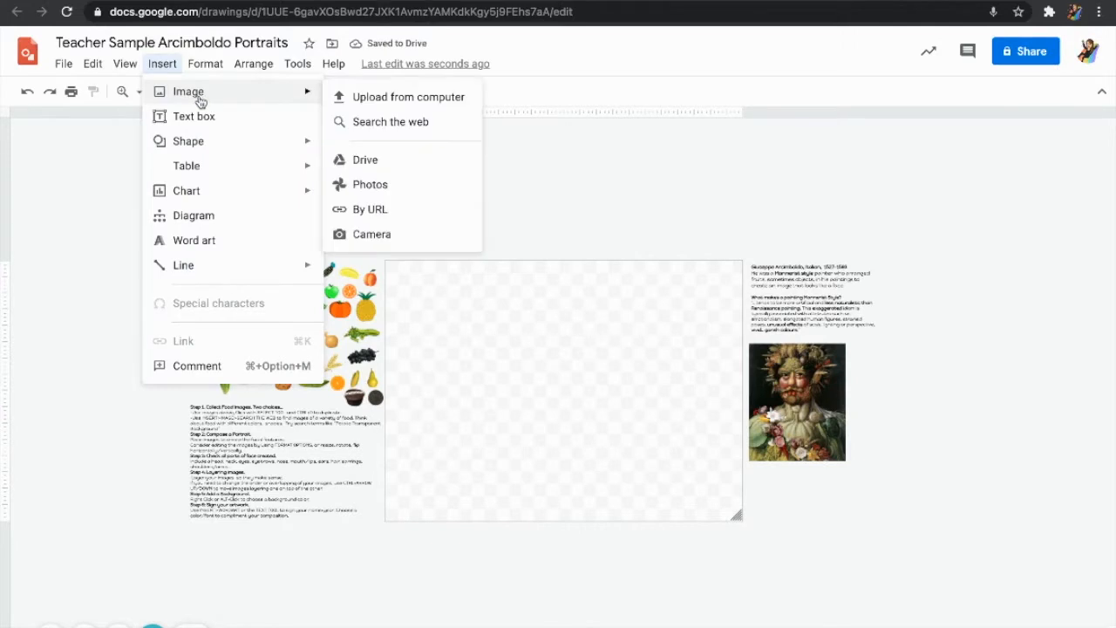
pyautogui.click(407, 127)
pyautogui.click(926, 100)
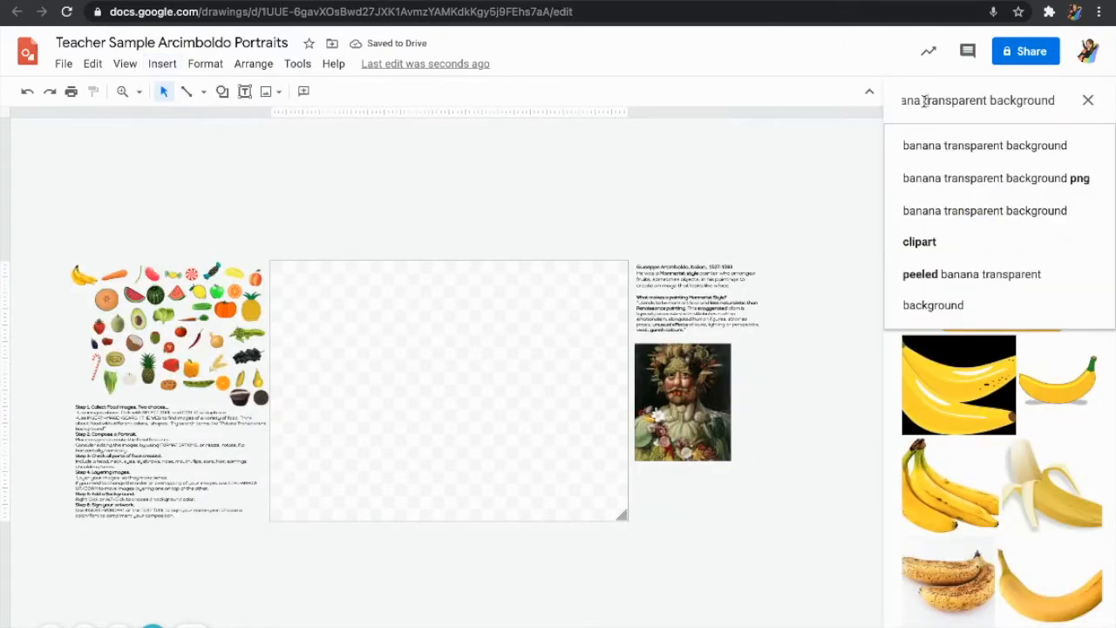
pyautogui.moveTo(927, 100); pyautogui.dragTo(830, 97)
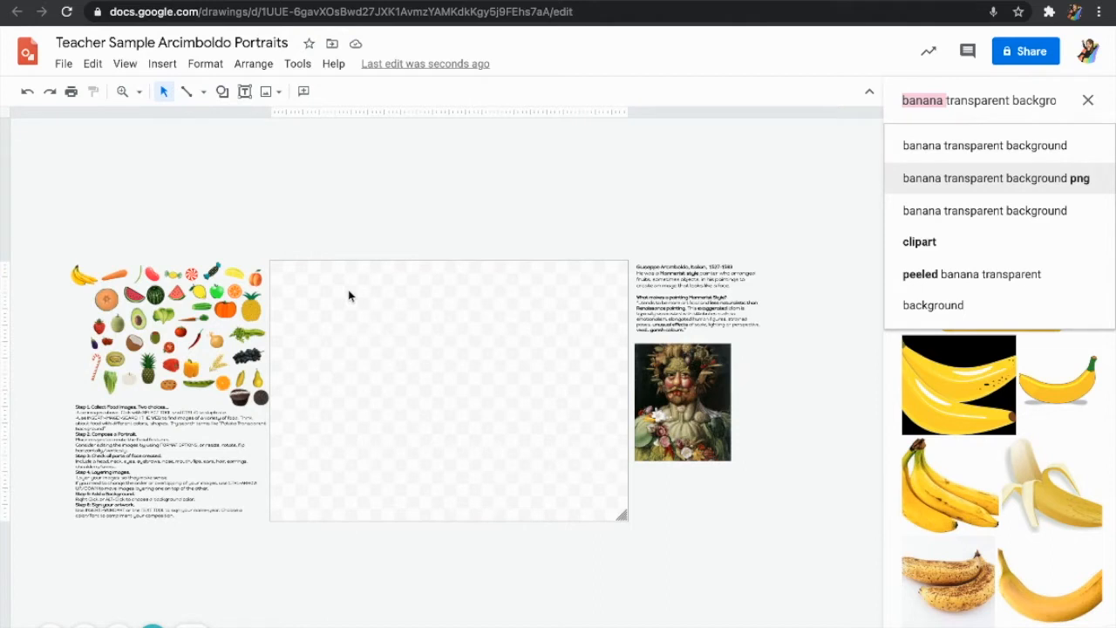
pyautogui.write('zucch')
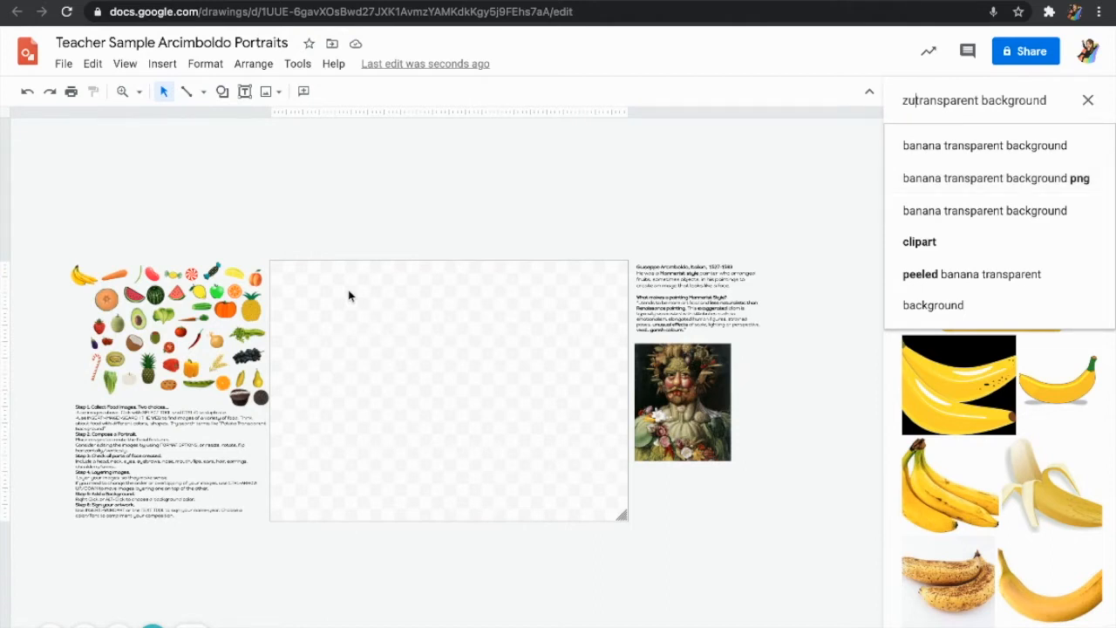
pyautogui.write('ini flower')
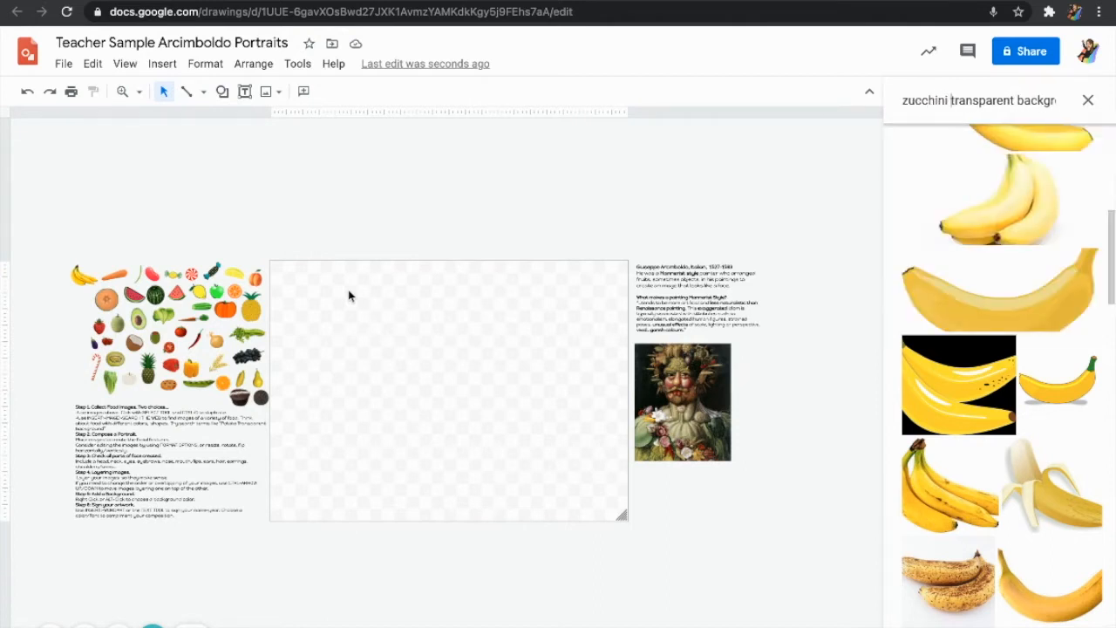
pyautogui.press('Return')
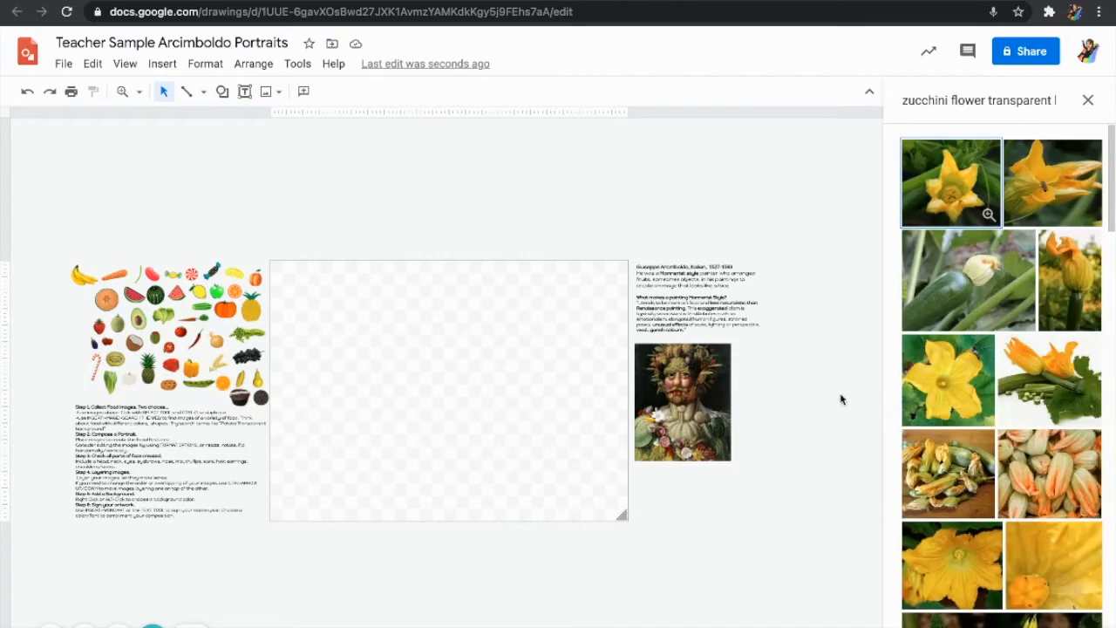
pyautogui.scroll(-2, 970, 388)
pyautogui.scroll(-8, 970, 388)
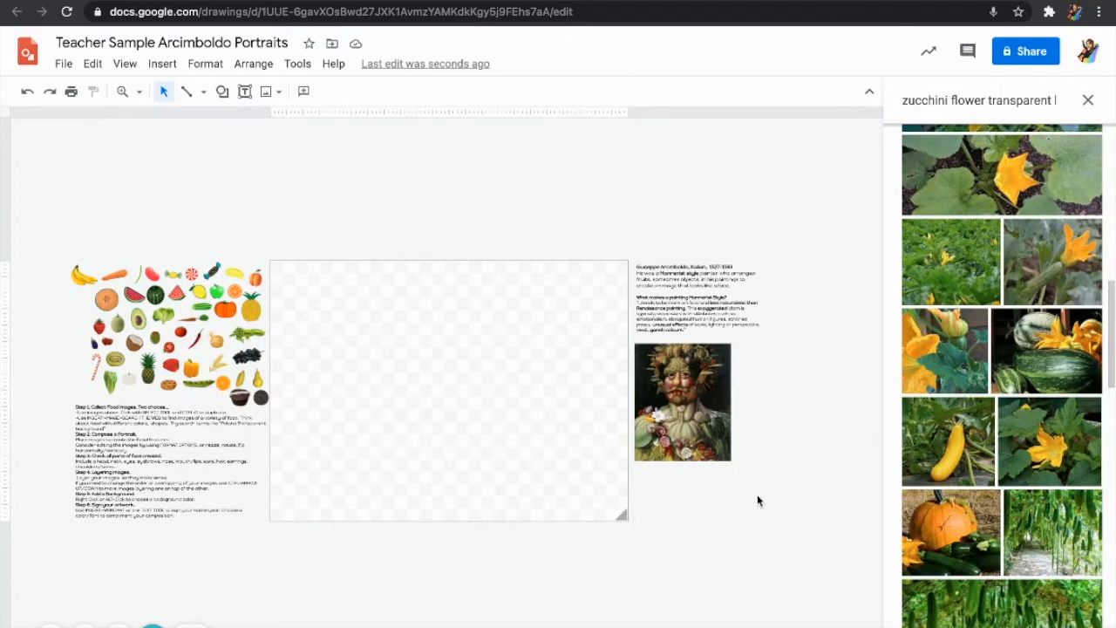
pyautogui.scroll(-10, 1071, 539)
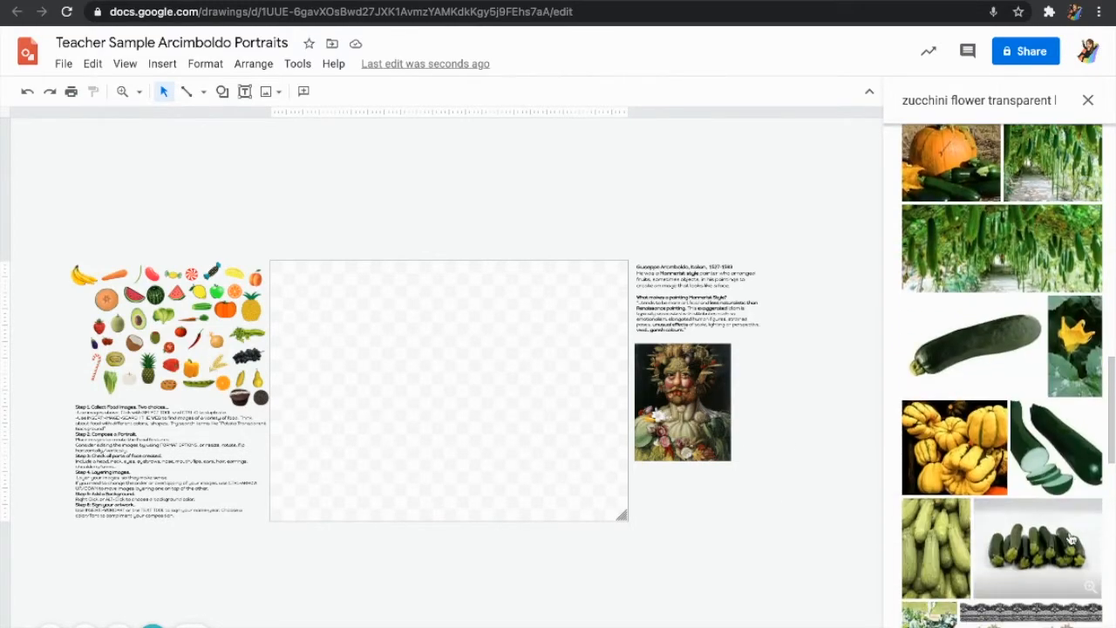
pyautogui.scroll(-10, 1071, 539)
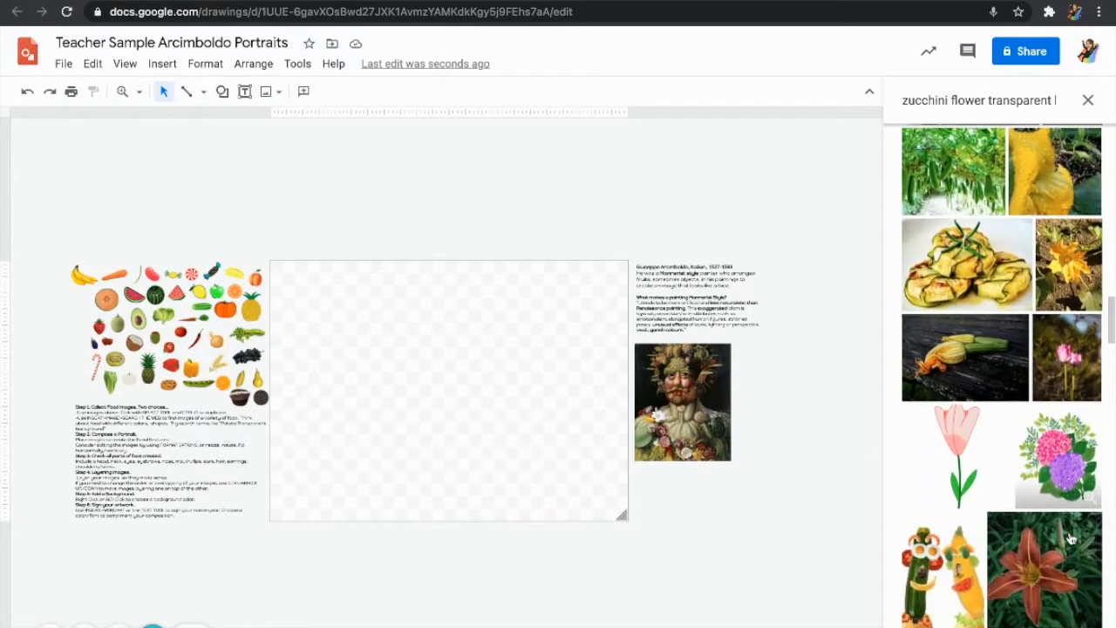
# - Change the image search to "zucchini transparent background" and look through the results
pyautogui.doubleClick(965, 100)
pyautogui.press('BackSpace')
pyautogui.press('BackSpace')
pyautogui.press('Return')
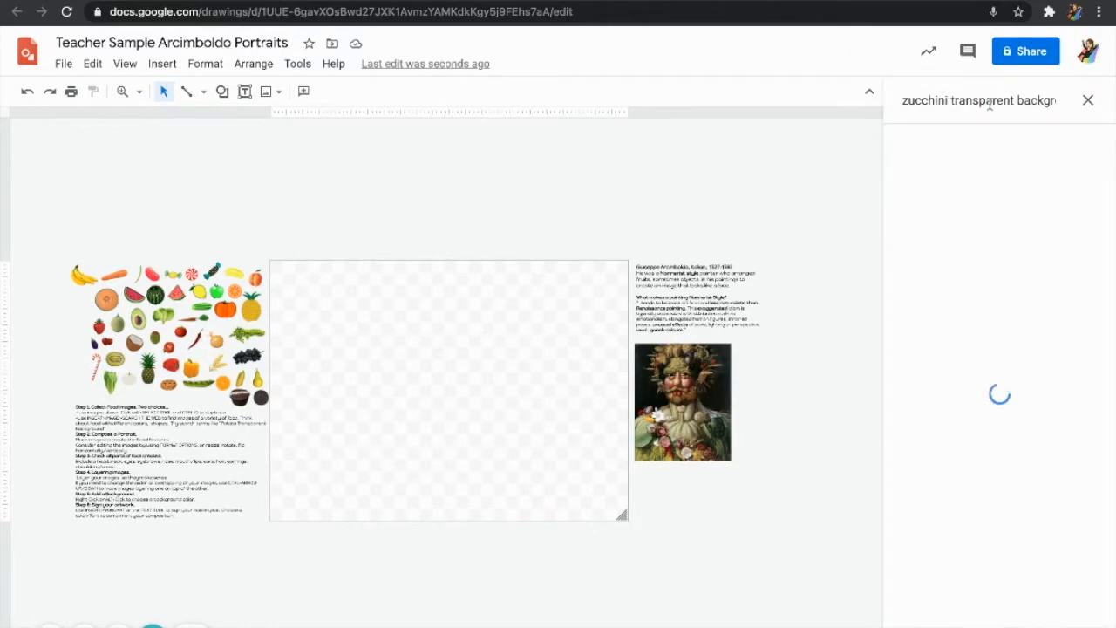
pyautogui.scroll(-2, 1009, 425)
pyautogui.scroll(-5, 1009, 425)
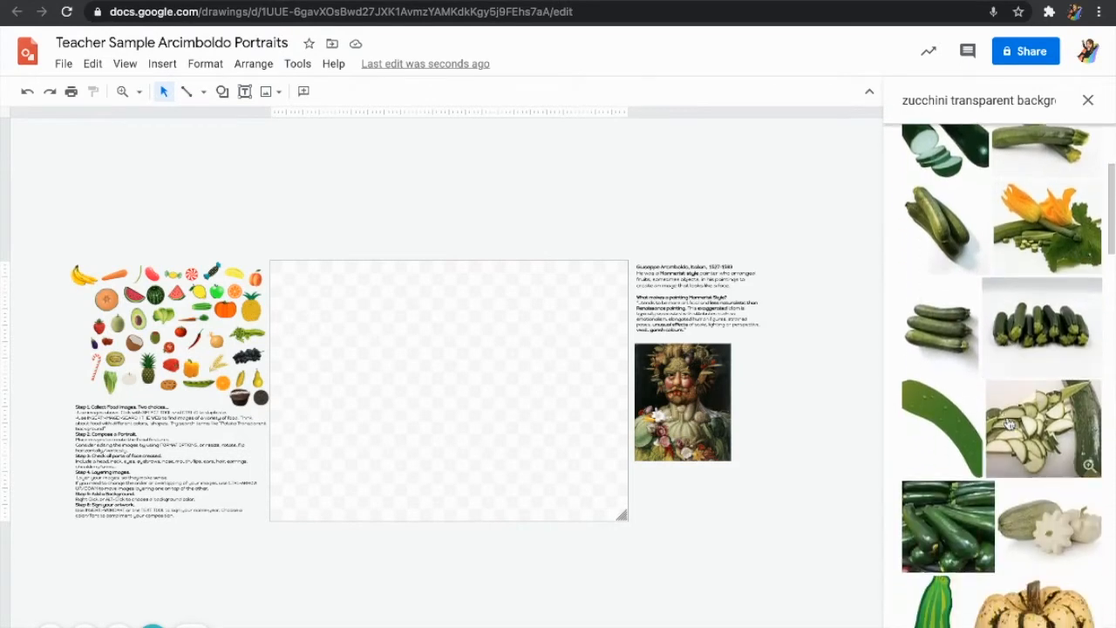
# - Insert the striped pumpkin photo from the zucchini search results, and delete it from the canvas
pyautogui.scroll(-6, 1008, 425)
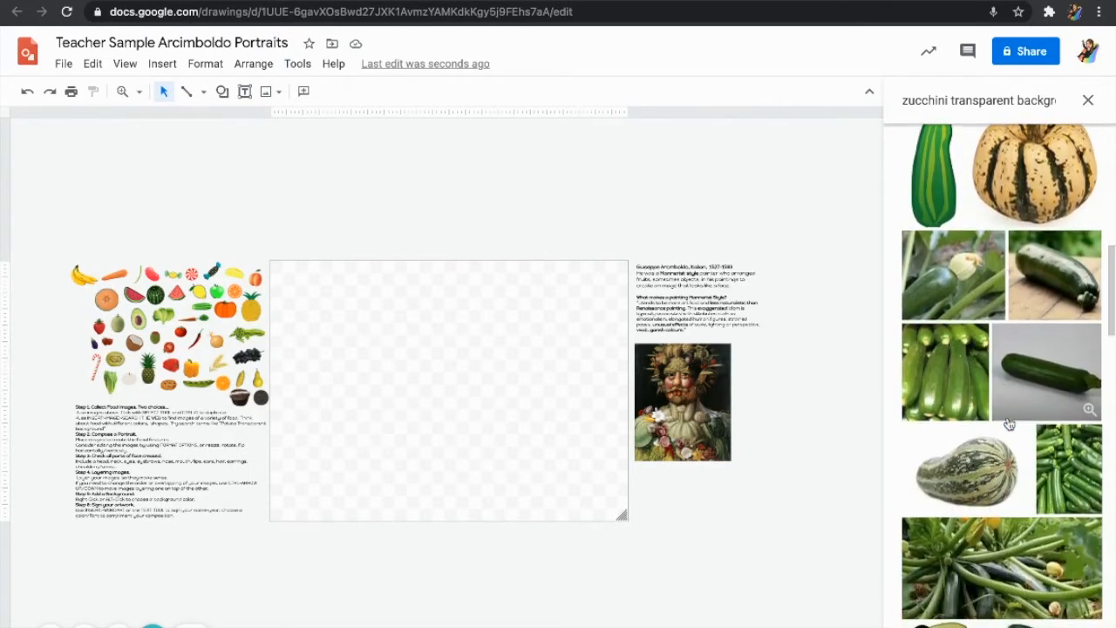
pyautogui.scroll(-3, 1009, 424)
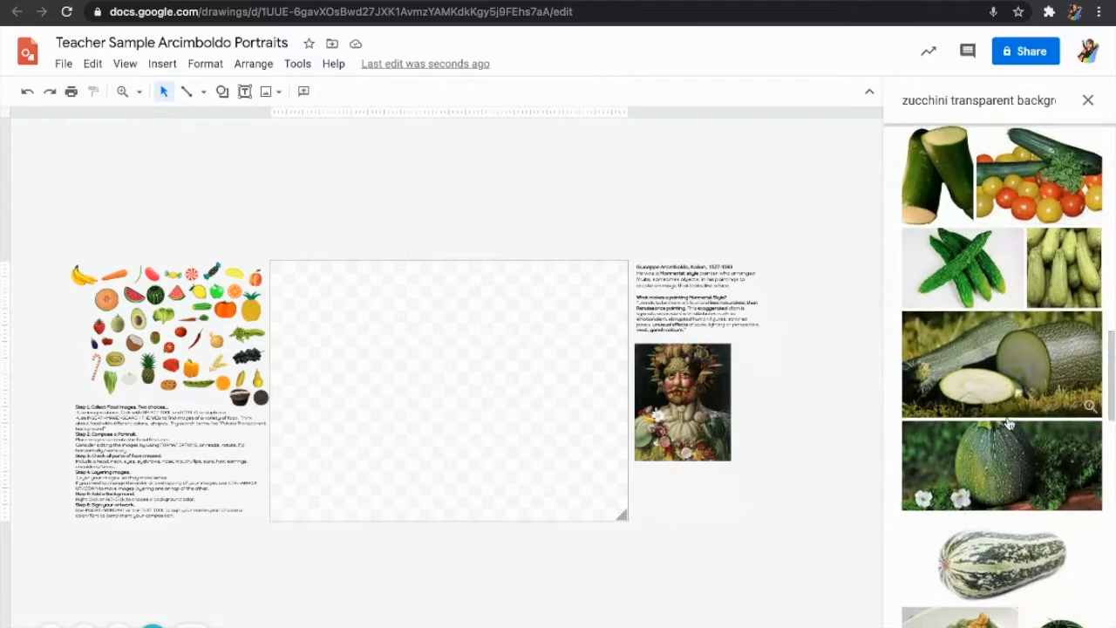
pyautogui.scroll(3, 1009, 424)
pyautogui.scroll(5, 1009, 425)
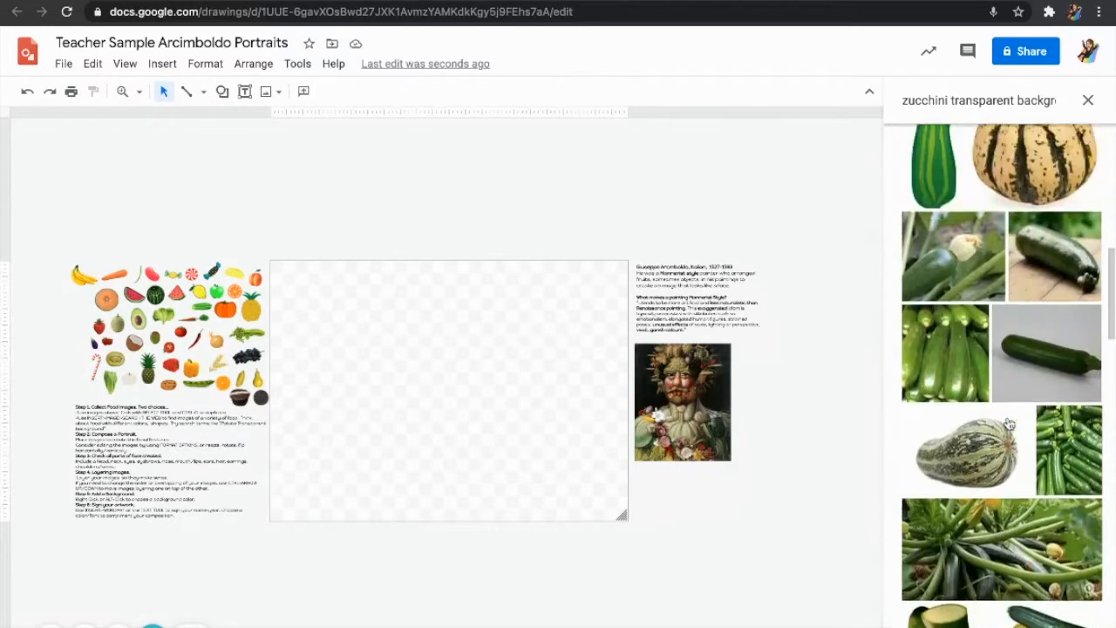
pyautogui.click(1037, 303)
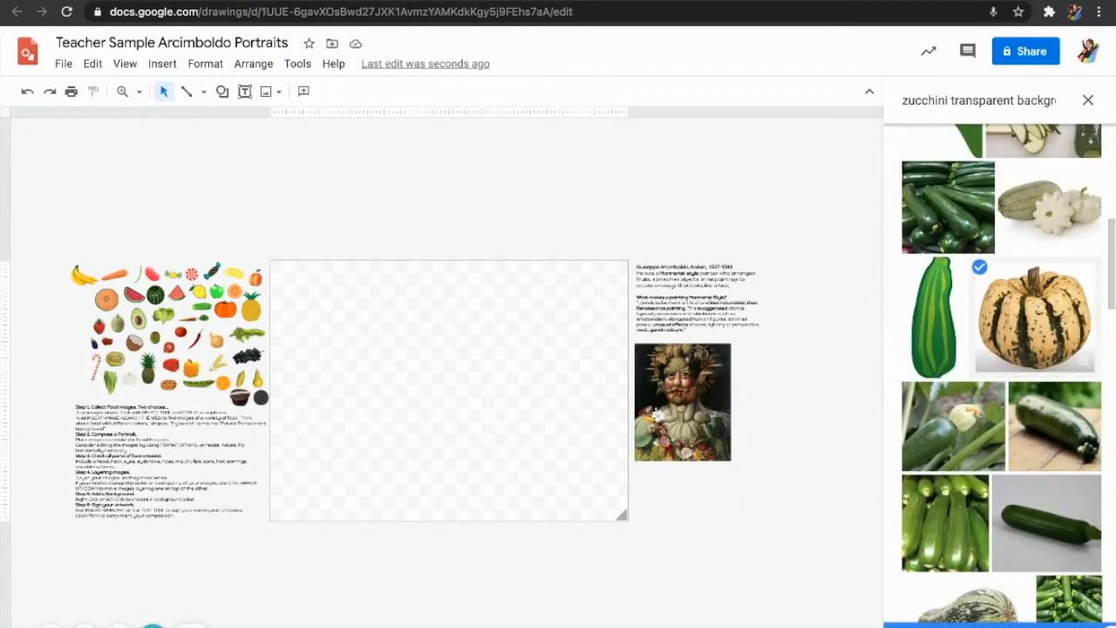
pyautogui.click(999, 625)
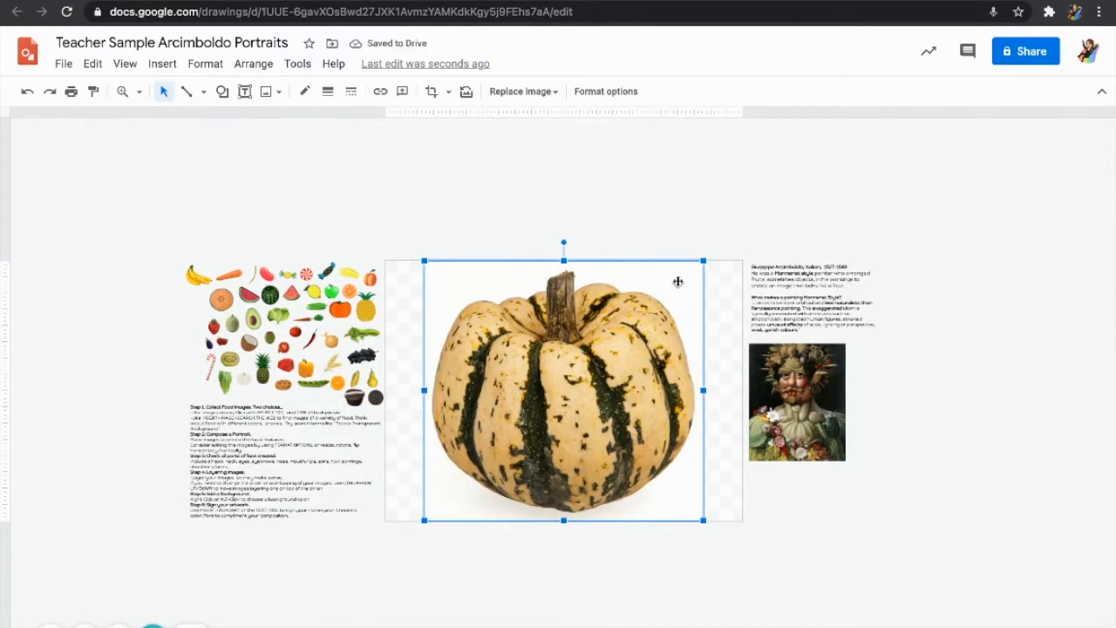
pyautogui.press('Delete')
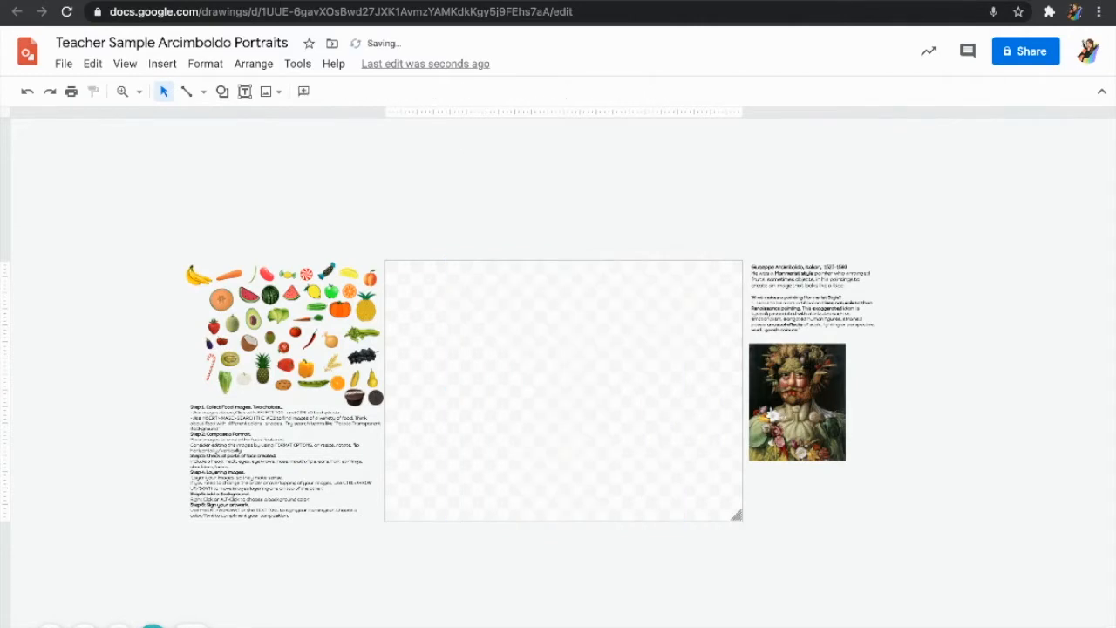
# - Search the web for "cherry tomato transparent background" images and look through the results for a usable cutout
pyautogui.click(164, 68)
pyautogui.moveTo(192, 96)
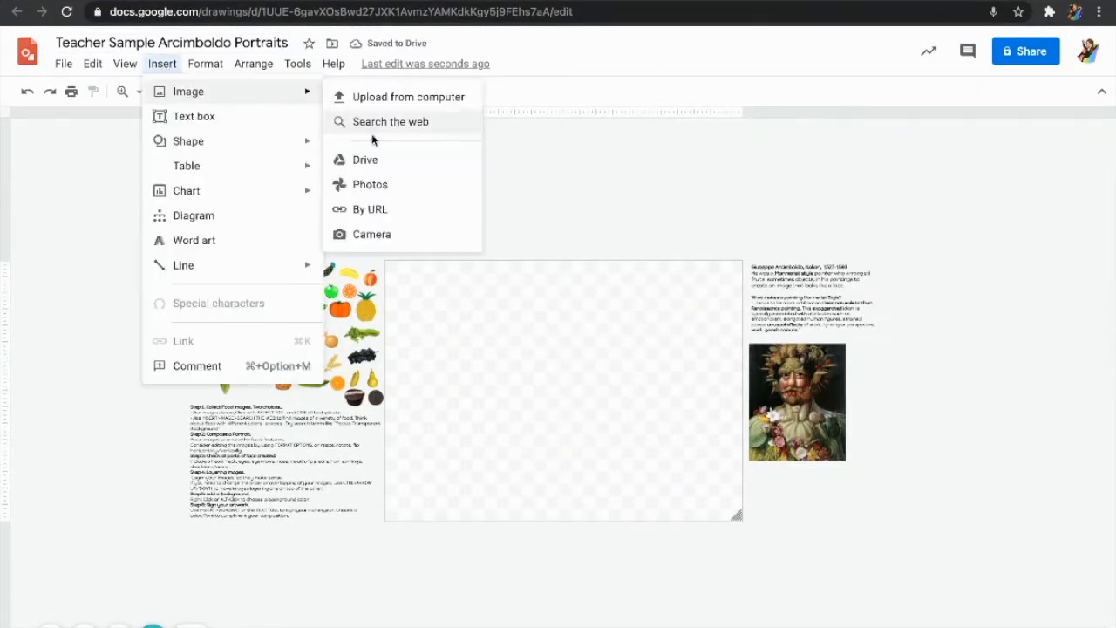
pyautogui.click(372, 136)
pyautogui.scroll(-10, 1017, 304)
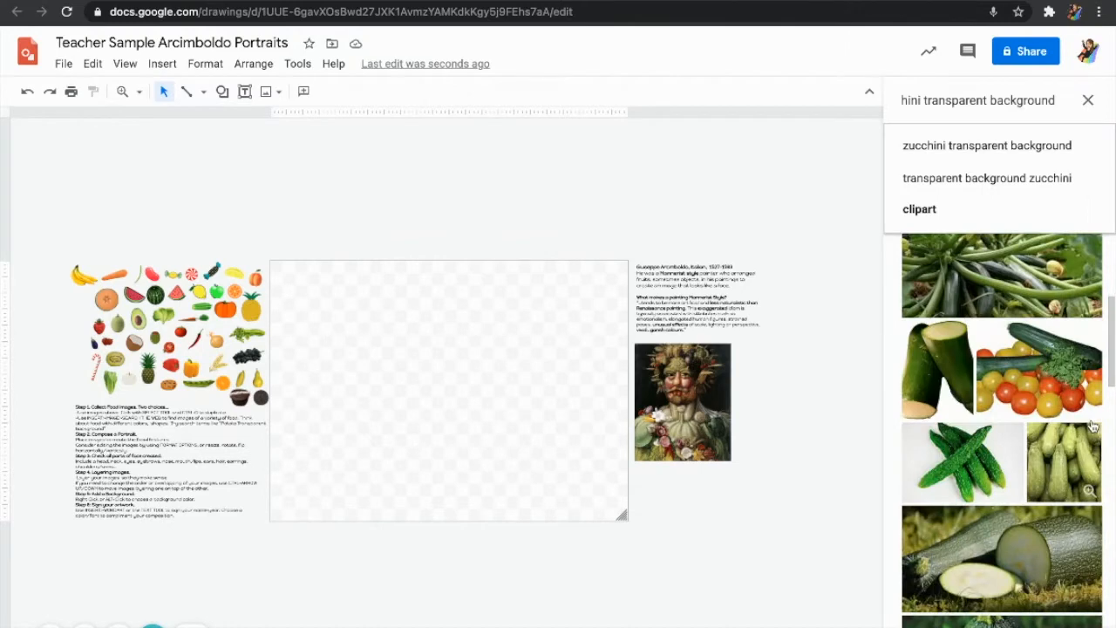
pyautogui.moveTo(920, 99); pyautogui.dragTo(837, 99)
pyautogui.press('BackSpace')
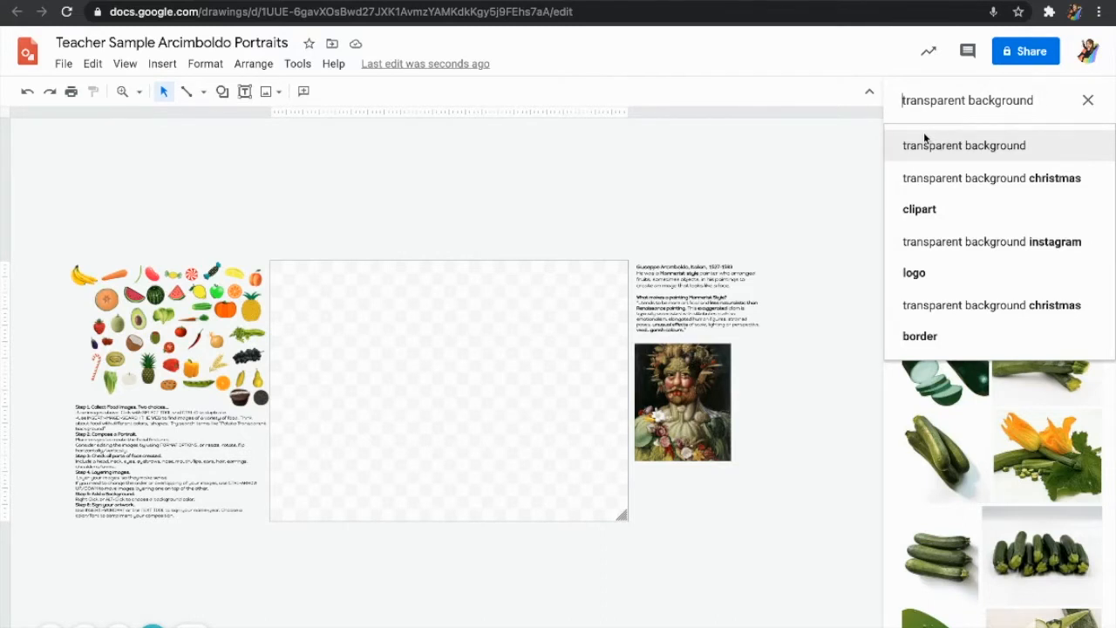
pyautogui.write('cherry tomat')
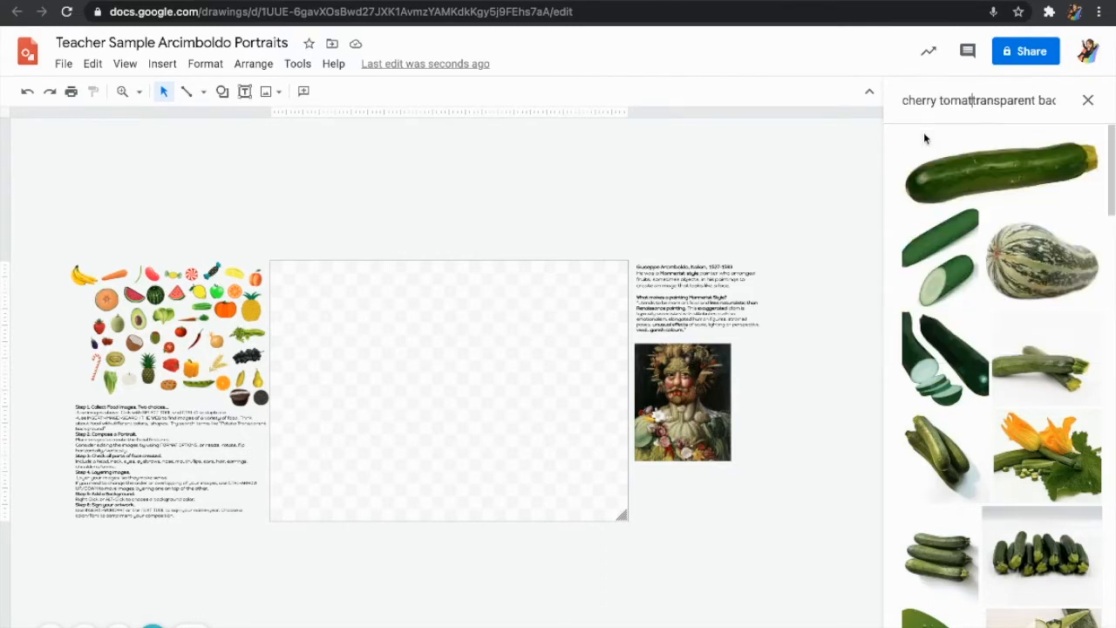
pyautogui.write('o')
pyautogui.press('Return')
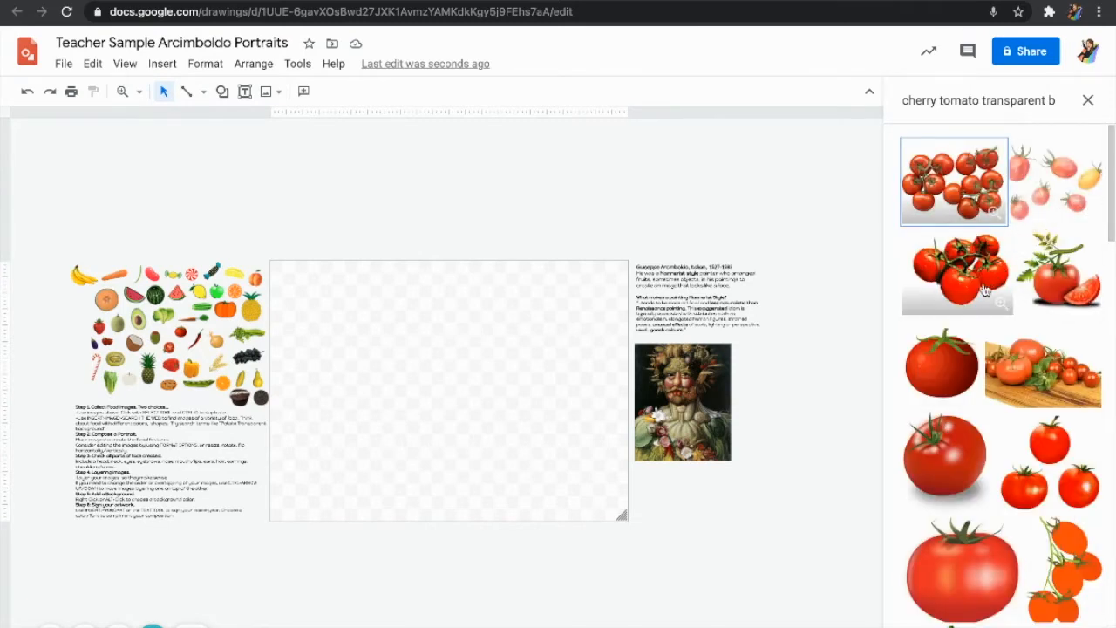
pyautogui.scroll(-10, 985, 414)
pyautogui.scroll(-10, 987, 418)
pyautogui.scroll(-3, 988, 418)
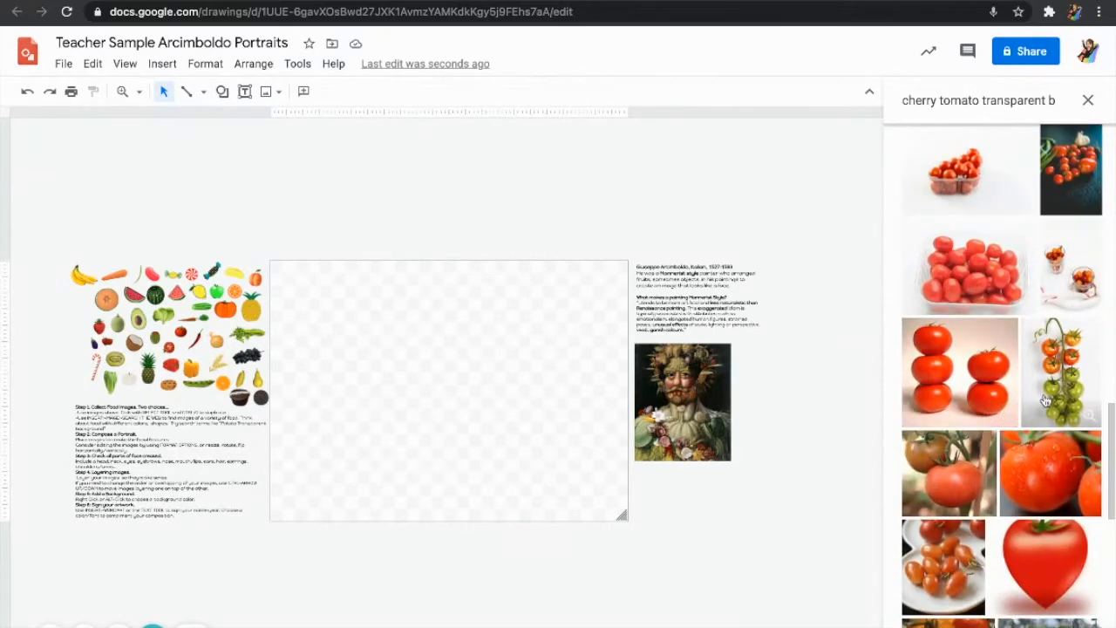
# - Insert the photo of red and green tomatoes hanging on a vine, and delete it from the canvas
pyautogui.click(1045, 398)
pyautogui.click(1081, 624)
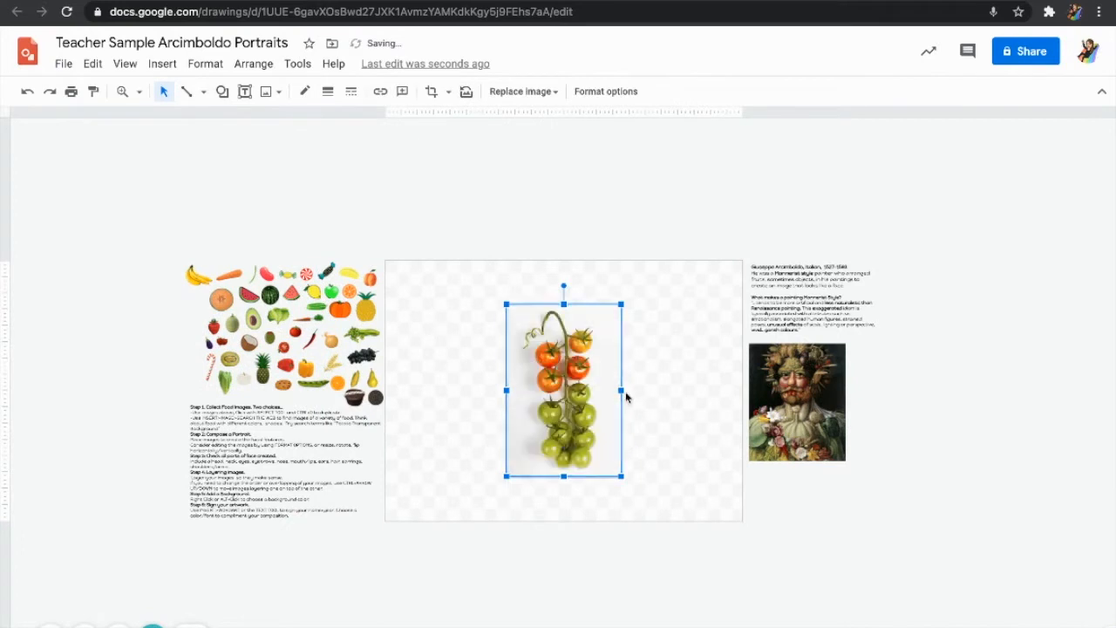
pyautogui.press('Delete')
# - Reopen the web image search and change the query to "cherry transparent background"
pyautogui.click(162, 64)
pyautogui.moveTo(192, 90)
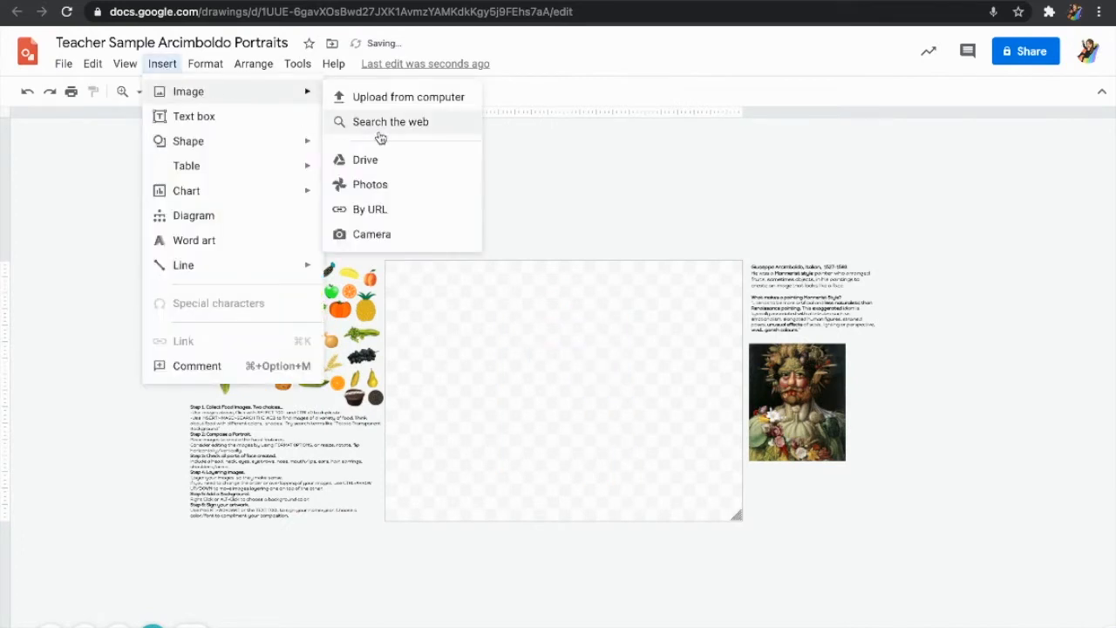
pyautogui.click(374, 137)
pyautogui.click(899, 105)
pyautogui.doubleClick(940, 101)
pyautogui.press('BackSpace')
pyautogui.press('Return')
pyautogui.click(939, 101)
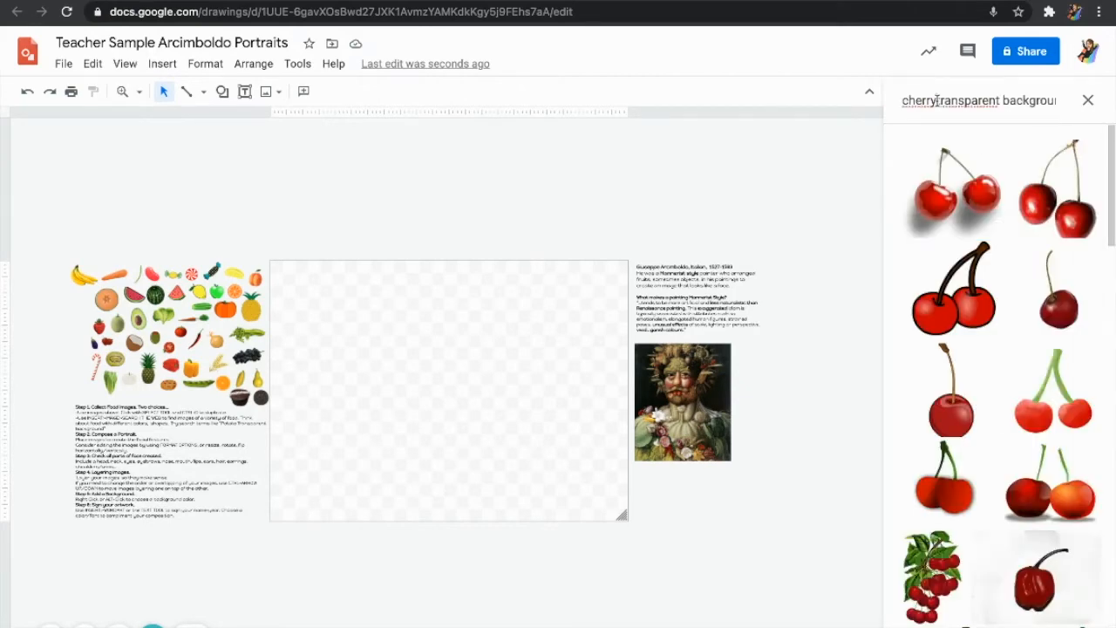
pyautogui.press('Return')
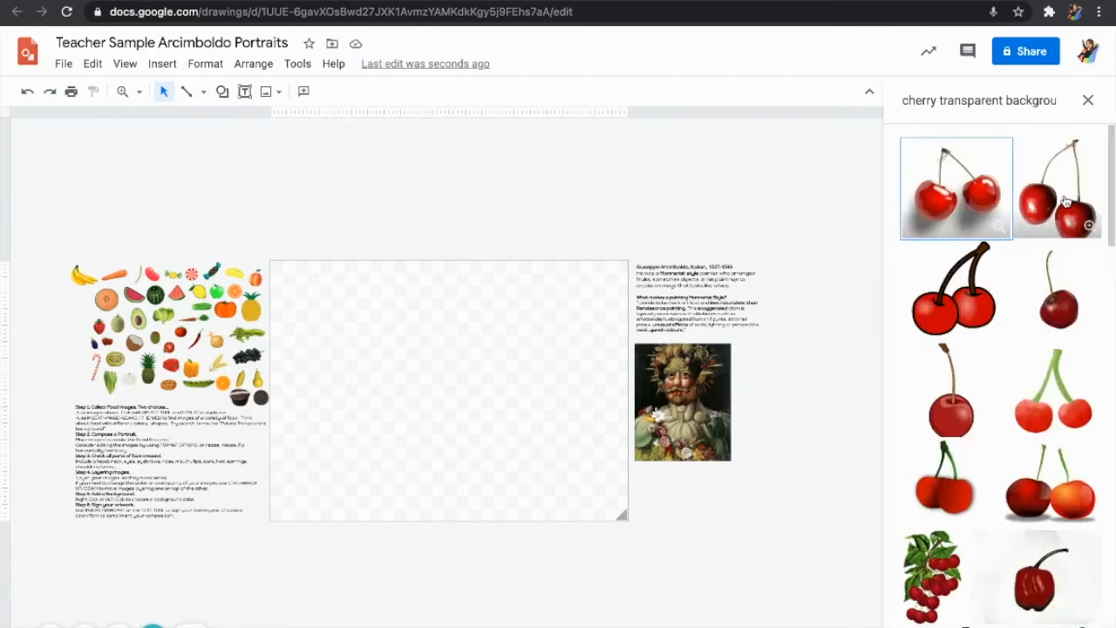
# - Insert the bright red cherry pair with thin joined stems from the search results, and delete it from the canvas
pyautogui.click(1070, 204)
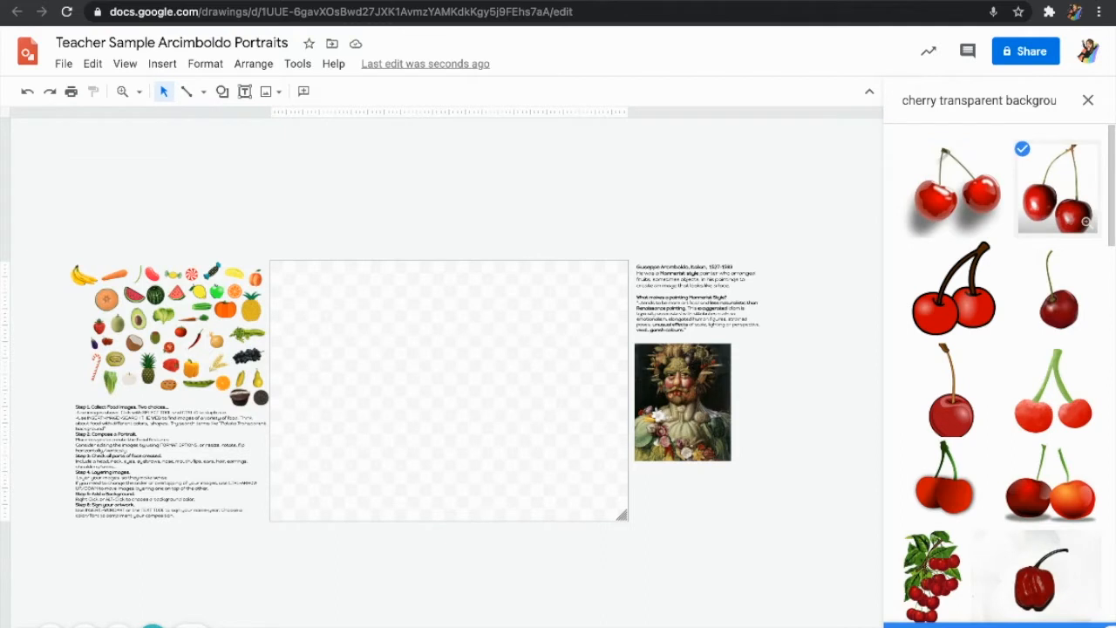
pyautogui.click(1036, 625)
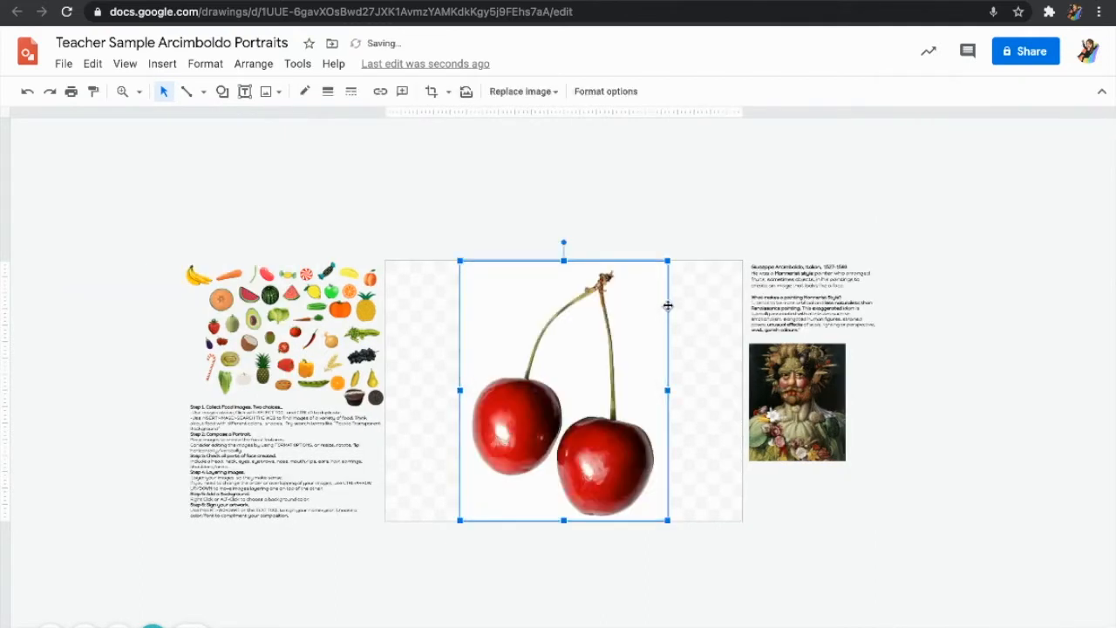
pyautogui.press('Delete')
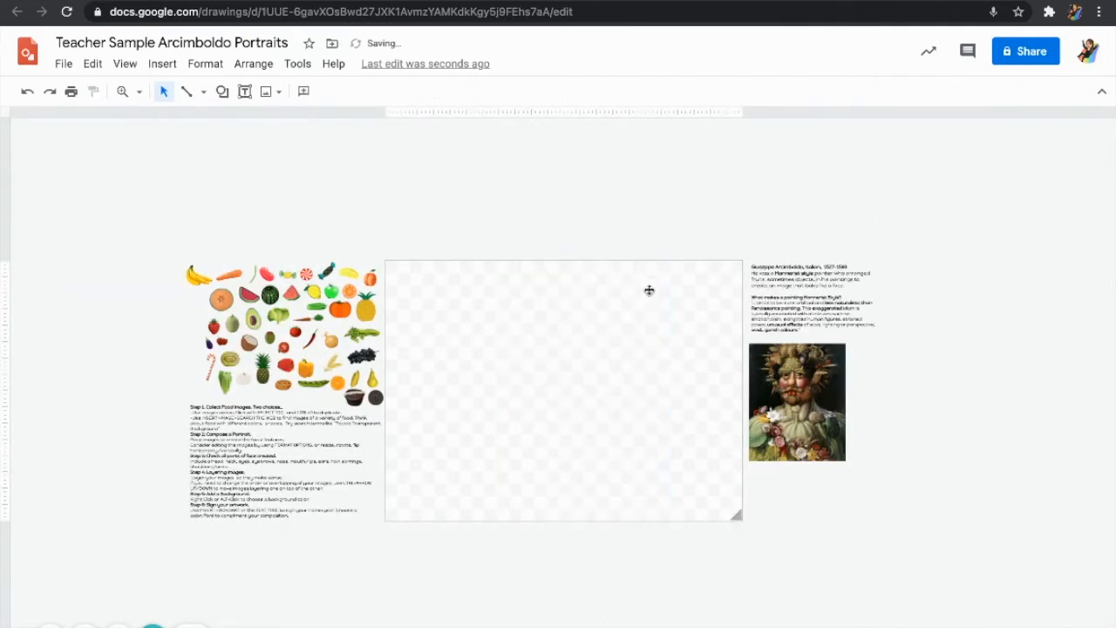
# - Insert the dark red cherry pair from the web image search and shrink it into place below the bananas, beside the cantaloupe
pyautogui.click(162, 64)
pyautogui.moveTo(174, 90)
pyautogui.click(386, 120)
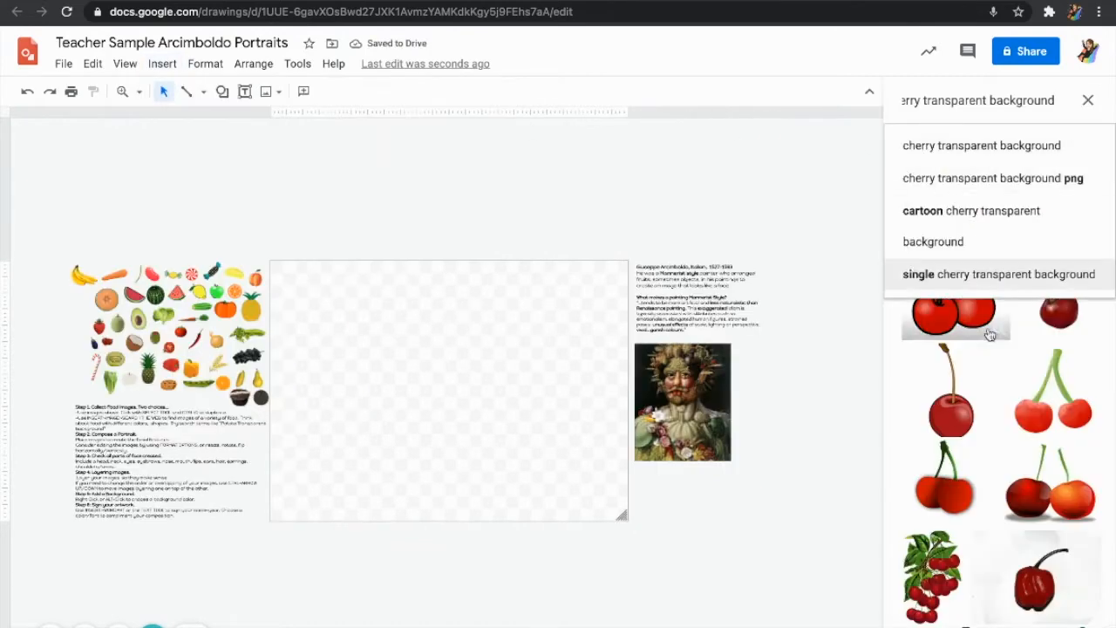
pyautogui.scroll(-5, 990, 349)
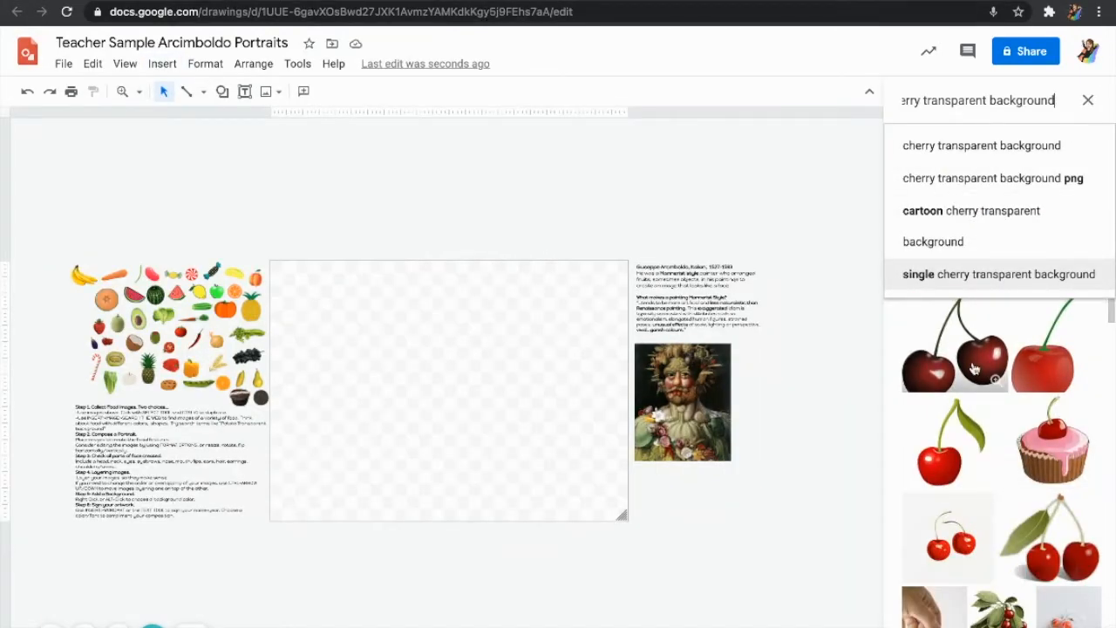
pyautogui.click(973, 370)
pyautogui.click(974, 370)
pyautogui.click(999, 625)
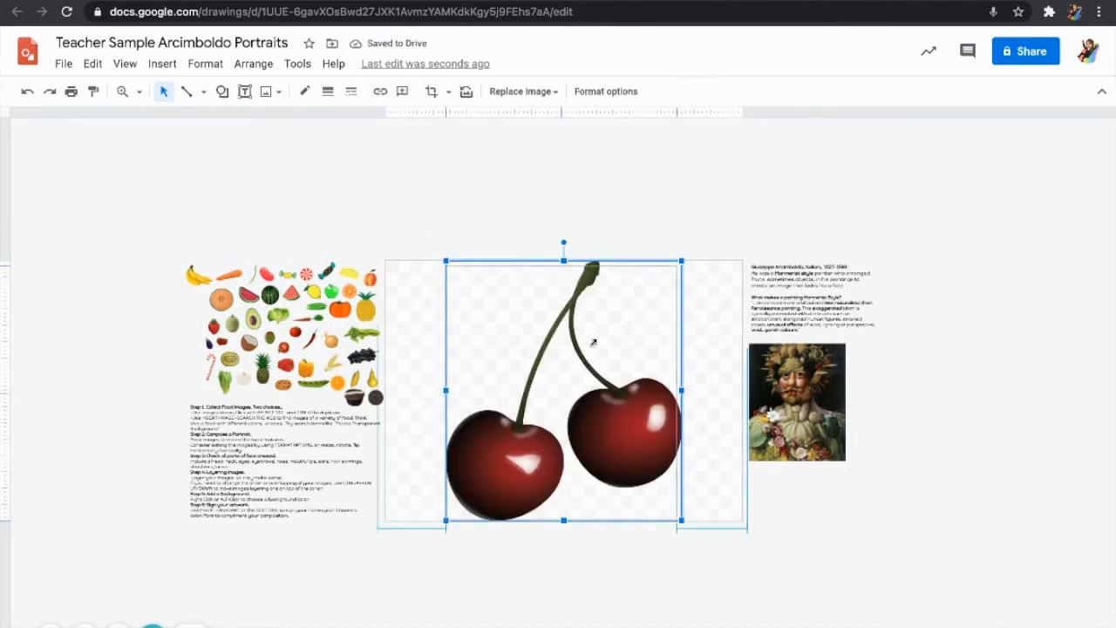
pyautogui.moveTo(469, 500); pyautogui.dragTo(469, 500)
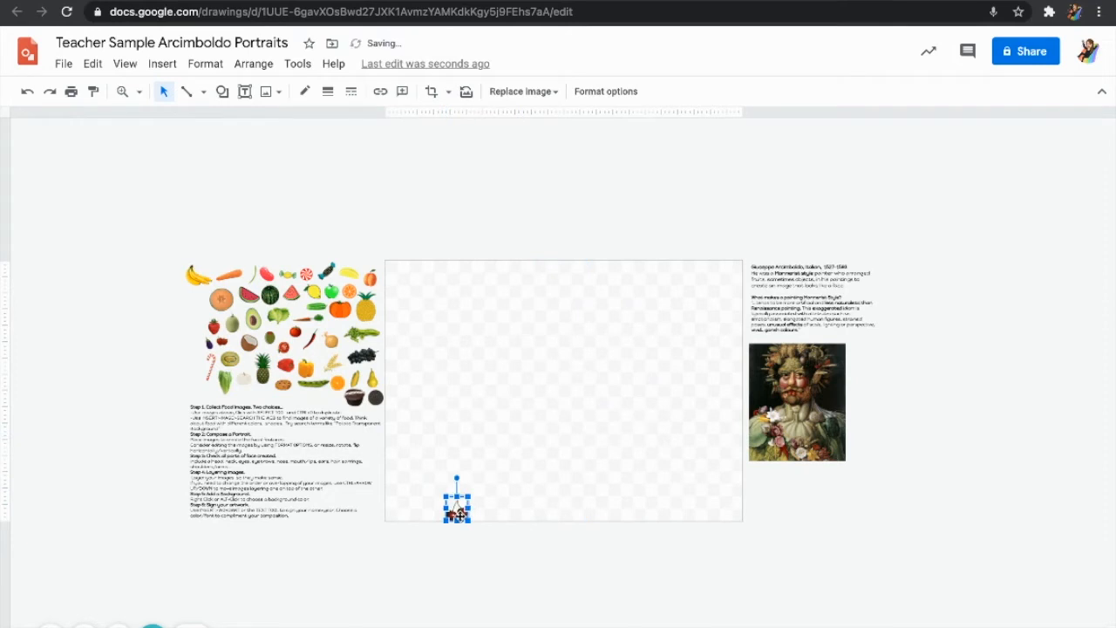
pyautogui.moveTo(193, 311); pyautogui.dragTo(193, 307)
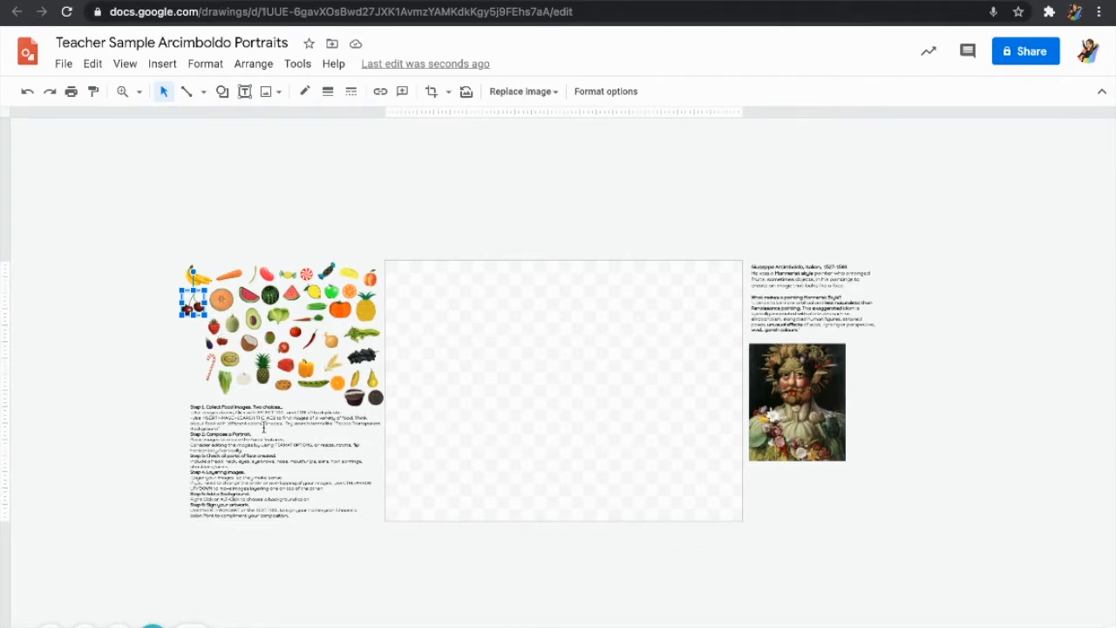
# - Add "website remove.bg can help remove background of images." to the end of the Step 1 instructions
pyautogui.click(262, 429)
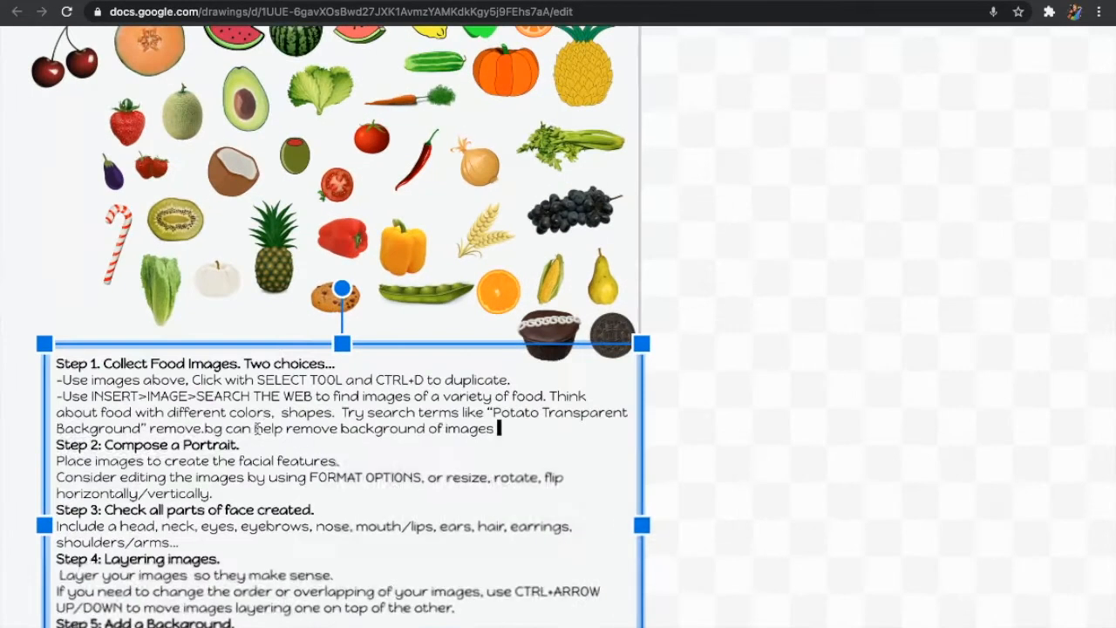
pyautogui.moveTo(220, 428); pyautogui.dragTo(246, 428)
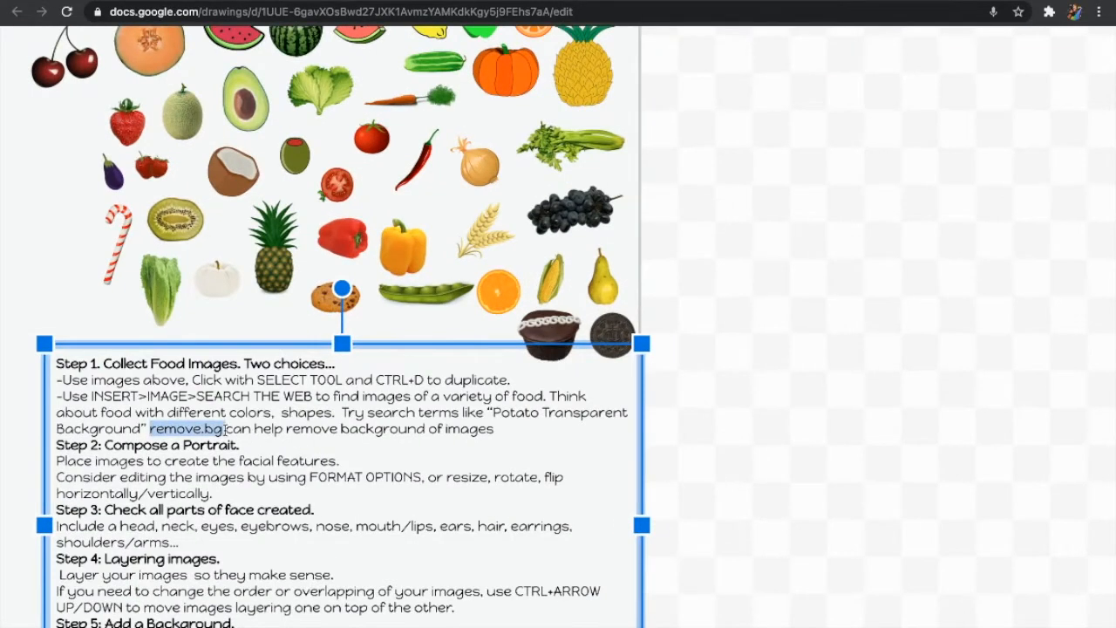
pyautogui.click(150, 429)
pyautogui.write('website')
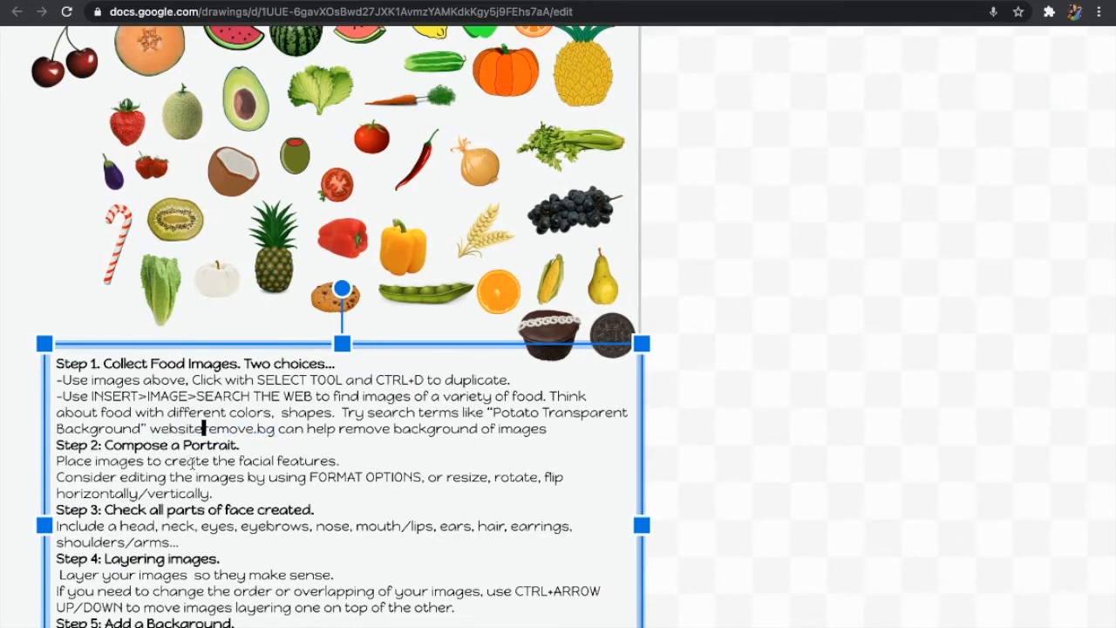
pyautogui.click(554, 428)
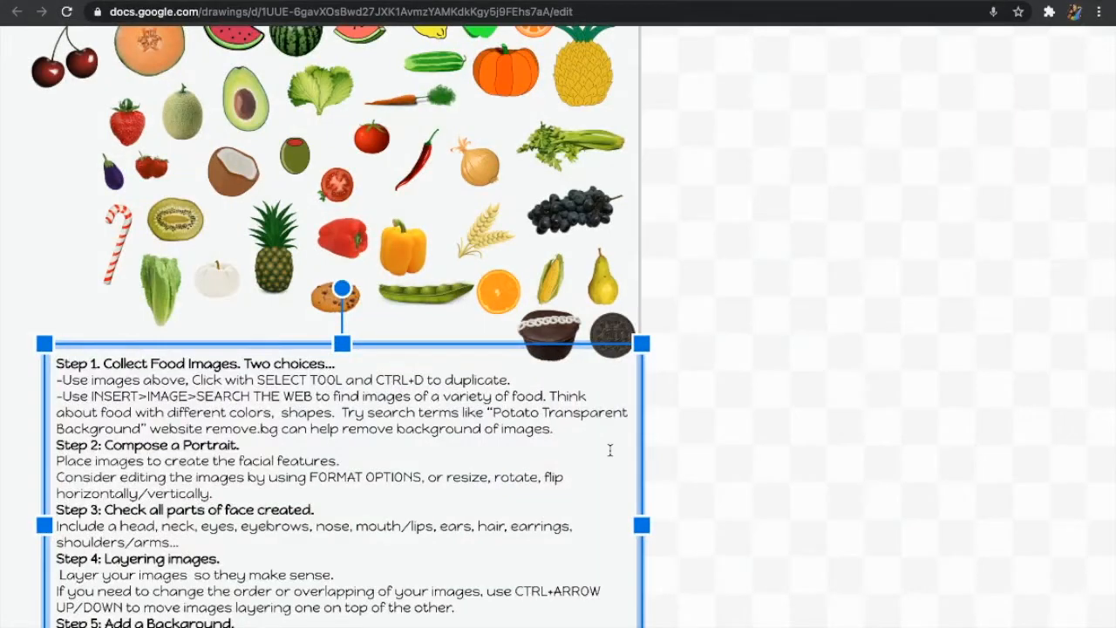
pyautogui.scroll(-5, 610, 450)
pyautogui.click(692, 340)
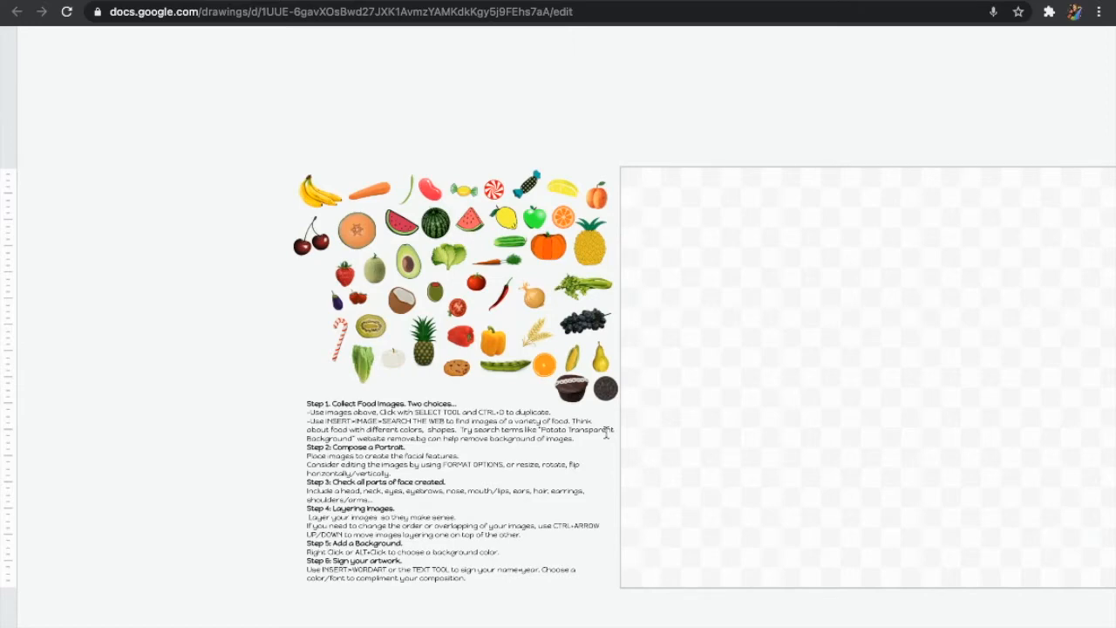
# - Look over the food image collection and read through the six instruction steps beside the blank canvas
pyautogui.scroll(3, 588, 409)
pyautogui.click(556, 386)
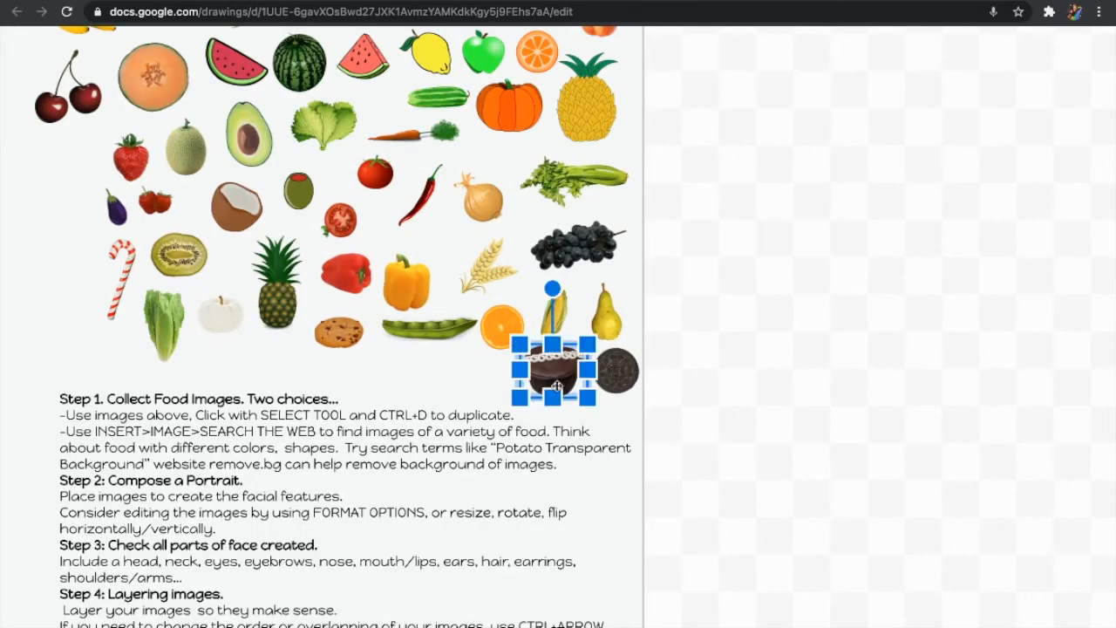
pyautogui.click(620, 373)
pyautogui.scroll(-5, 623, 379)
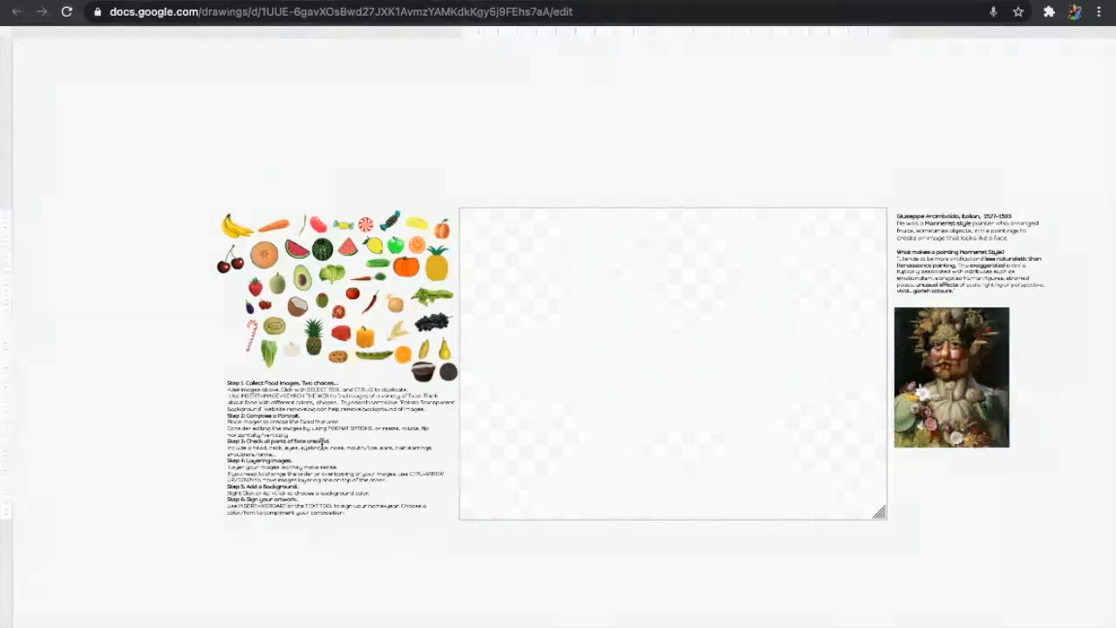
pyautogui.scroll(3, 306, 454)
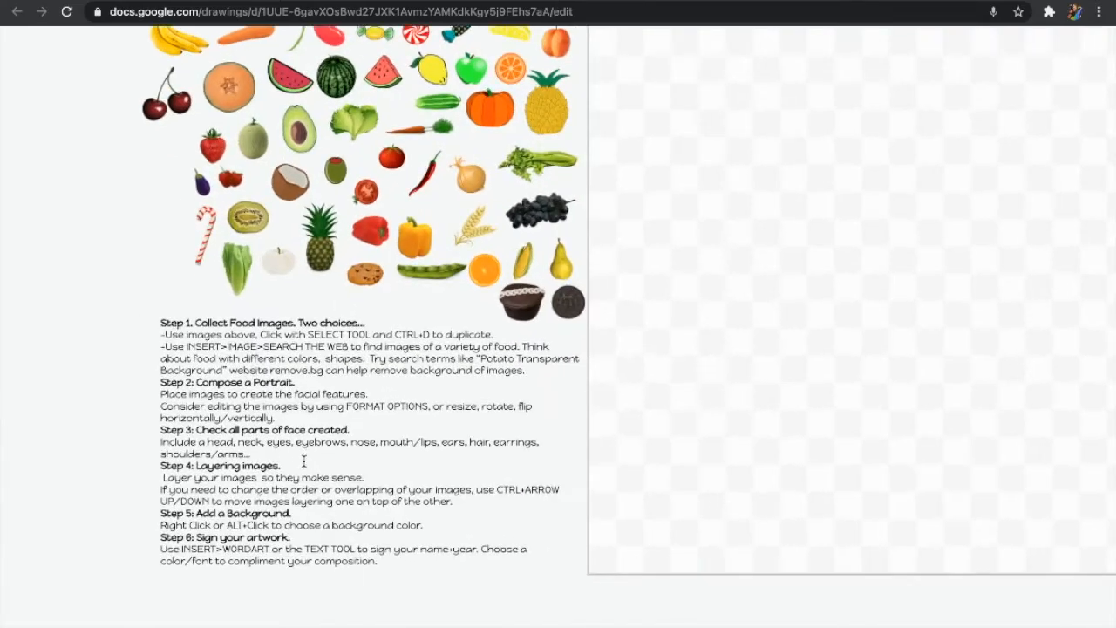
pyautogui.scroll(3, 303, 460)
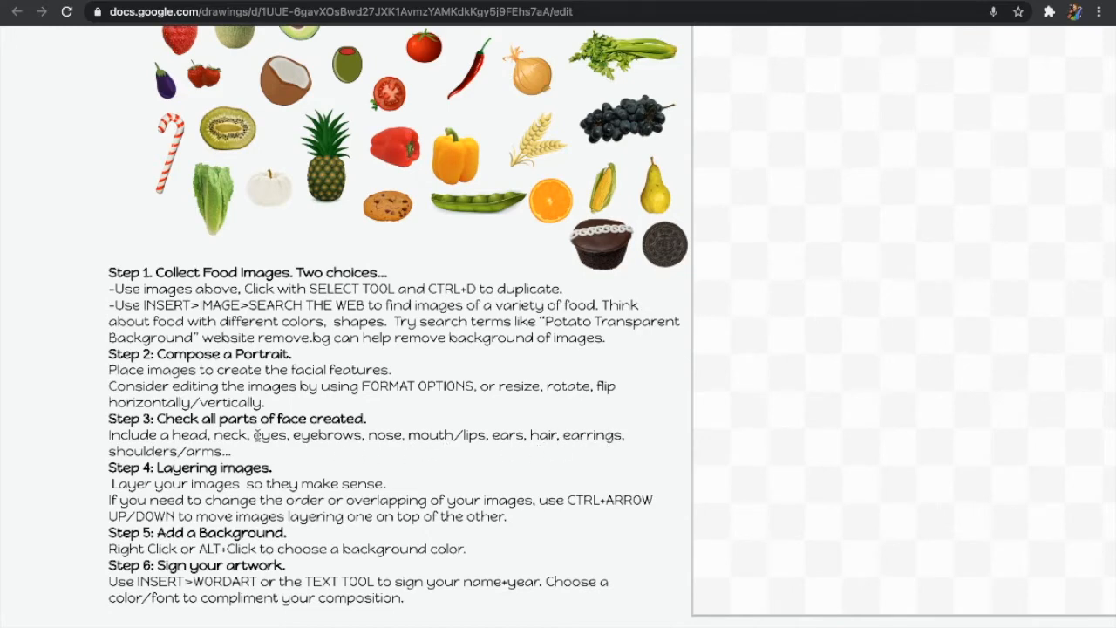
pyautogui.scroll(-3, 402, 448)
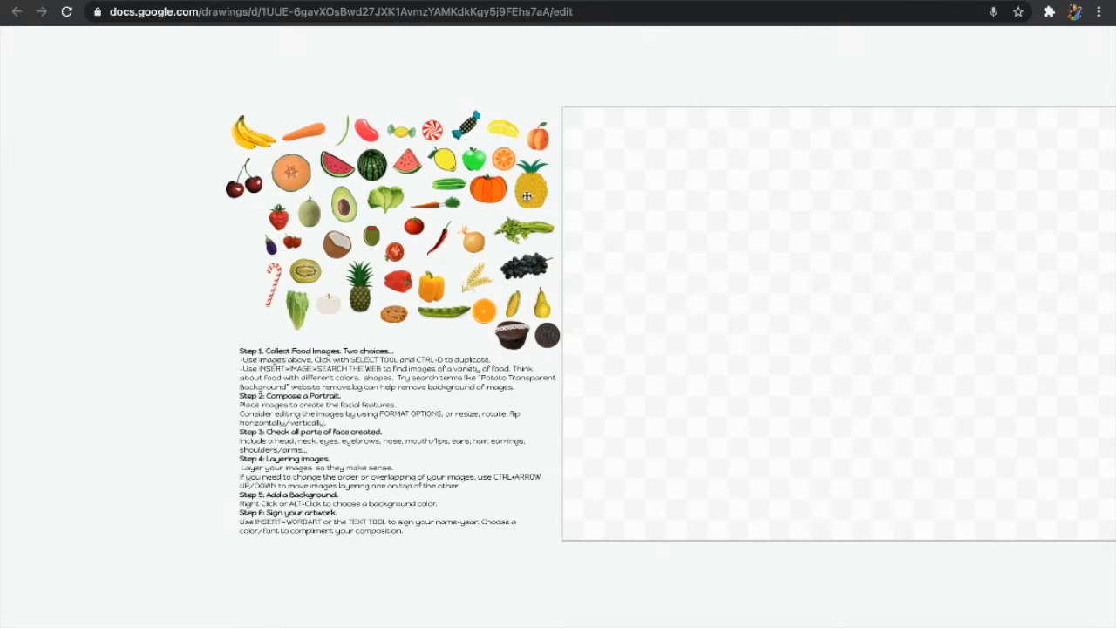
pyautogui.hscroll(3, 526, 197)
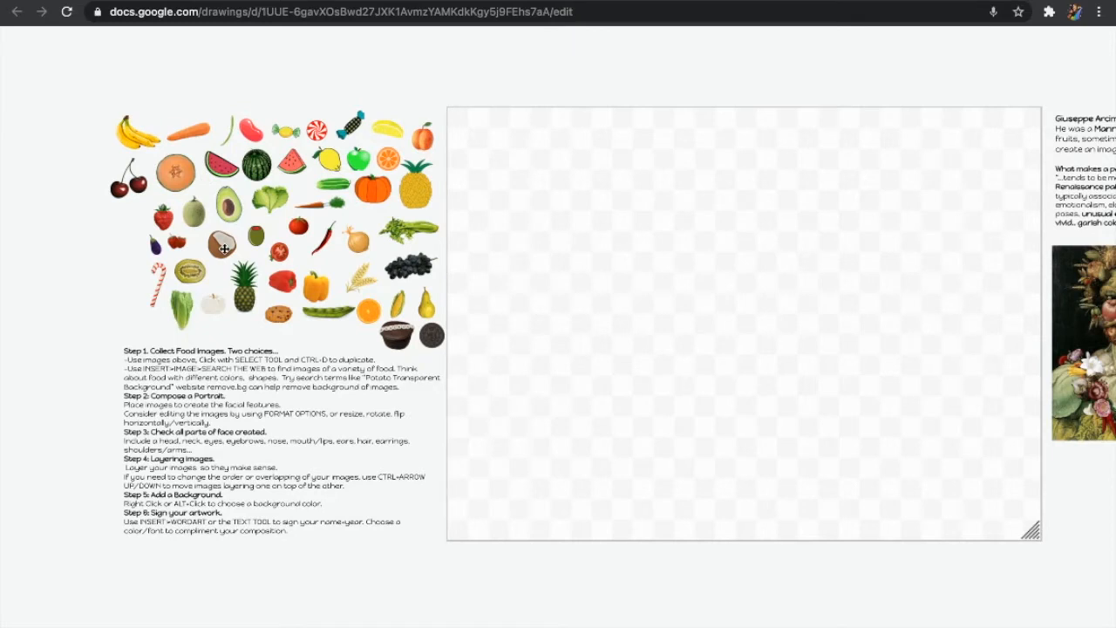
# - Duplicate the peach from the food collection and enlarge the copy in the middle of the blank canvas
pyautogui.click(425, 137)
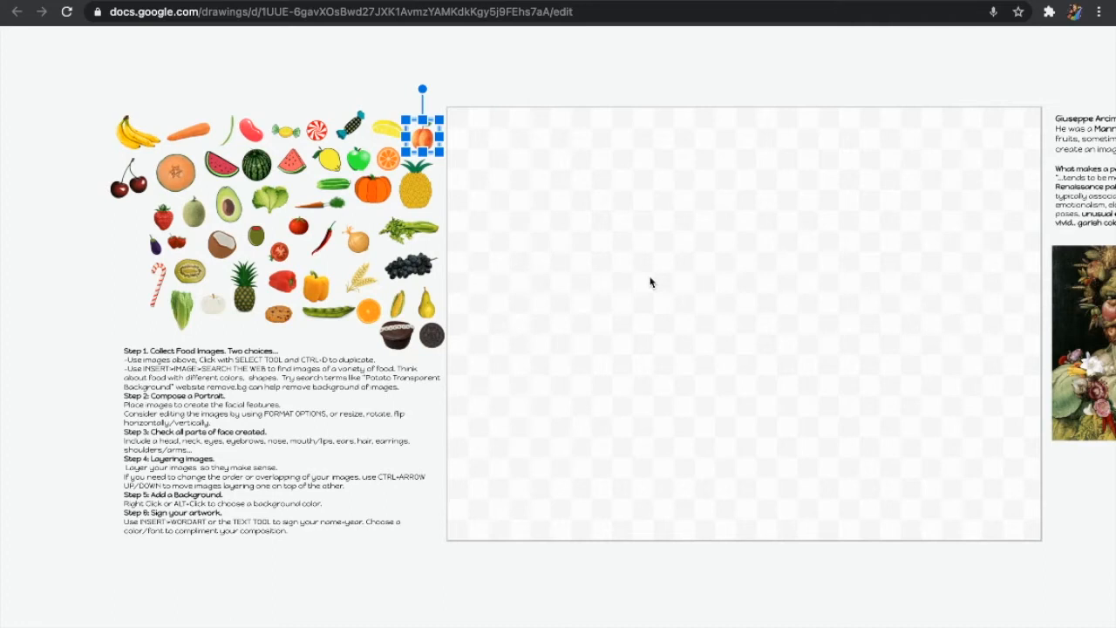
pyautogui.hotkey('ctrl', 'd')
pyautogui.moveTo(460, 169); pyautogui.dragTo(873, 399)
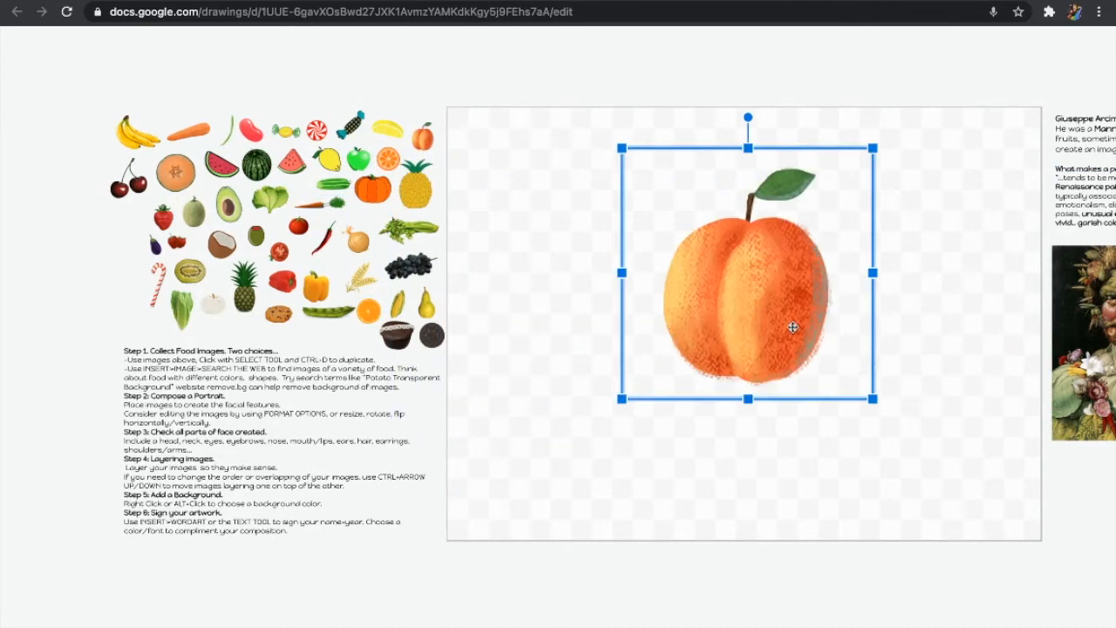
# - Enlarge the peach into a taller, narrower head shape and position it just inside the canvas's upper edge
pyautogui.moveTo(622, 148); pyautogui.dragTo(568, 93)
pyautogui.moveTo(874, 92); pyautogui.dragTo(907, 95)
pyautogui.doubleClick(857, 152)
pyautogui.moveTo(901, 229); pyautogui.dragTo(848, 228)
pyautogui.moveTo(708, 397); pyautogui.dragTo(709, 384)
pyautogui.moveTo(568, 228); pyautogui.dragTo(622, 231)
pyautogui.moveTo(736, 63); pyautogui.dragTo(733, 86)
pyautogui.press('Return')
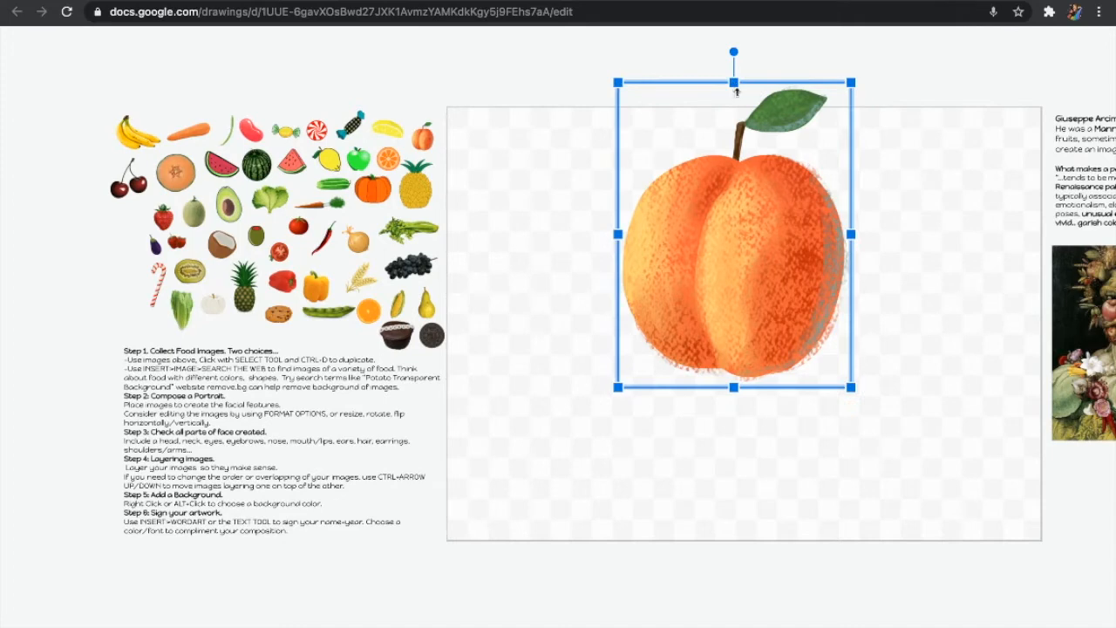
pyautogui.moveTo(769, 231); pyautogui.dragTo(765, 260)
pyautogui.click(650, 93)
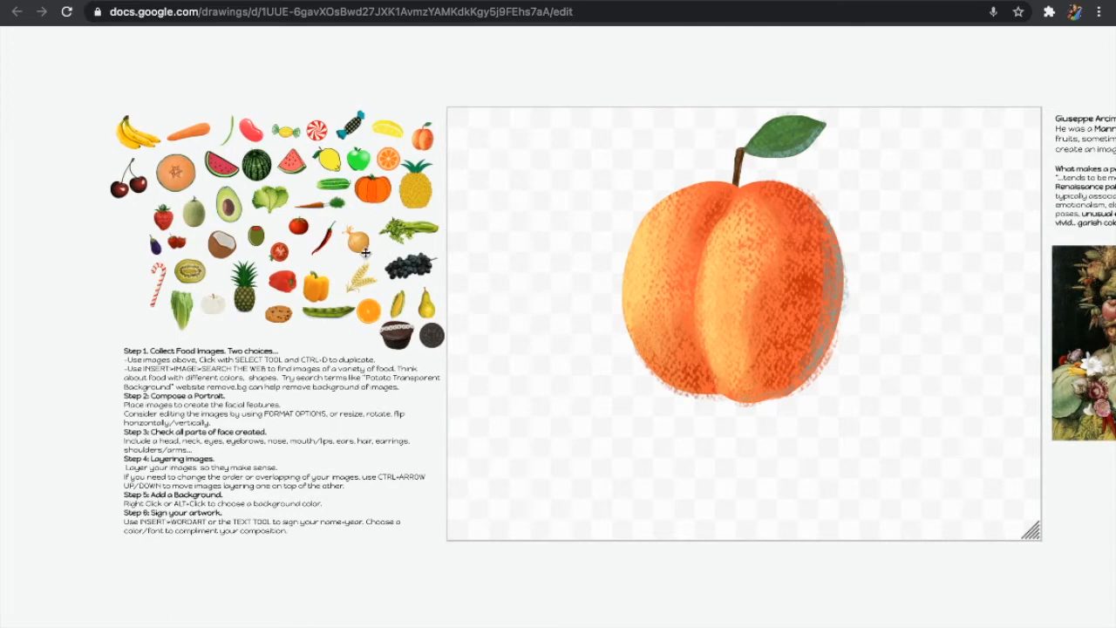
# - Place a duplicate of the cantaloupe under the peach as a neck, layered behind the head
pyautogui.click(340, 185)
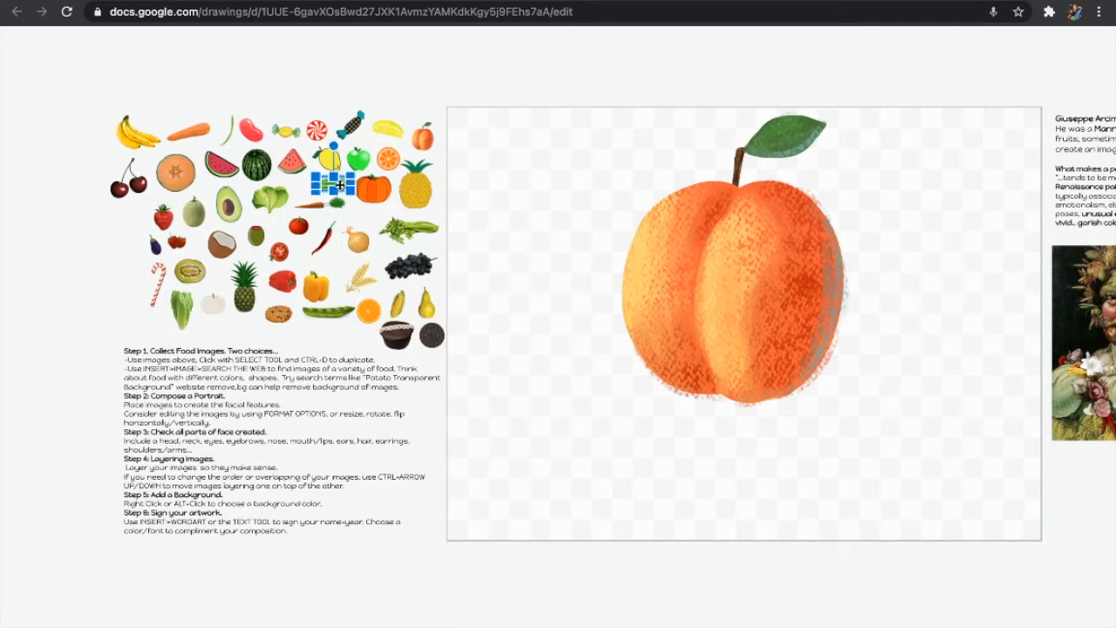
pyautogui.click(163, 164)
pyautogui.hotkey('ctrl', 'd')
pyautogui.moveTo(179, 179); pyautogui.dragTo(785, 476)
pyautogui.moveTo(739, 388); pyautogui.dragTo(738, 371)
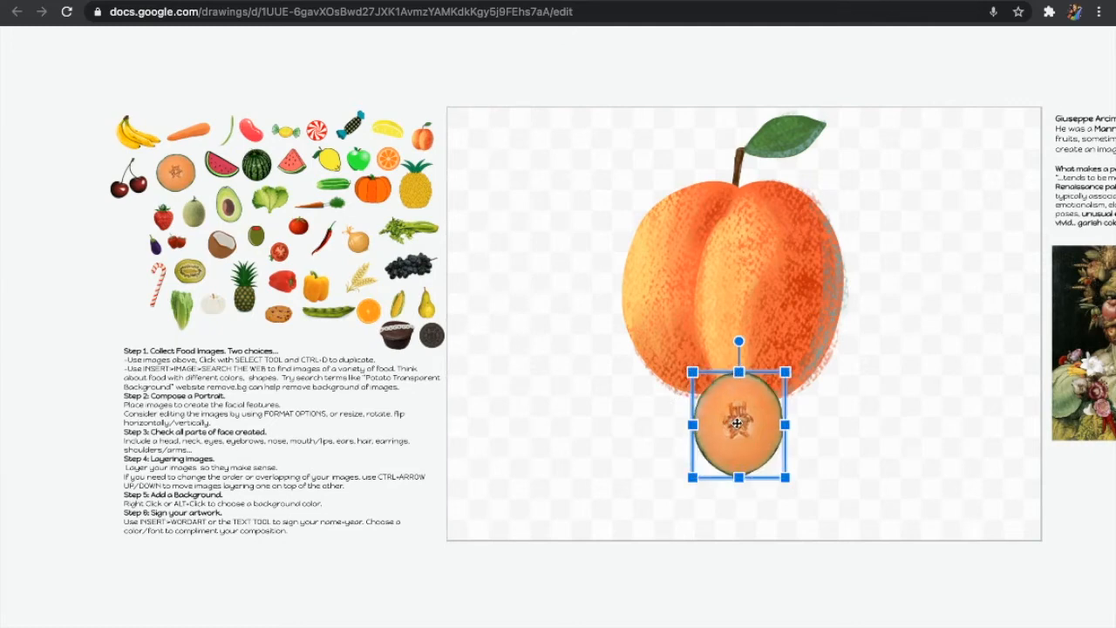
pyautogui.hotkey('ctrl', 'Down')
pyautogui.click(869, 427)
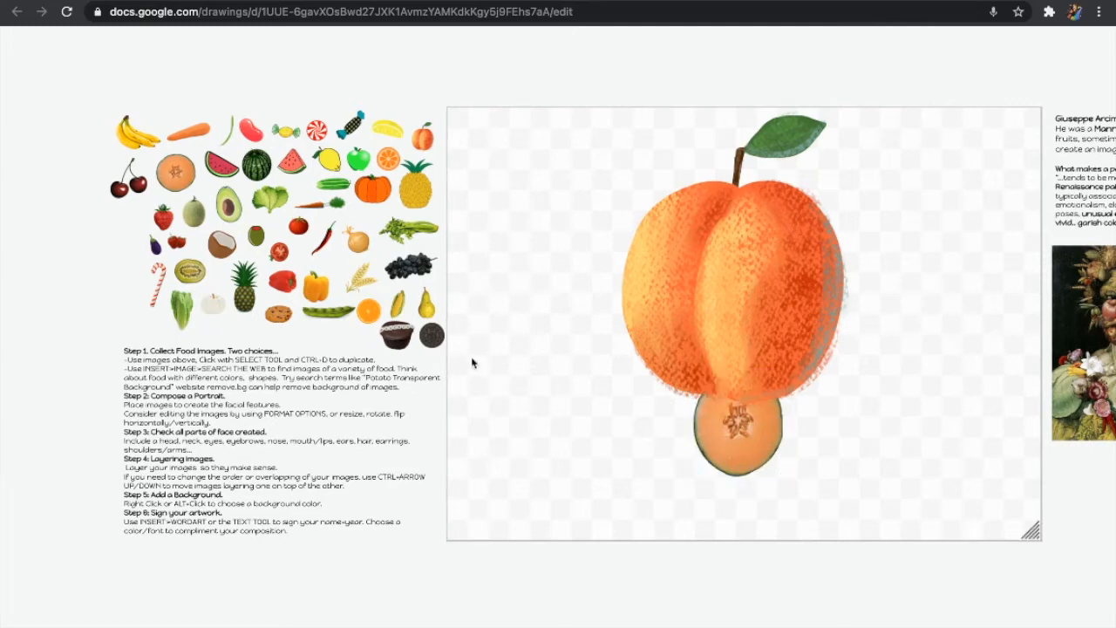
# - Build the shoulders from mirrored celery stalks and a fan of pears across the base of the cantaloupe neck
pyautogui.click(419, 274)
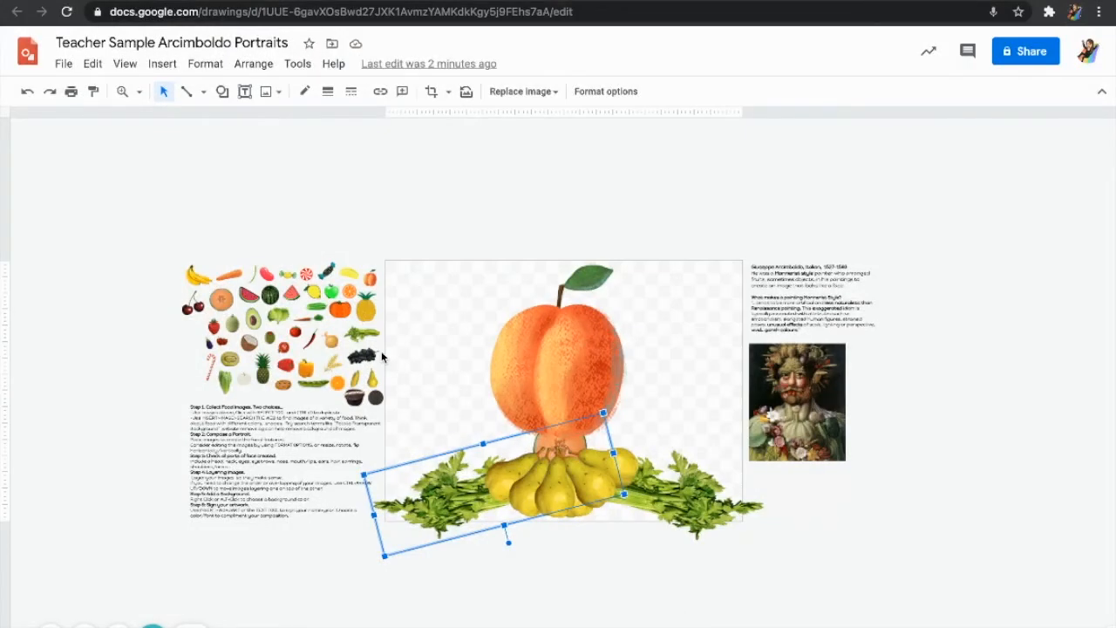
pyautogui.click(422, 249)
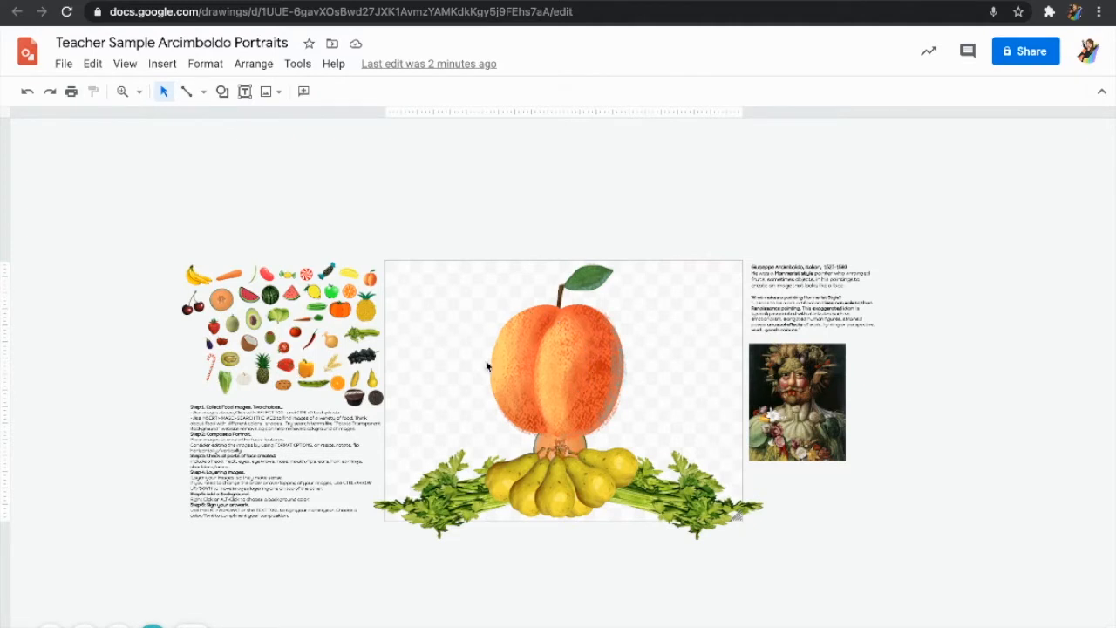
# - Duplicate the onion from the food collection and place the copy on the canvas beside the peach head
pyautogui.click(139, 91)
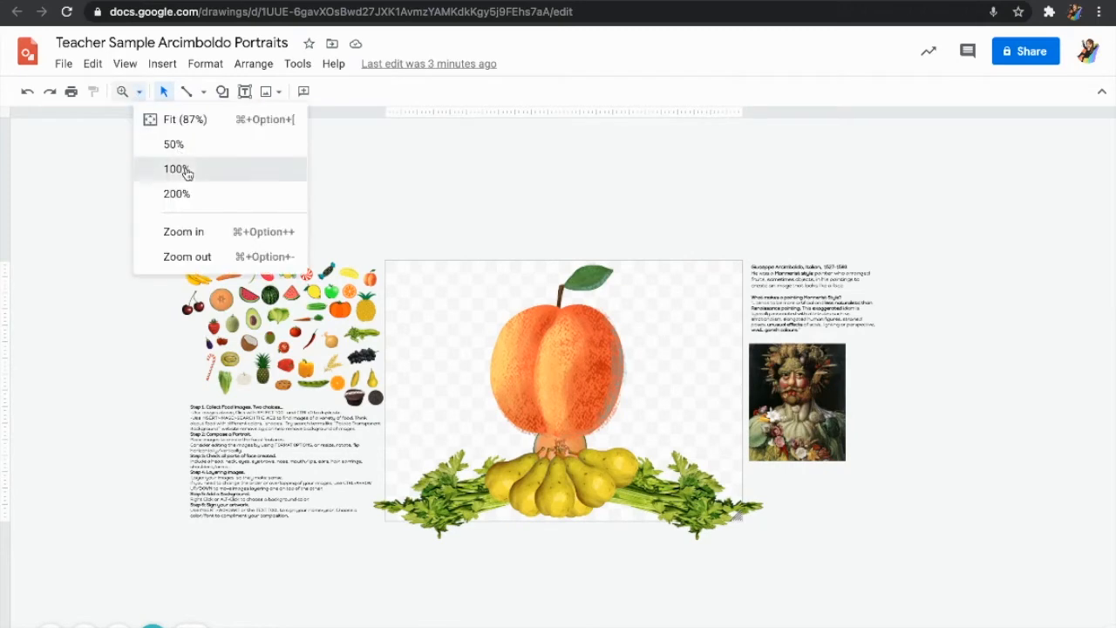
pyautogui.click(176, 169)
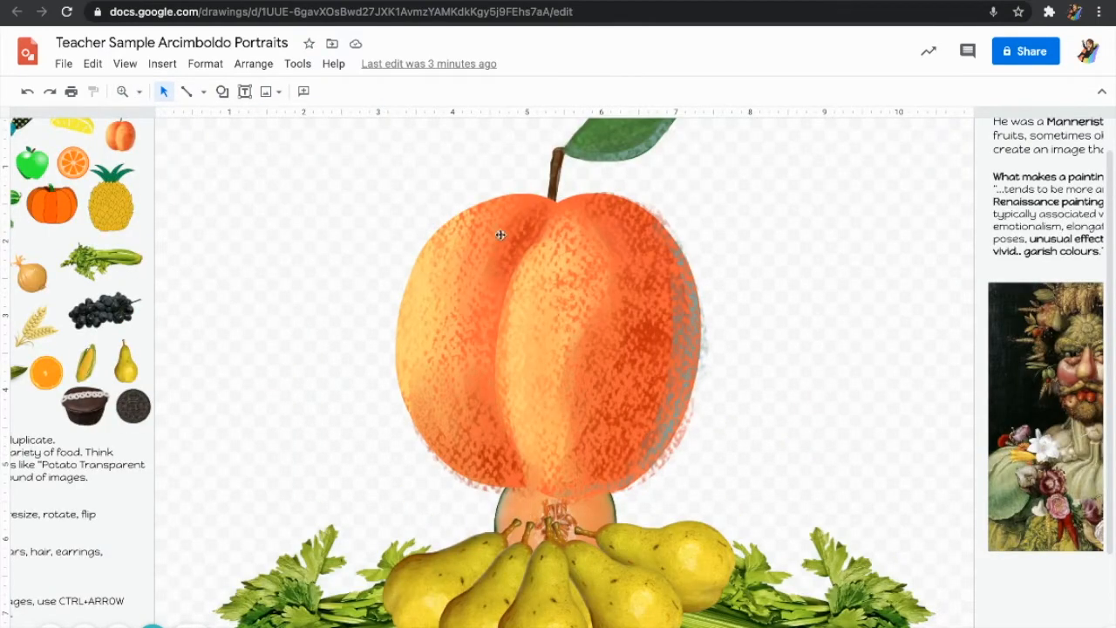
pyautogui.hscroll(-8, 336, 388)
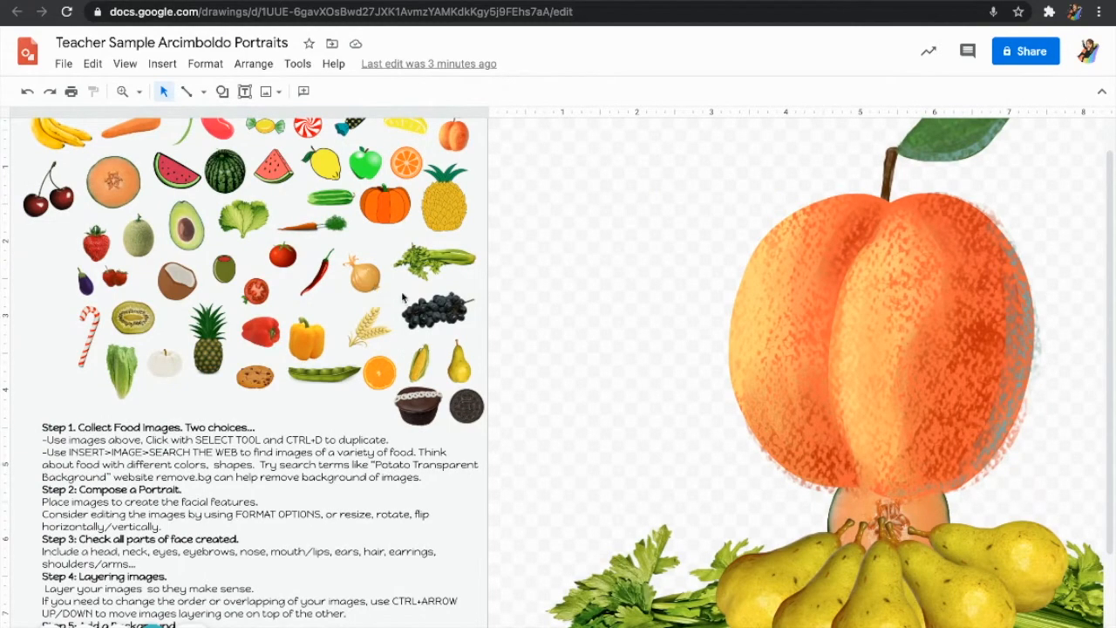
pyautogui.scroll(1, 407, 294)
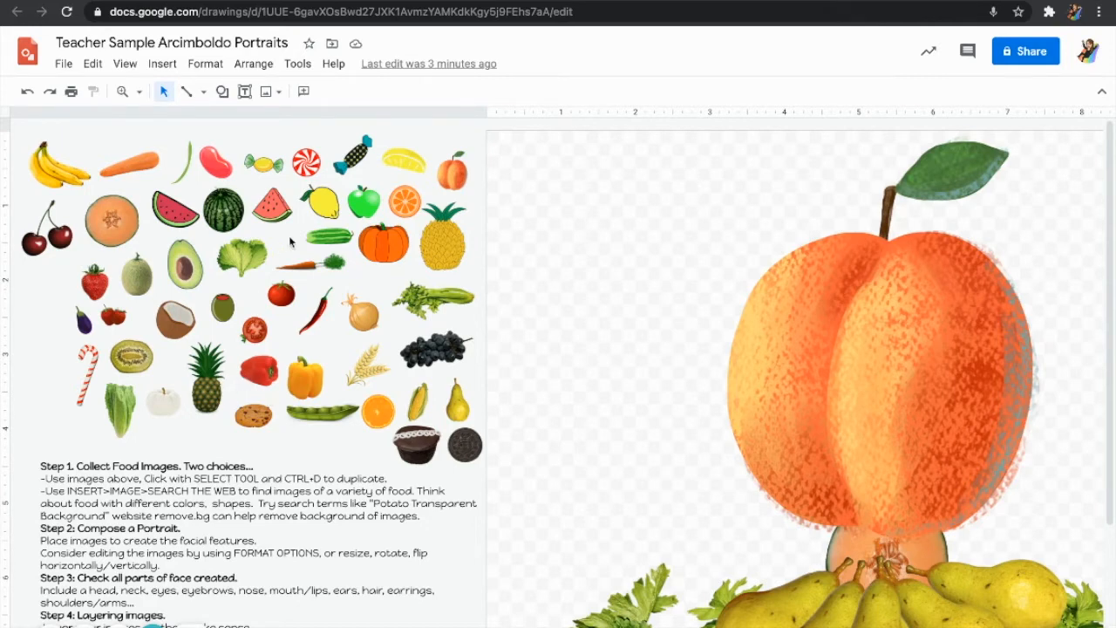
pyautogui.click(364, 313)
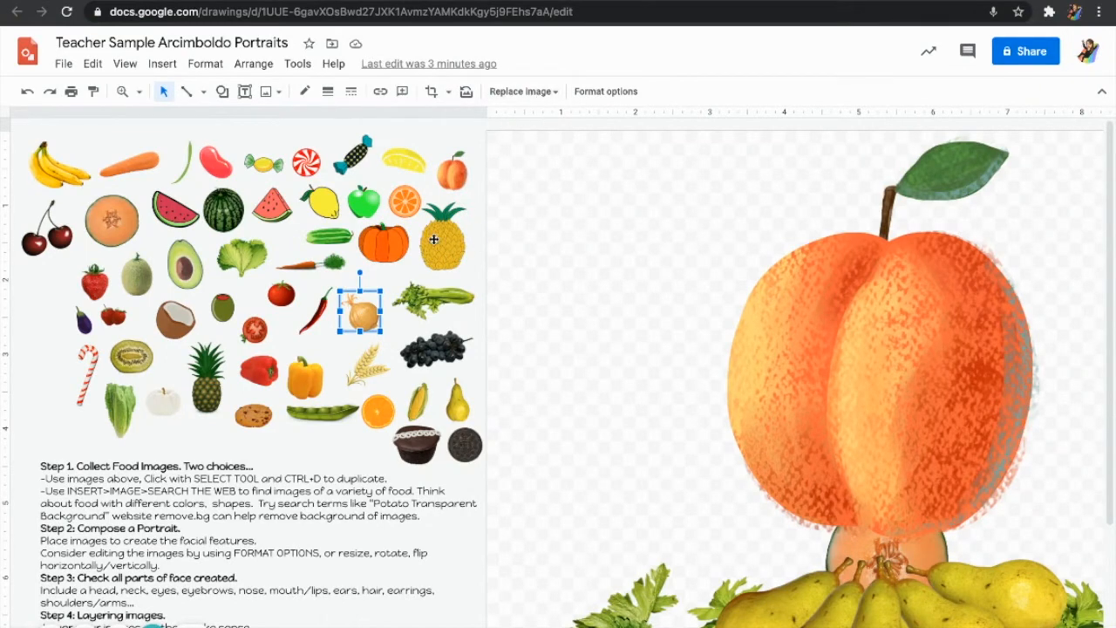
pyautogui.hotkey('ctrl', 'd')
pyautogui.moveTo(380, 329); pyautogui.dragTo(589, 291)
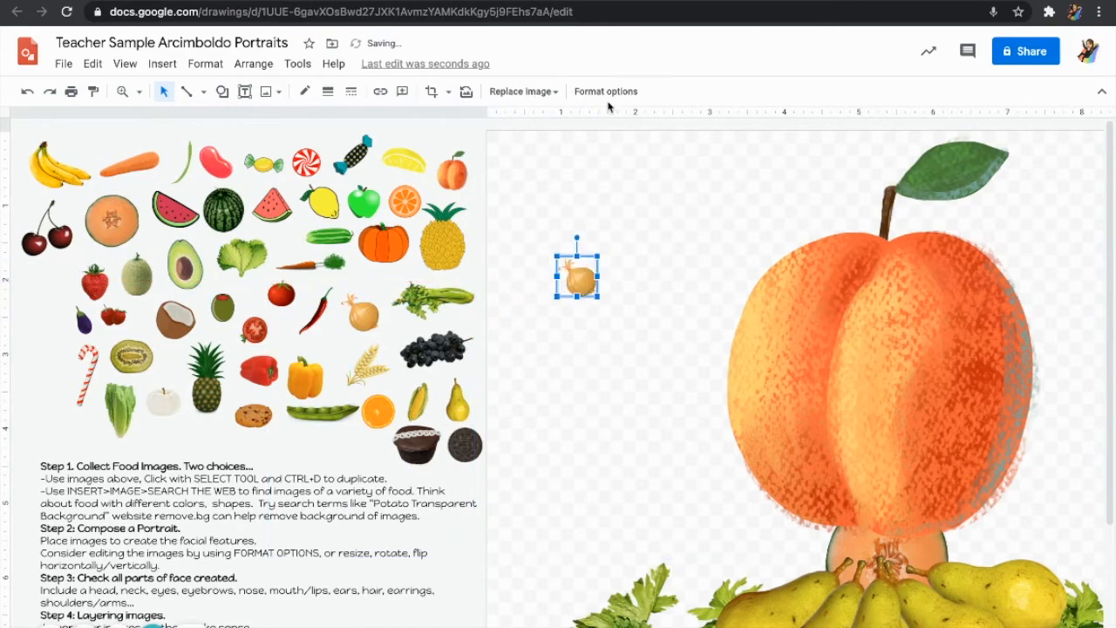
# - Recolor the duplicated onion with the pale orange Light 3 option
pyautogui.click(608, 91)
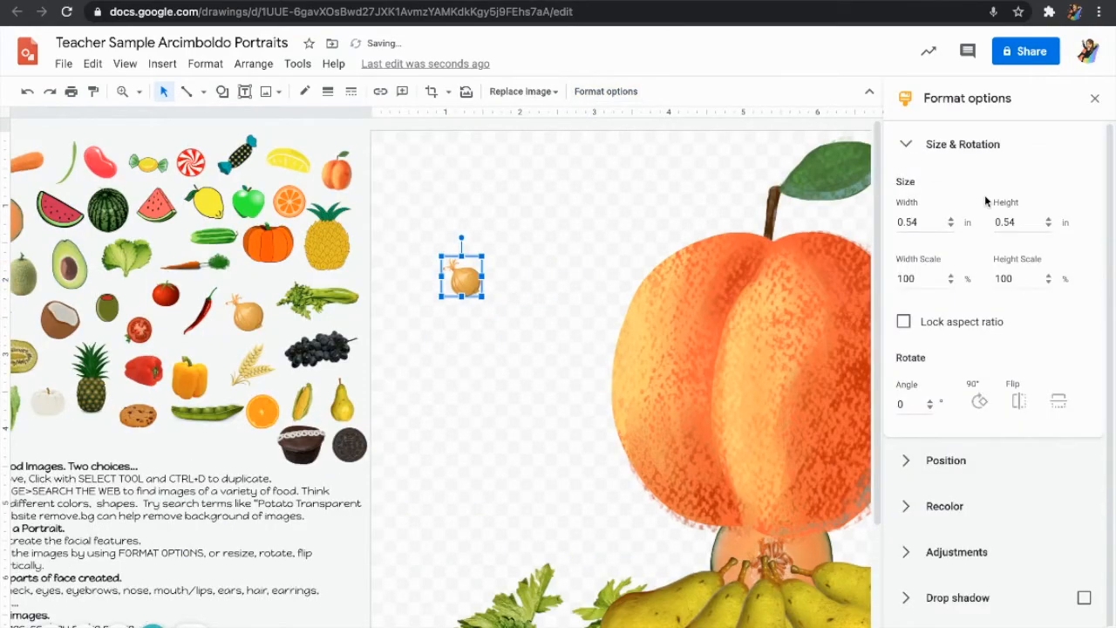
pyautogui.click(906, 146)
pyautogui.click(902, 236)
pyautogui.click(954, 279)
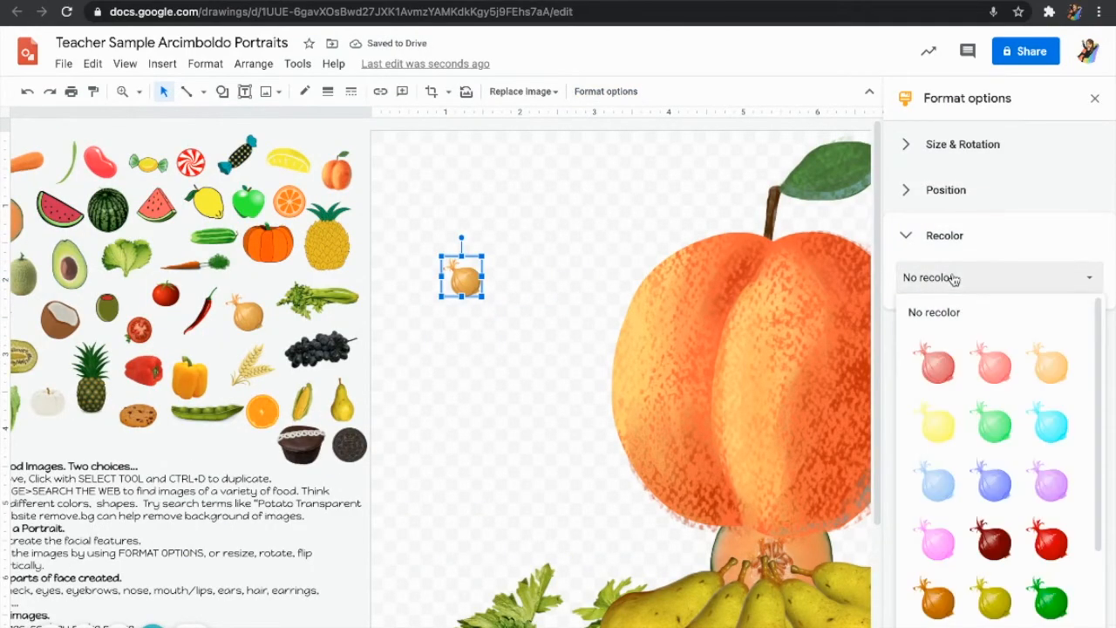
pyautogui.scroll(-2, 984, 416)
pyautogui.scroll(1, 1004, 531)
pyautogui.scroll(3, 1003, 545)
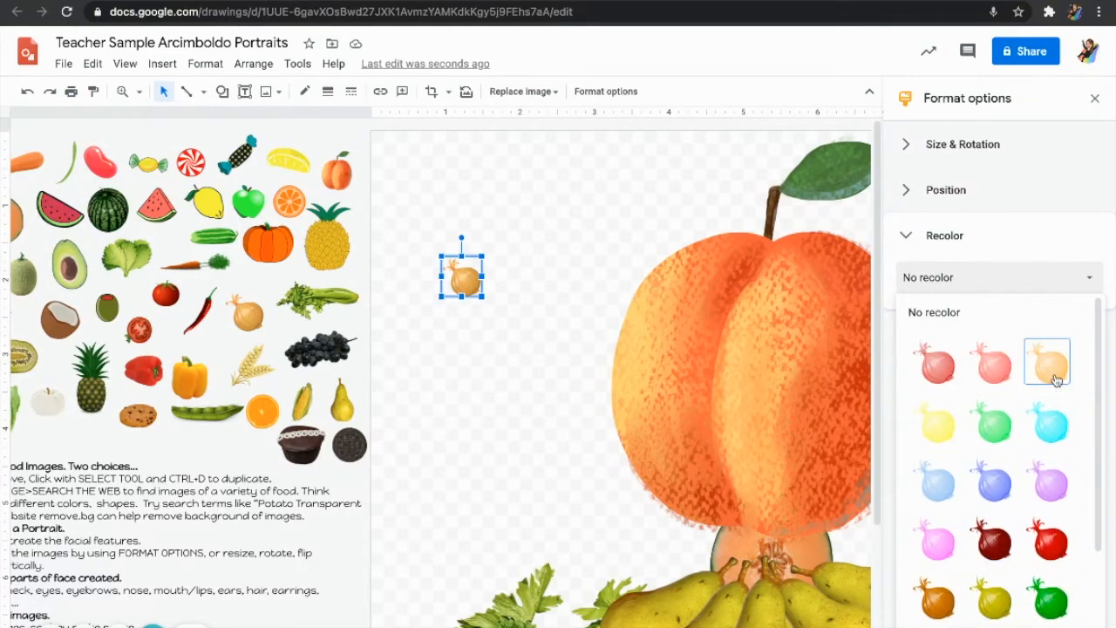
pyautogui.click(1055, 380)
pyautogui.click(494, 299)
# - Shrink the pale onion on the lower part of the peach and duplicate it into a row of teeth
pyautogui.moveTo(465, 277); pyautogui.dragTo(709, 448)
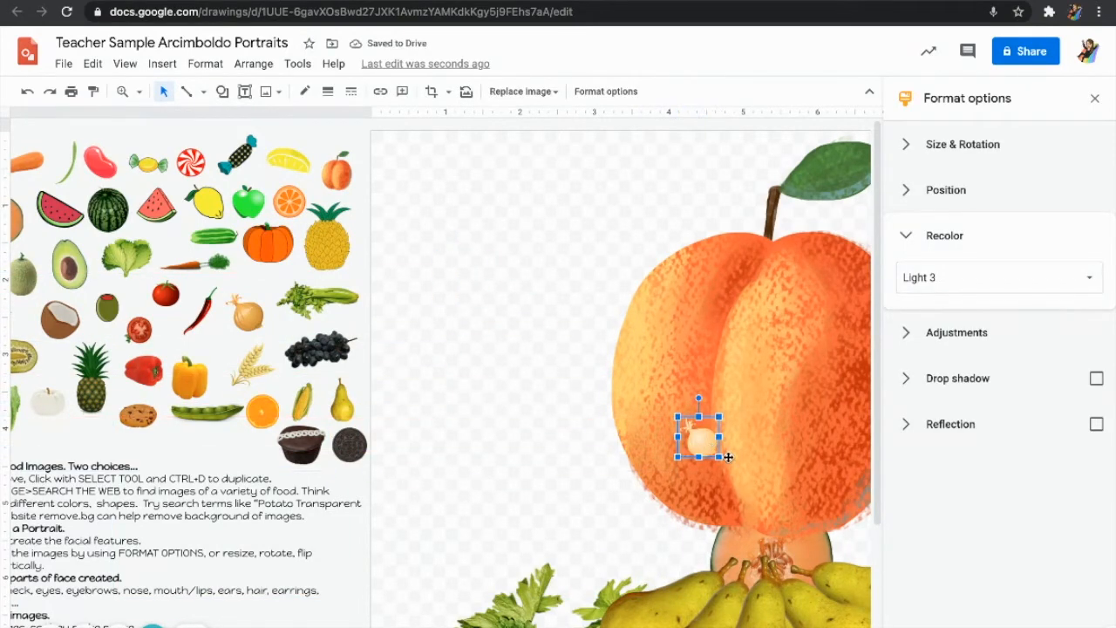
pyautogui.moveTo(719, 416); pyautogui.dragTo(706, 439)
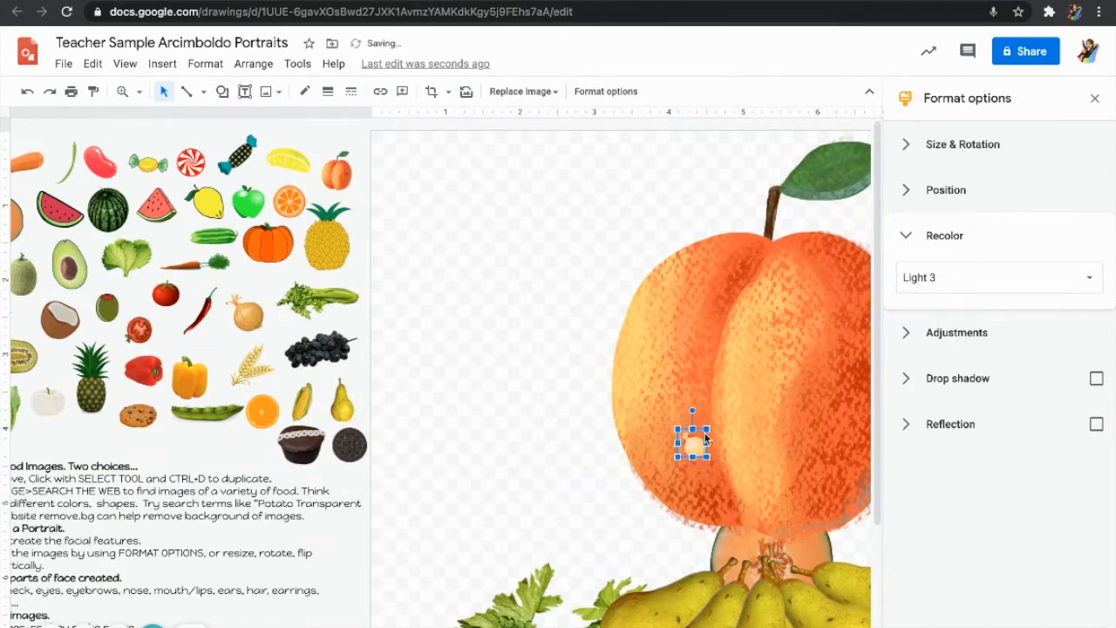
pyautogui.hotkey('ctrl', 'd')
pyautogui.moveTo(705, 459); pyautogui.dragTo(795, 450)
pyautogui.hotkey('ctrl', 'd')
pyautogui.click(734, 461)
# - Shift the first three onion teeth left so they follow an even curve at the start of the mouth
pyautogui.scroll(5, 795, 449)
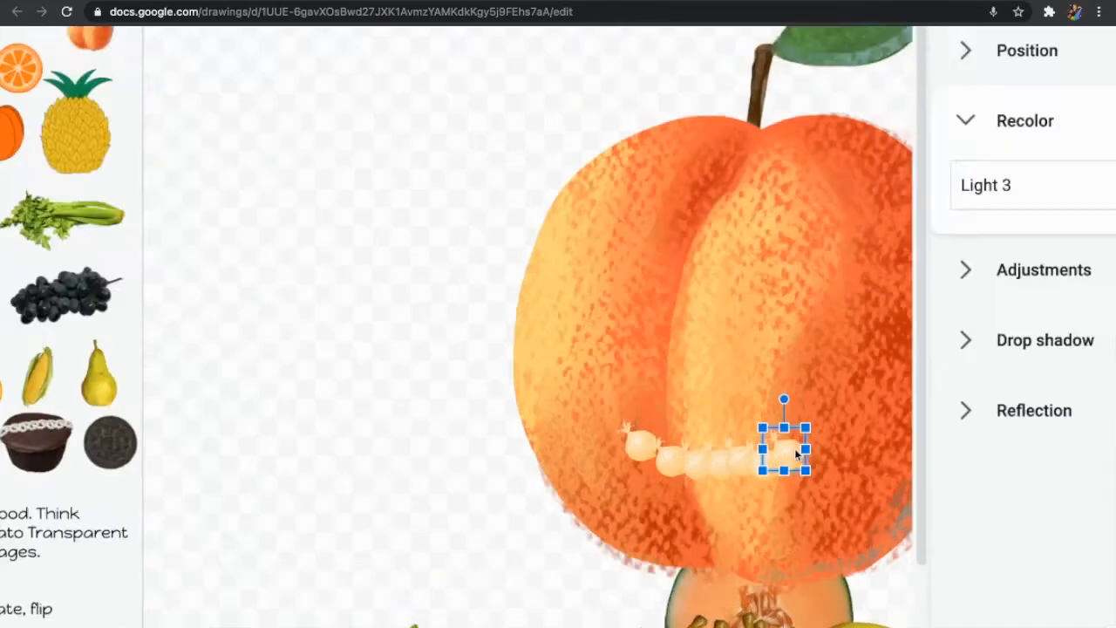
pyautogui.hscroll(5, 785, 458)
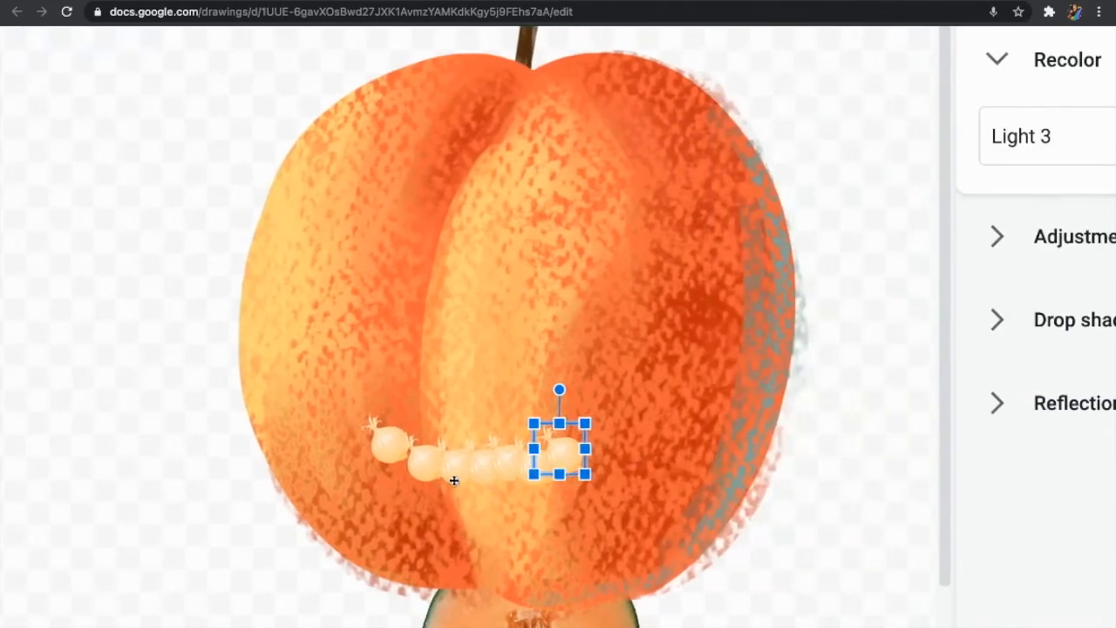
pyautogui.click(399, 451)
pyautogui.click(385, 445)
pyautogui.press('Left')
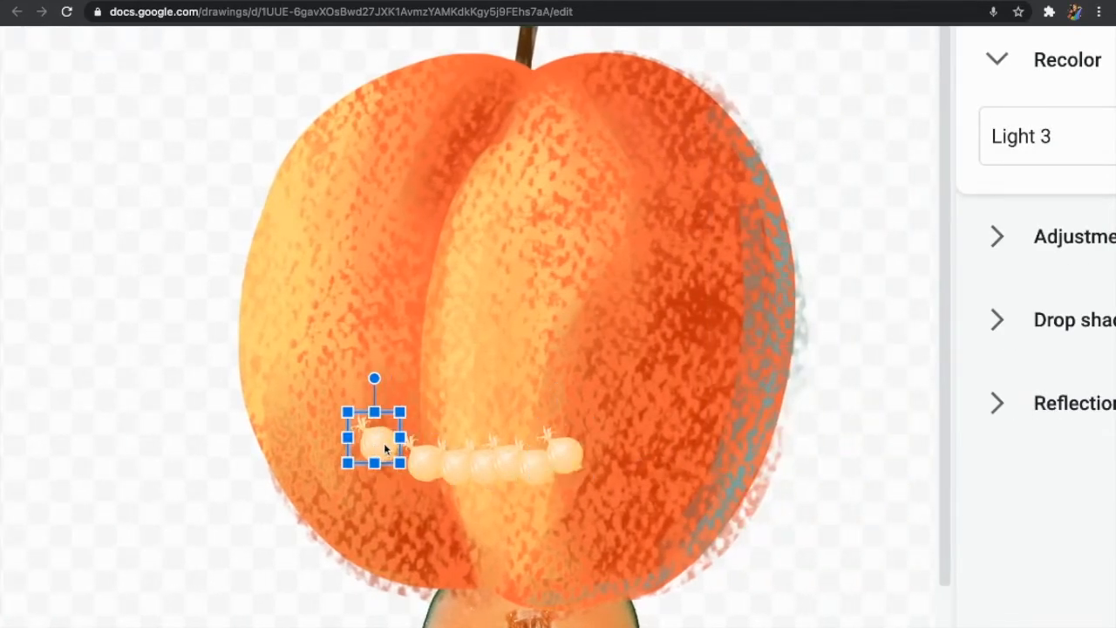
pyautogui.moveTo(423, 463); pyautogui.dragTo(401, 462)
pyautogui.click(451, 479)
pyautogui.press('Left')
pyautogui.press('Left')
pyautogui.press('Up')
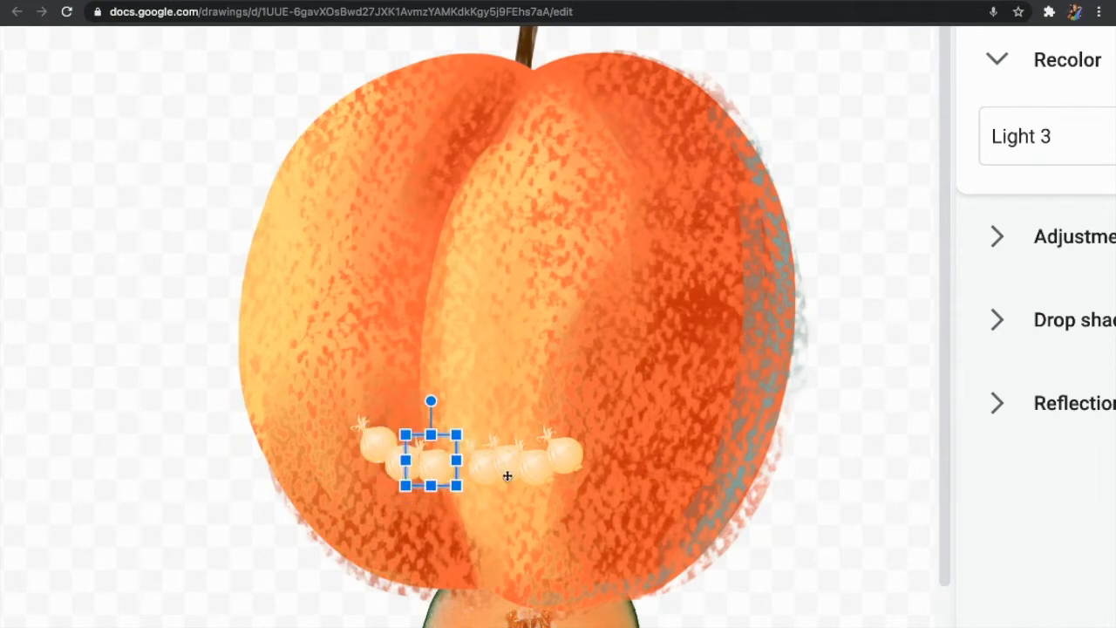
# - Nudge the middle onion teeth into line so they sit closely side by side along the mouth
pyautogui.click(479, 473)
pyautogui.press('Down')
pyautogui.press('Left')
pyautogui.press('Left')
pyautogui.press('Up')
pyautogui.moveTo(495, 474)
pyautogui.mouseDown()
pyautogui.moveTo(518, 474)
pyautogui.moveTo(482, 473)
pyautogui.moveTo(510, 473)
pyautogui.mouseUp()
pyautogui.press('Right')
pyautogui.press('Right')
pyautogui.press('Right')
pyautogui.click(505, 465)
pyautogui.press('Down')
pyautogui.press('Left')
pyautogui.press('Left')
pyautogui.press('Up')
pyautogui.press('Right')
pyautogui.press('Down')
# - Rearrange the onions at the row's right end and add another duplicate so the smile curves upward
pyautogui.moveTo(505, 478); pyautogui.dragTo(626, 435)
pyautogui.click(543, 473)
pyautogui.moveTo(543, 470); pyautogui.dragTo(514, 473)
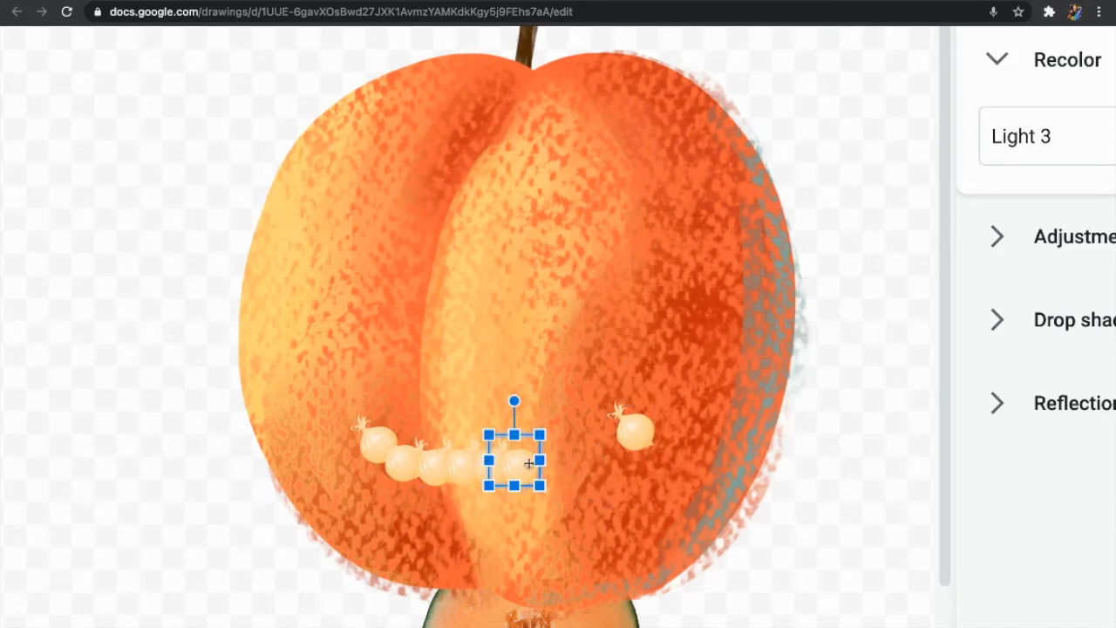
pyautogui.click(630, 430)
pyautogui.moveTo(628, 428); pyautogui.dragTo(593, 433)
pyautogui.press('super+d')
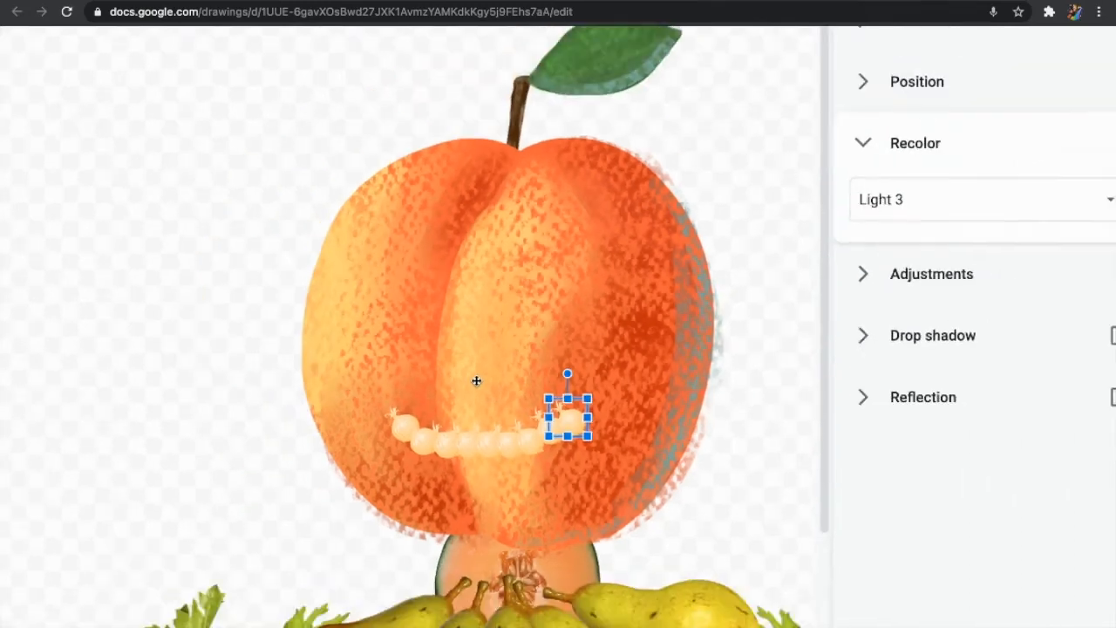
# - Examine how the facial features are built from fruits and vegetables in the Arcimboldo reference painting
pyautogui.hscroll(-5, 190, 392)
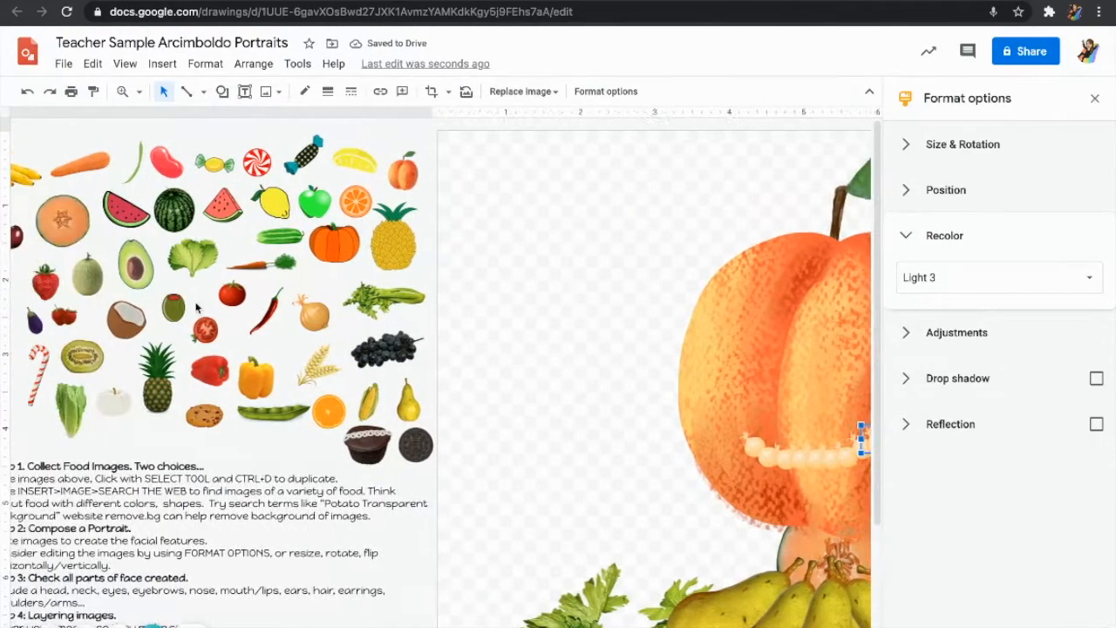
pyautogui.hscroll(9, 422, 400)
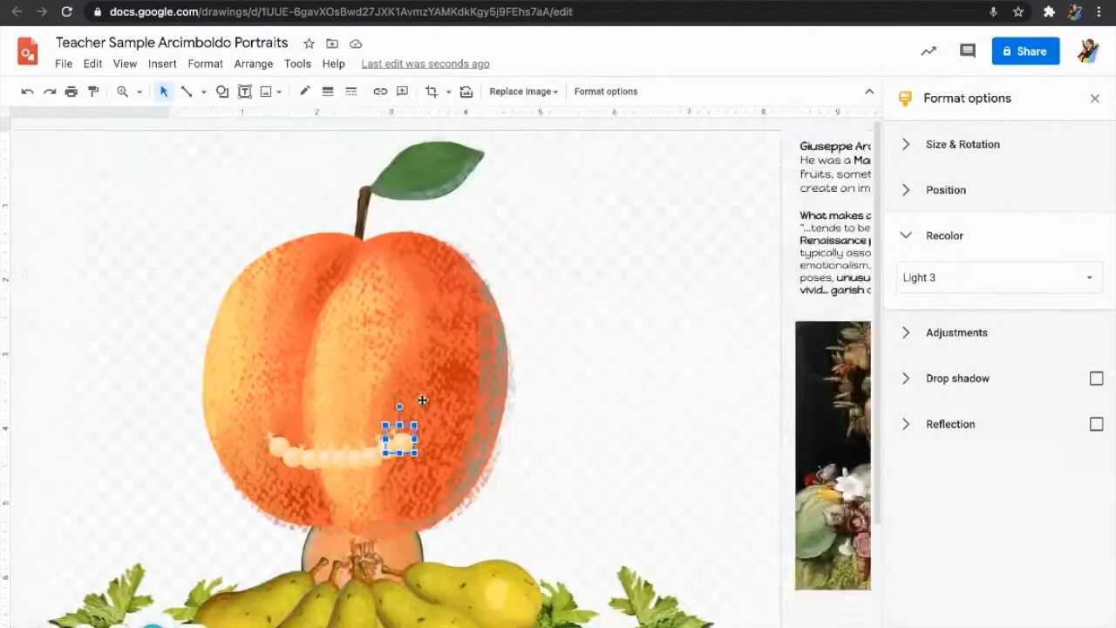
pyautogui.scroll(4, 615, 447)
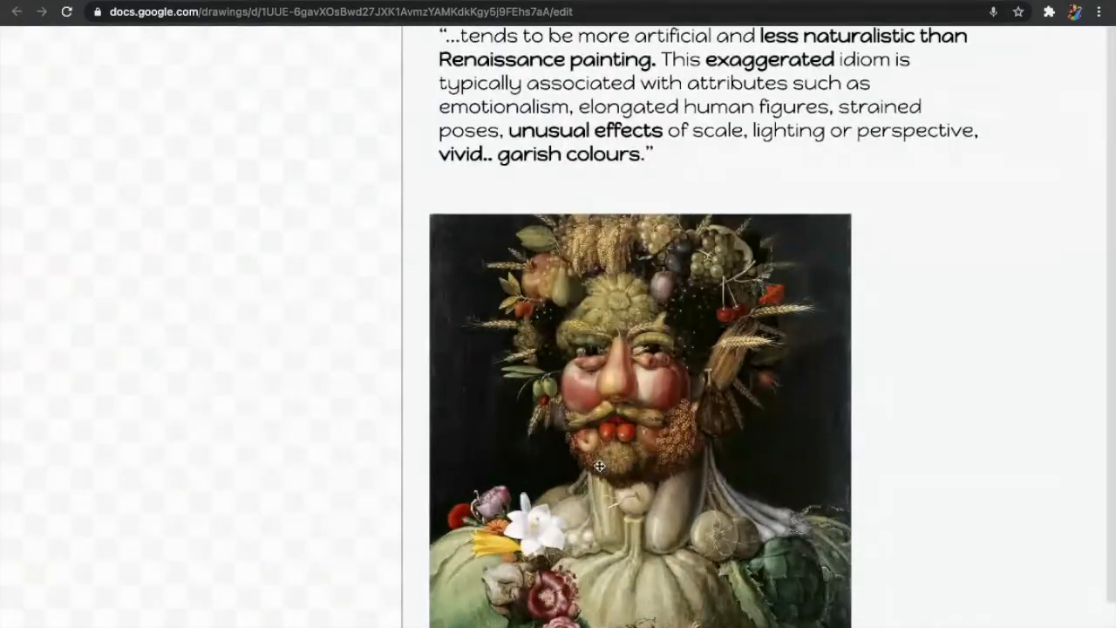
pyautogui.scroll(3, 615, 447)
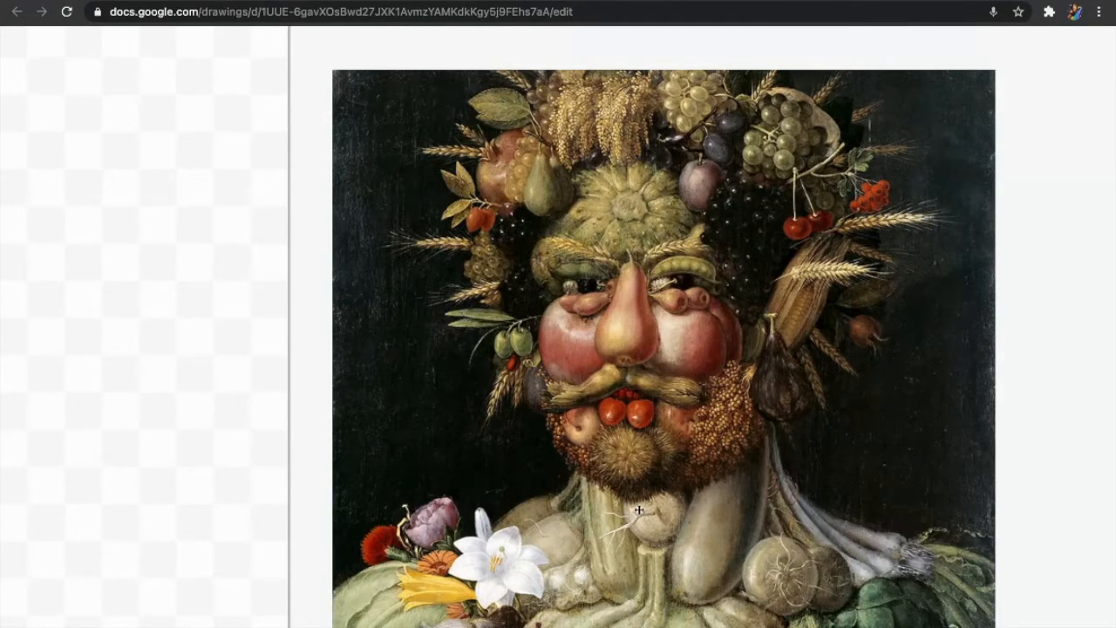
pyautogui.scroll(-5, 638, 510)
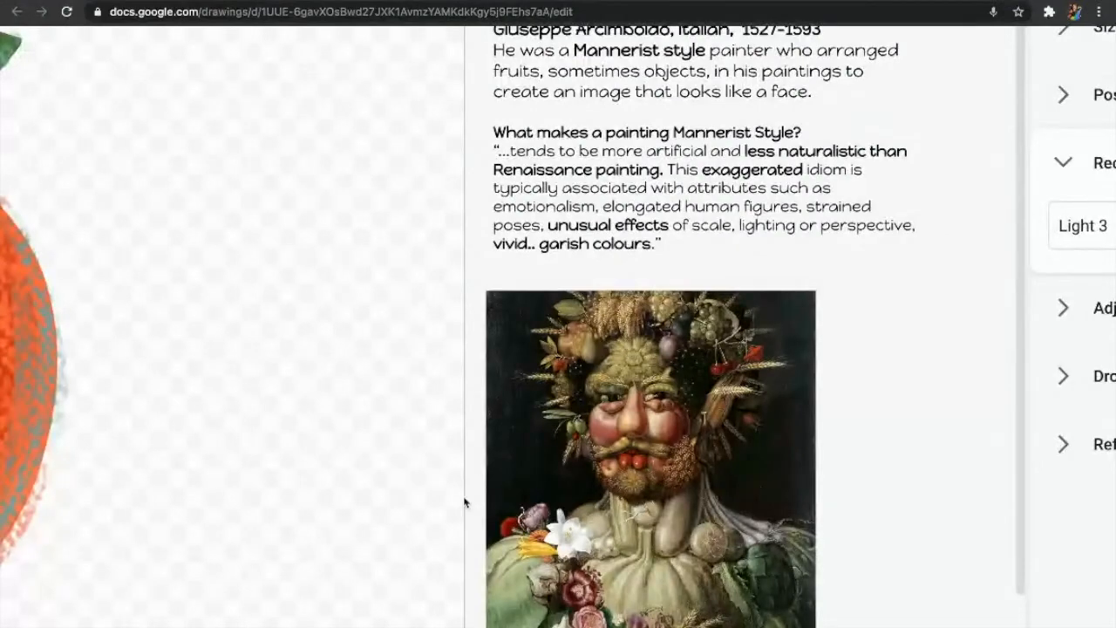
pyautogui.hscroll(-5, 465, 502)
pyautogui.hscroll(-4, 464, 502)
pyautogui.hscroll(-7, 538, 487)
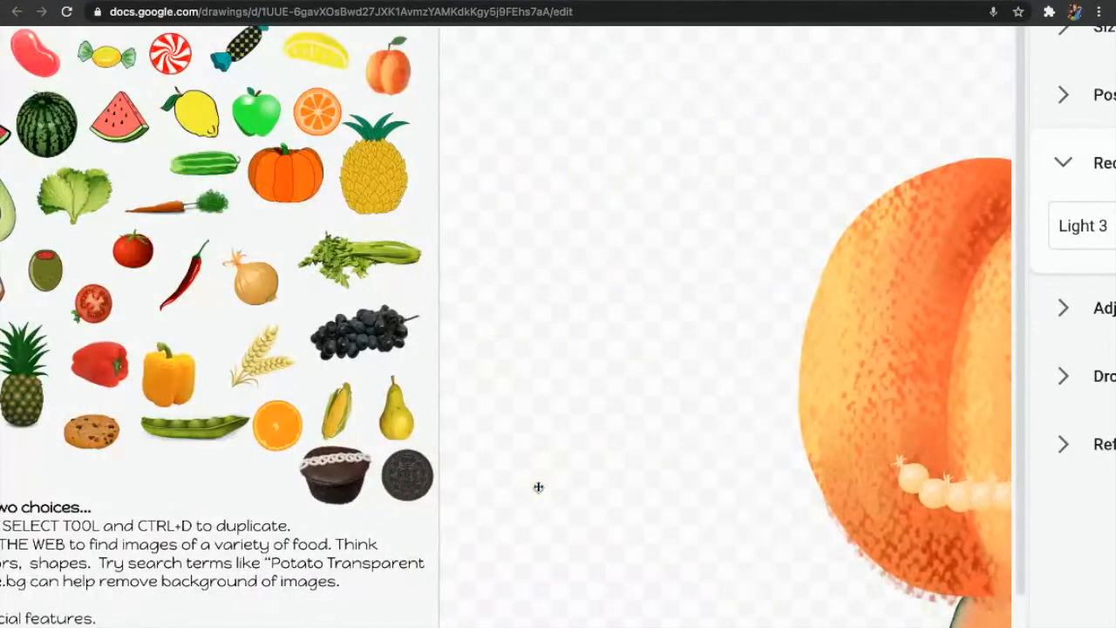
# - Duplicate the red chili pepper from the food collection and place the copy on the canvas beside the peach head
pyautogui.hscroll(-4, 322, 466)
pyautogui.scroll(2, 322, 465)
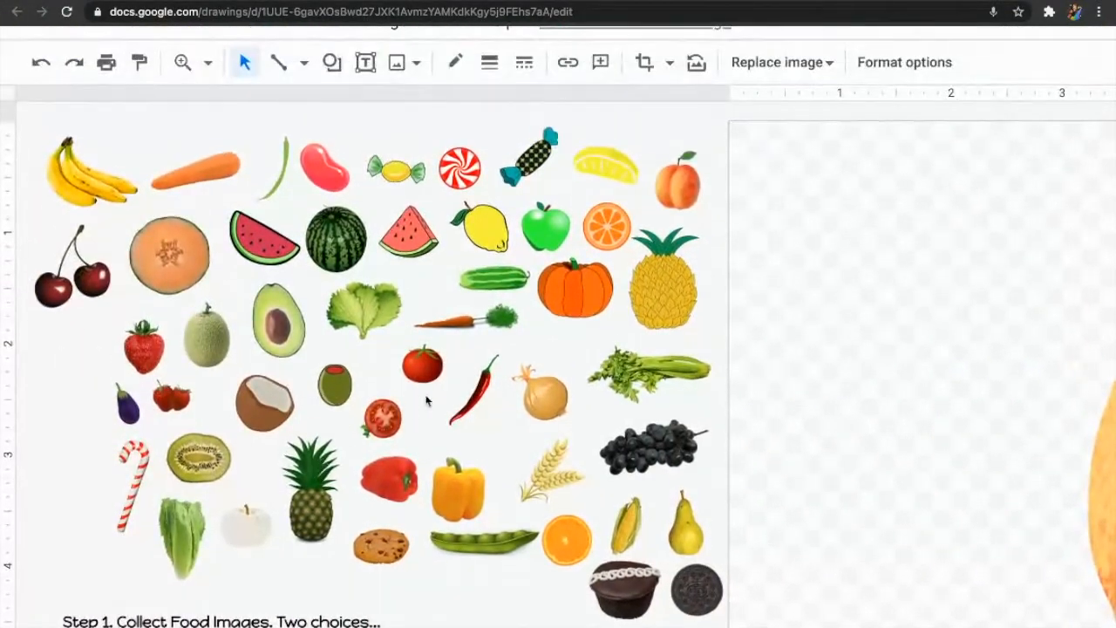
pyautogui.click(482, 395)
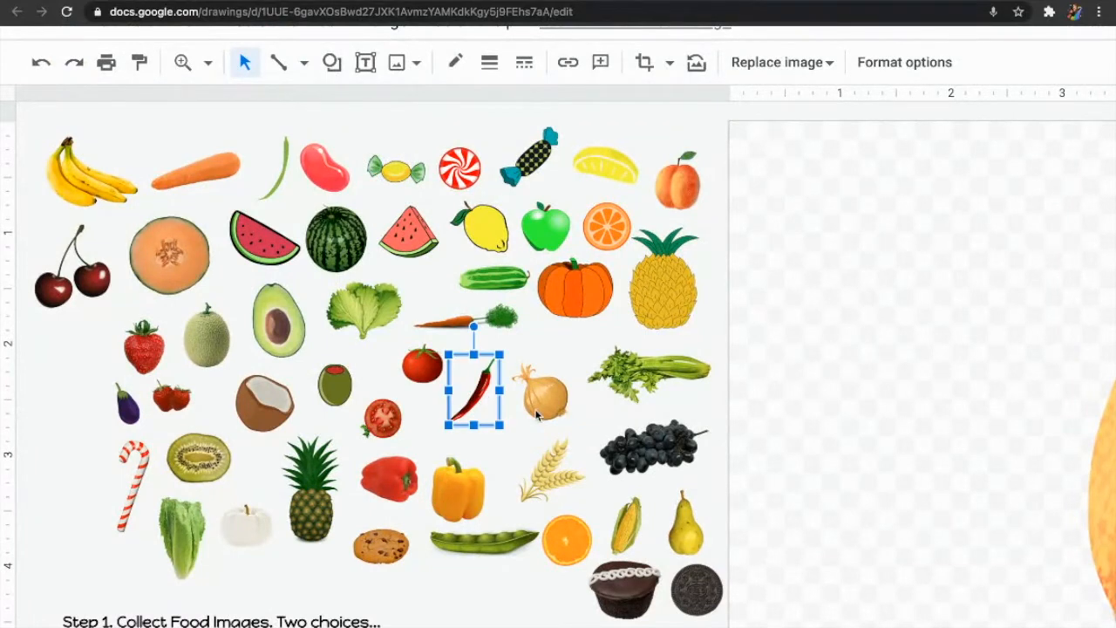
pyautogui.hotkey('ctrl', 'd')
pyautogui.moveTo(497, 409); pyautogui.dragTo(860, 441)
pyautogui.hscroll(10, 860, 441)
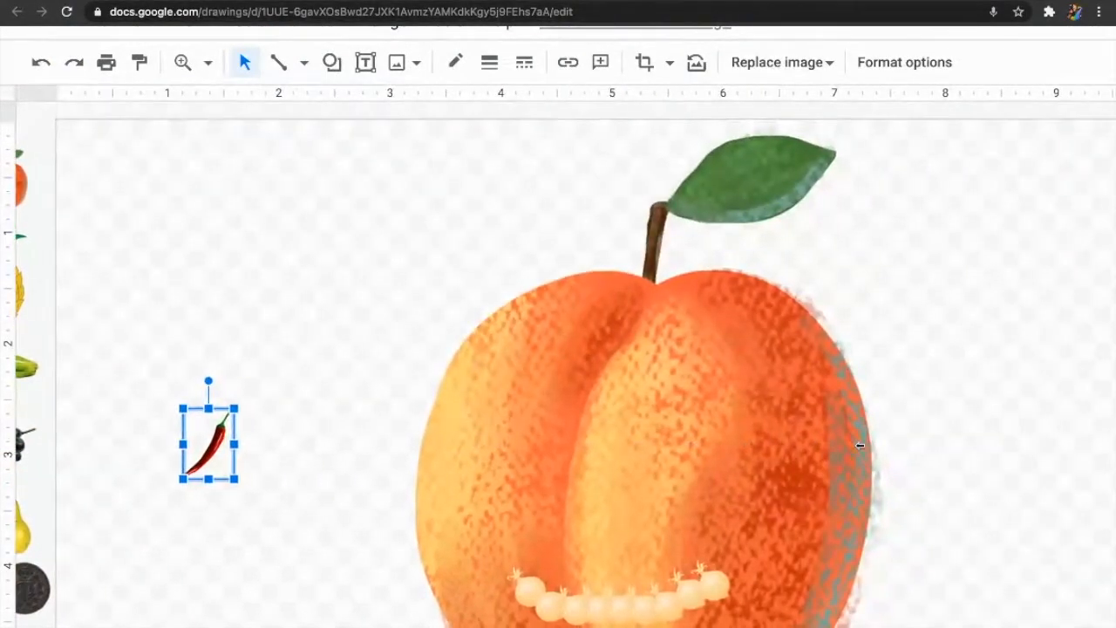
# - Enlarge and rotate the red chili until it lies nearly horizontal, and place it over the onion teeth as a lip
pyautogui.scroll(-1, 860, 445)
pyautogui.moveTo(206, 410); pyautogui.dragTo(545, 459)
pyautogui.moveTo(546, 391); pyautogui.dragTo(715, 467)
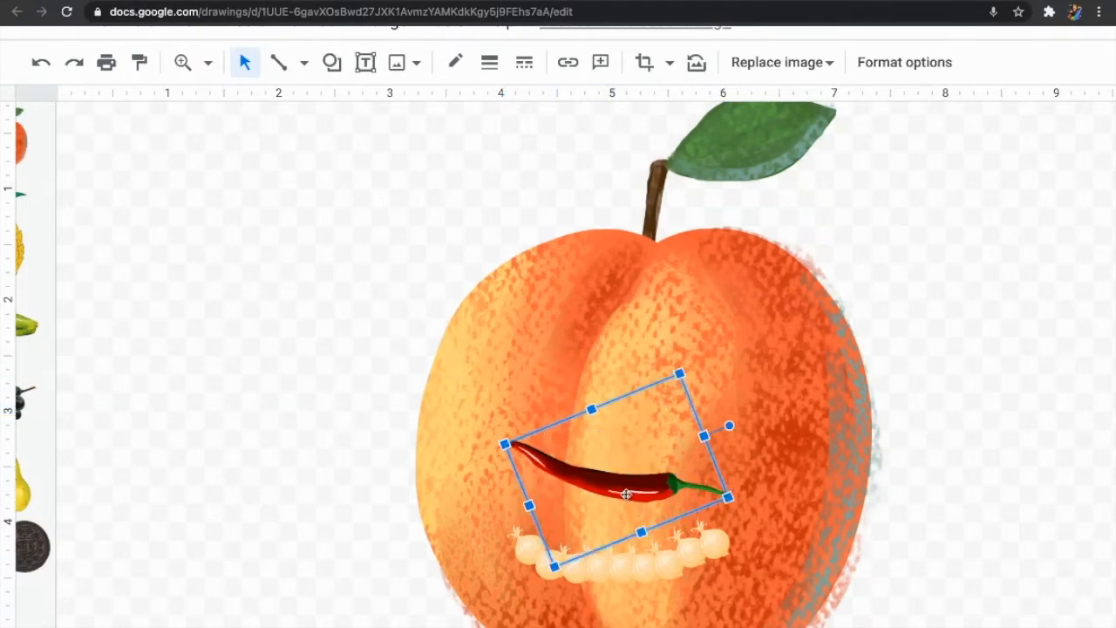
pyautogui.moveTo(729, 426); pyautogui.dragTo(722, 411)
pyautogui.moveTo(638, 495); pyautogui.dragTo(618, 588)
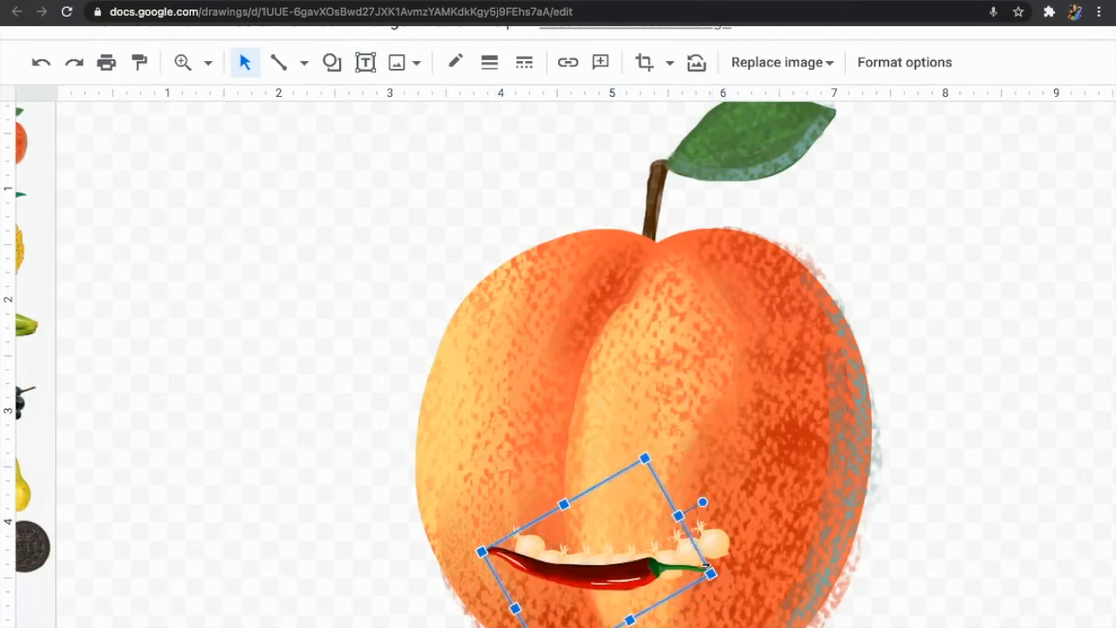
# - Stretch the chili to about 1.2 by 2.4 in and nudge it just below the onion teeth as the lower lip
pyautogui.moveTo(679, 515); pyautogui.dragTo(730, 508)
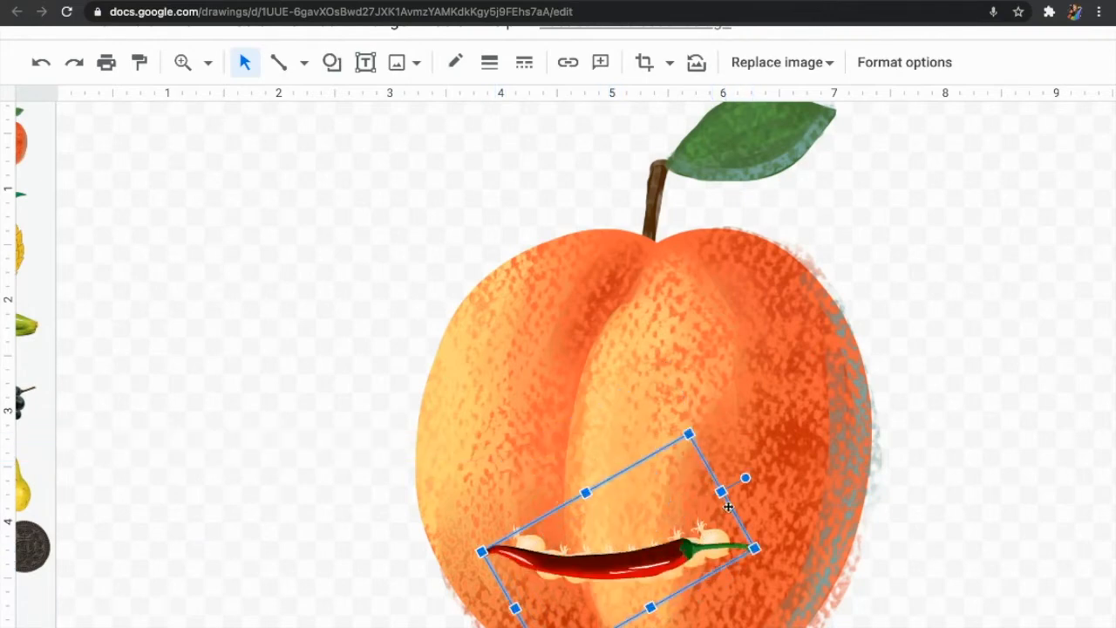
pyautogui.press('Down')
pyautogui.press('Right')
pyautogui.press('Right')
pyautogui.press('Down')
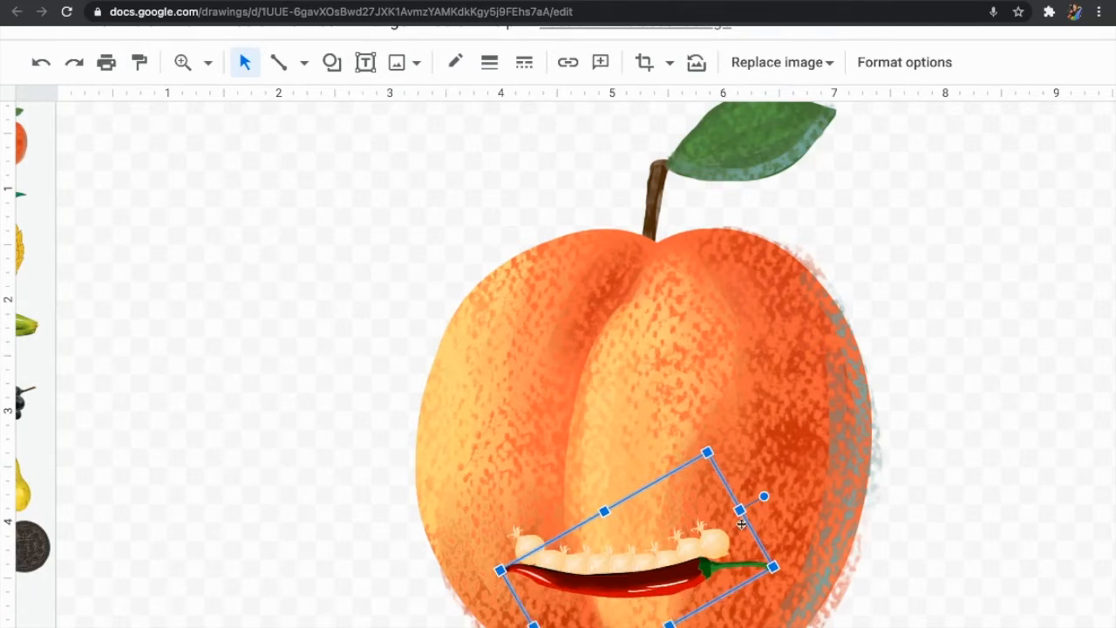
pyautogui.moveTo(746, 508); pyautogui.dragTo(773, 505)
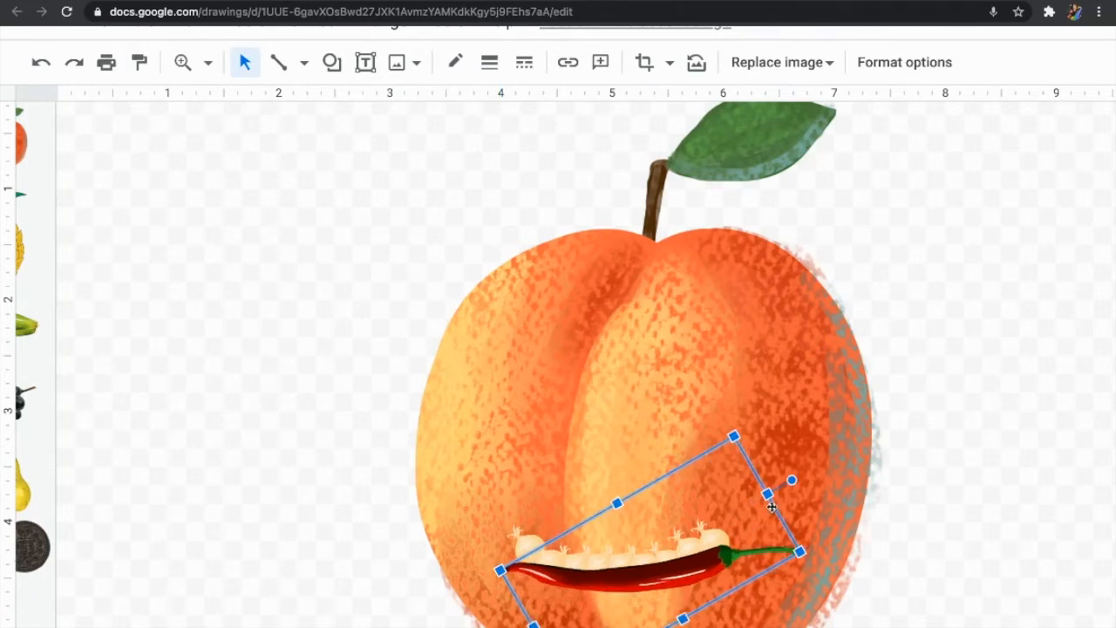
pyautogui.press('Down')
pyautogui.click(916, 526)
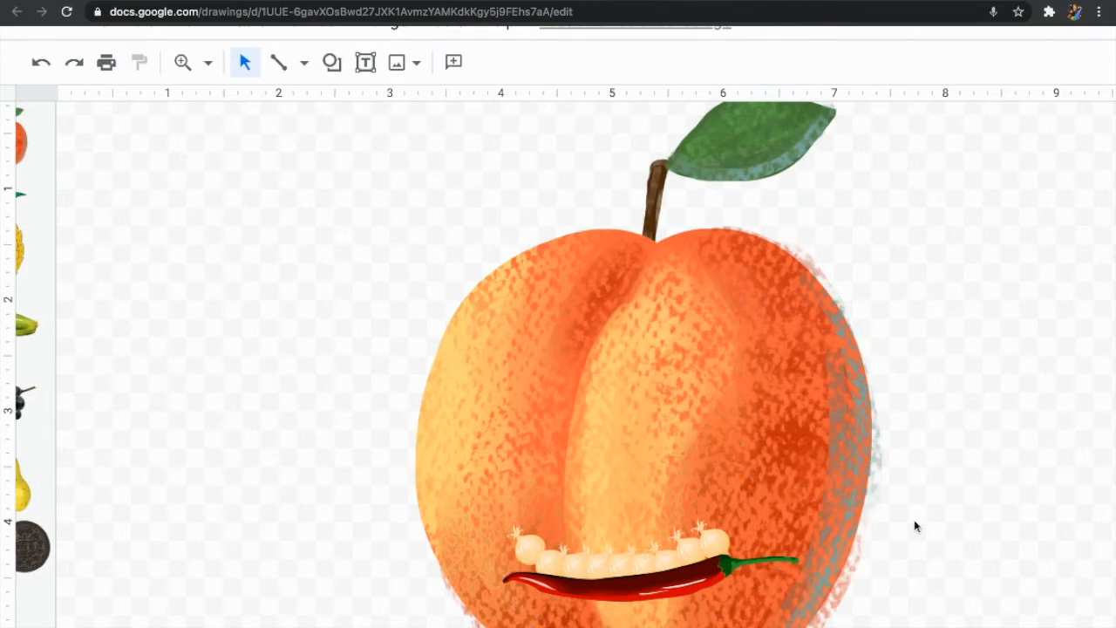
# - Duplicate the red chili in the food collection again and move the copy onto the blank canvas
pyautogui.hscroll(-10, 511, 467)
pyautogui.hscroll(-5, 512, 471)
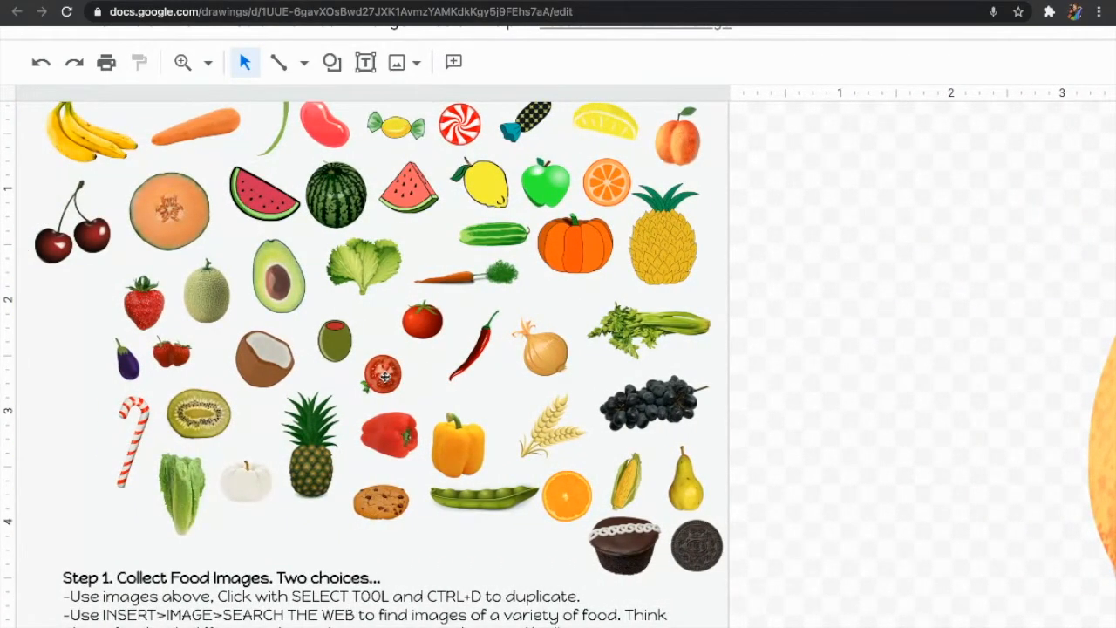
pyautogui.click(481, 351)
pyautogui.hotkey('ctrl', 'd')
pyautogui.moveTo(491, 381); pyautogui.dragTo(930, 393)
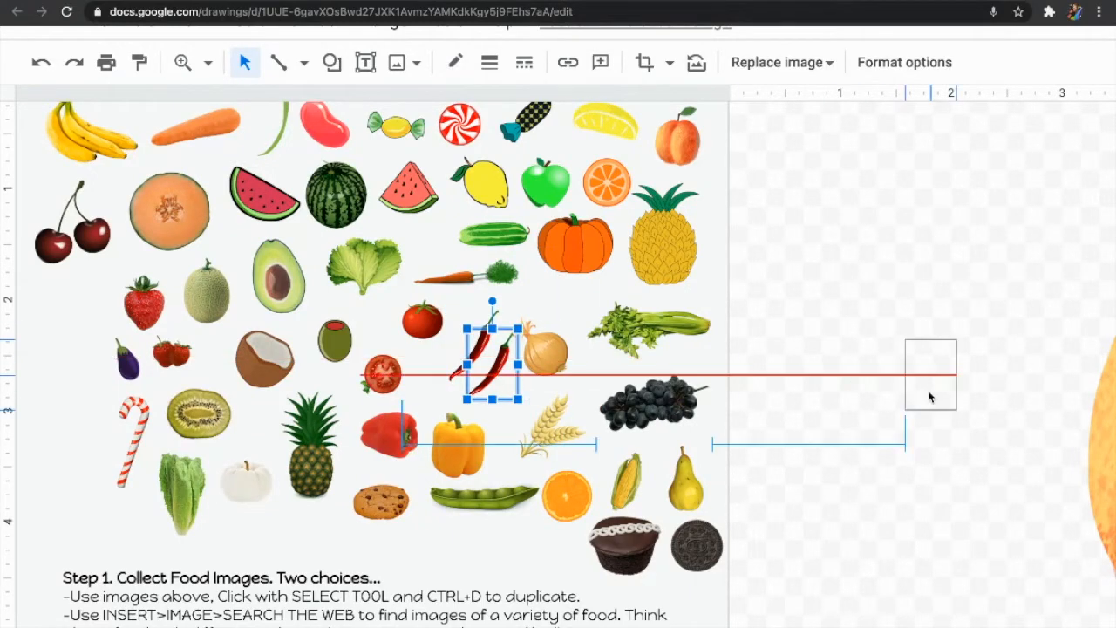
# - Enlarge and rotate the second chili over the right half of the teeth as an upper lip, and duplicate it
pyautogui.hscroll(15, 930, 393)
pyautogui.moveTo(321, 311); pyautogui.dragTo(262, 392)
pyautogui.moveTo(362, 389); pyautogui.dragTo(426, 405)
pyautogui.moveTo(347, 343); pyautogui.dragTo(344, 300)
pyautogui.moveTo(260, 389); pyautogui.dragTo(273, 419)
pyautogui.moveTo(343, 352); pyautogui.dragTo(754, 554)
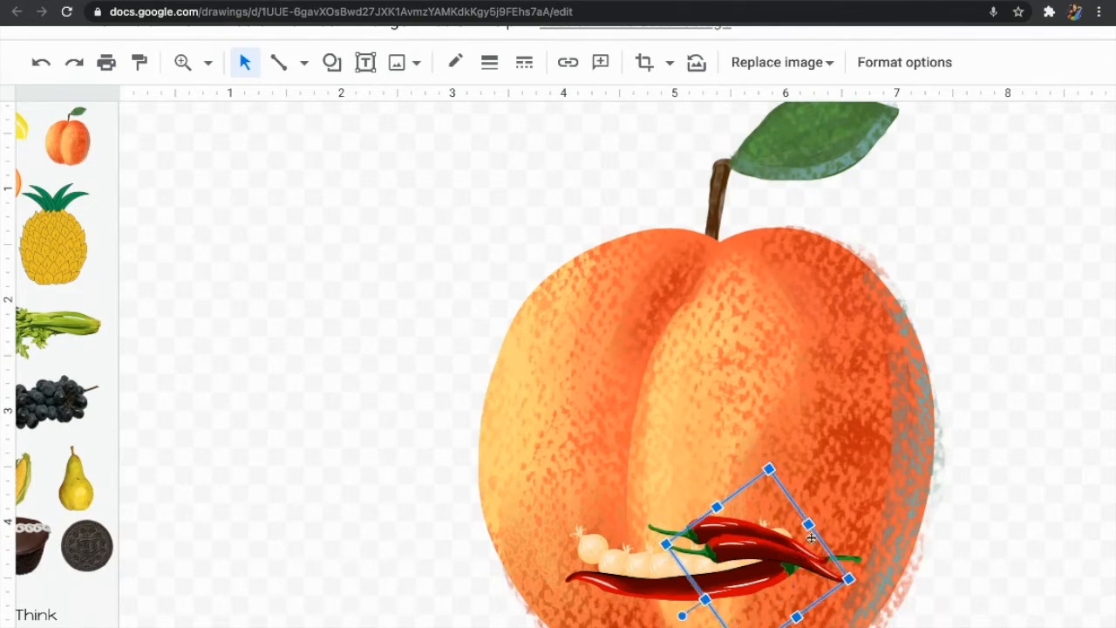
# - Flip the duplicated chili horizontally and move it over the left half of the teeth to mirror the upper lip
pyautogui.click(914, 62)
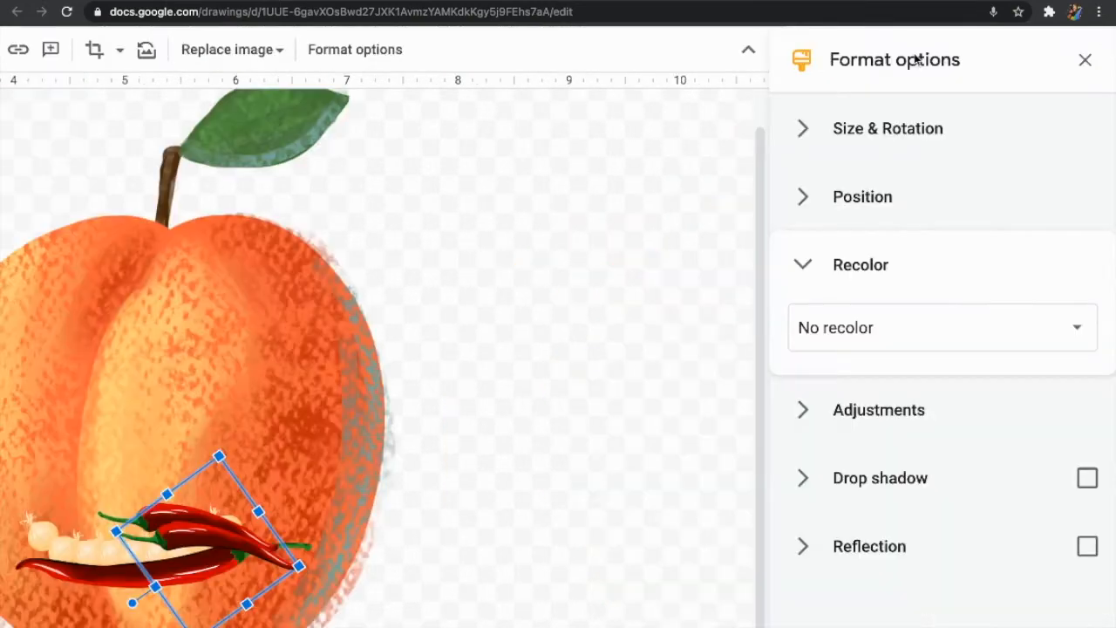
pyautogui.click(867, 146)
pyautogui.click(977, 524)
pyautogui.hscroll(-5, 690, 496)
pyautogui.moveTo(584, 535); pyautogui.dragTo(513, 538)
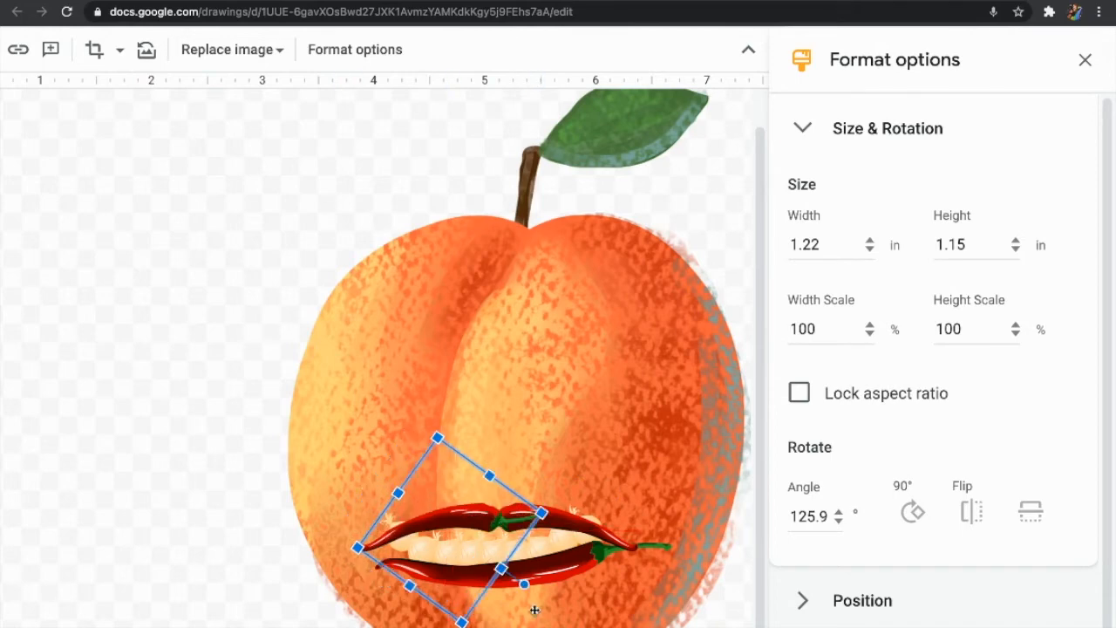
# - Resize the left upper-lip chili to 1.29 by 1.22 in and rotate it to 138.4°
pyautogui.moveTo(524, 584); pyautogui.dragTo(518, 577)
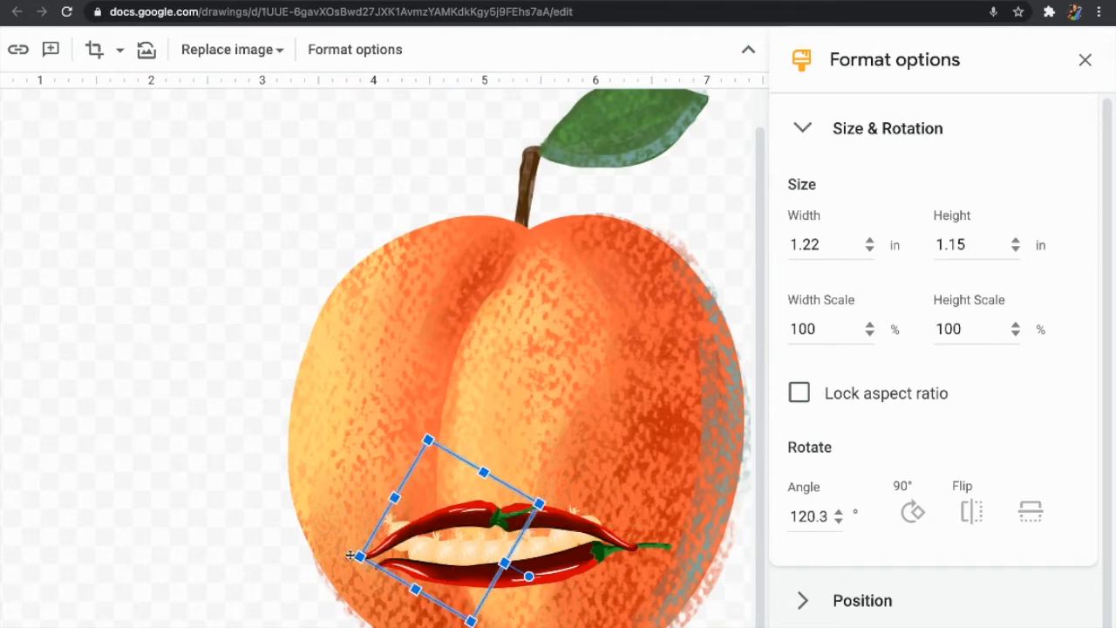
pyautogui.moveTo(360, 556); pyautogui.dragTo(379, 561)
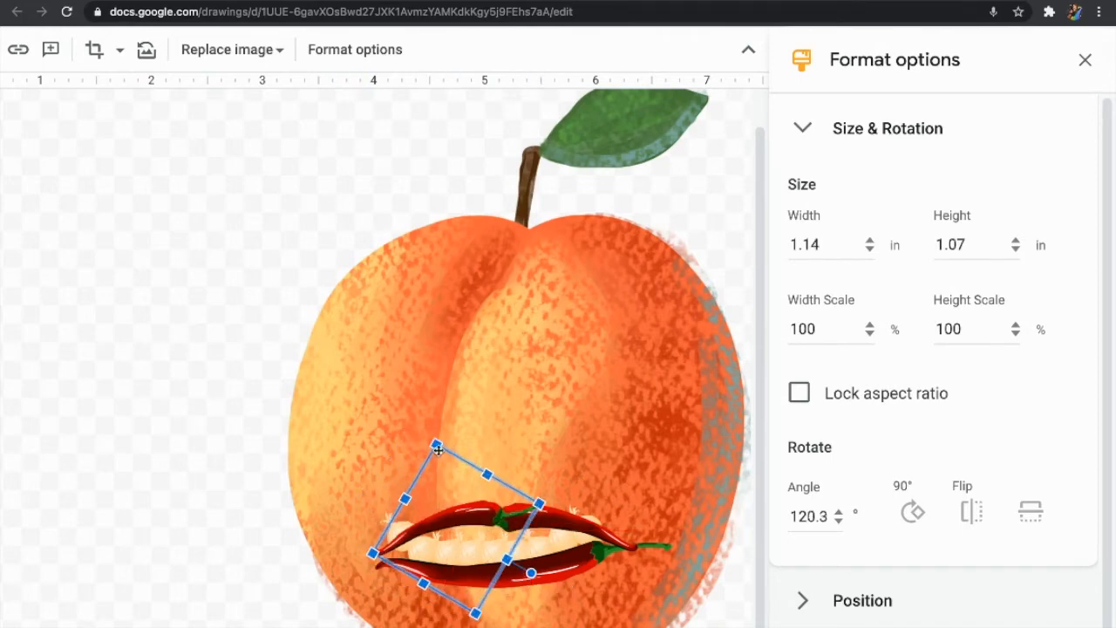
pyautogui.moveTo(436, 445); pyautogui.dragTo(431, 422)
pyautogui.moveTo(483, 497); pyautogui.dragTo(490, 522)
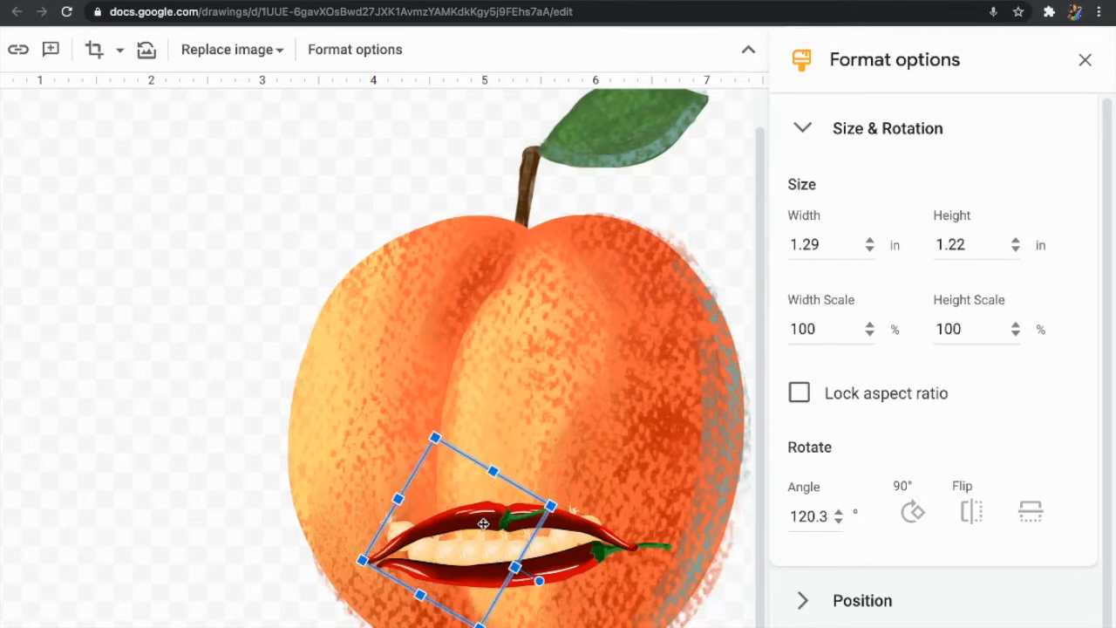
pyautogui.moveTo(539, 580); pyautogui.dragTo(522, 608)
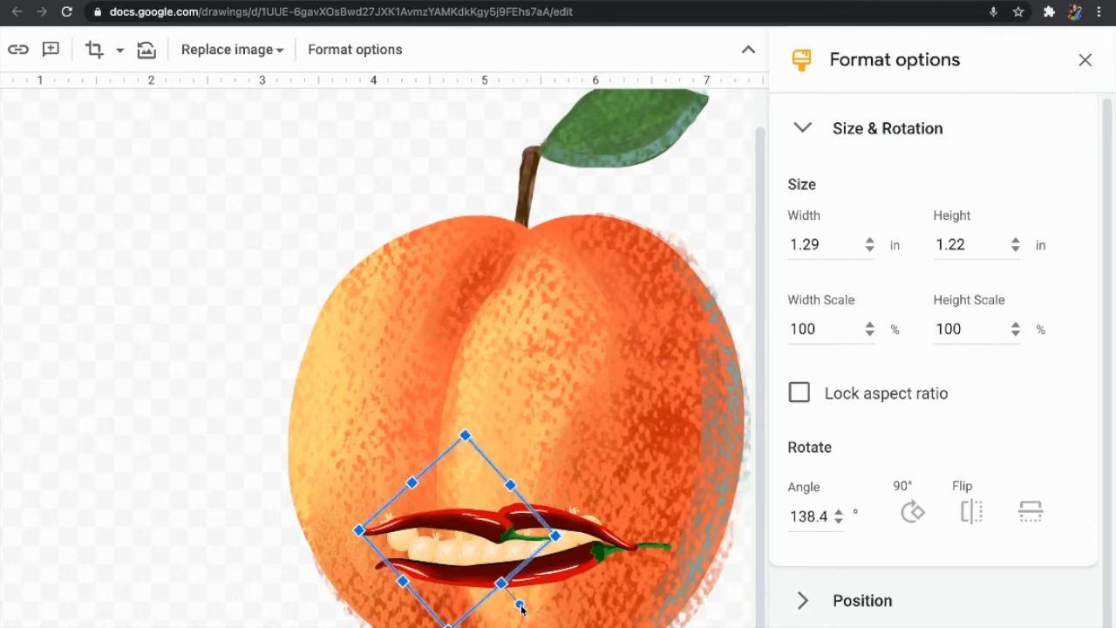
# - Lift the left upper-lip chili clear to reach the leftmost onion, and set the chili back over the teeth
pyautogui.click(327, 432)
pyautogui.click(405, 557)
pyautogui.moveTo(437, 522); pyautogui.dragTo(435, 497)
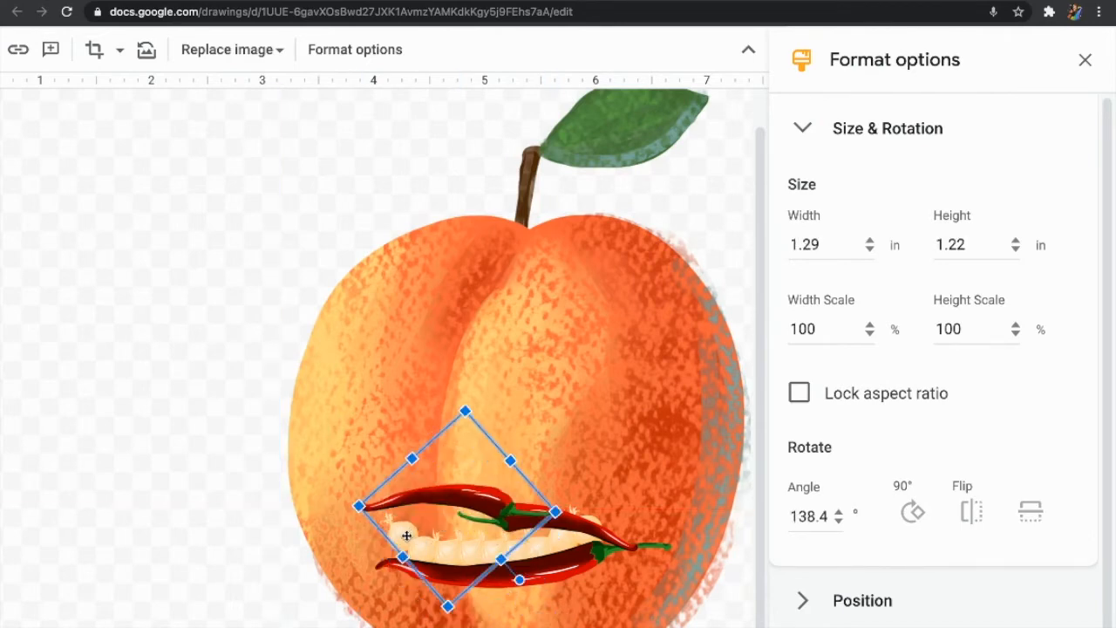
pyautogui.click(397, 542)
pyautogui.click(392, 549)
pyautogui.click(399, 547)
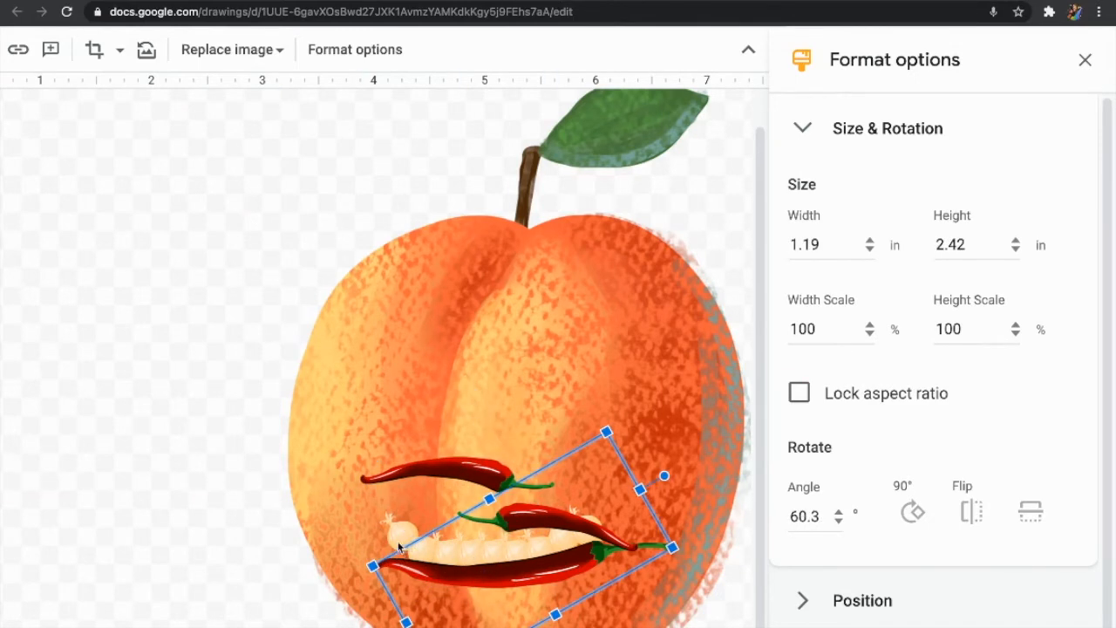
pyautogui.press('Escape')
pyautogui.moveTo(484, 473); pyautogui.dragTo(484, 527)
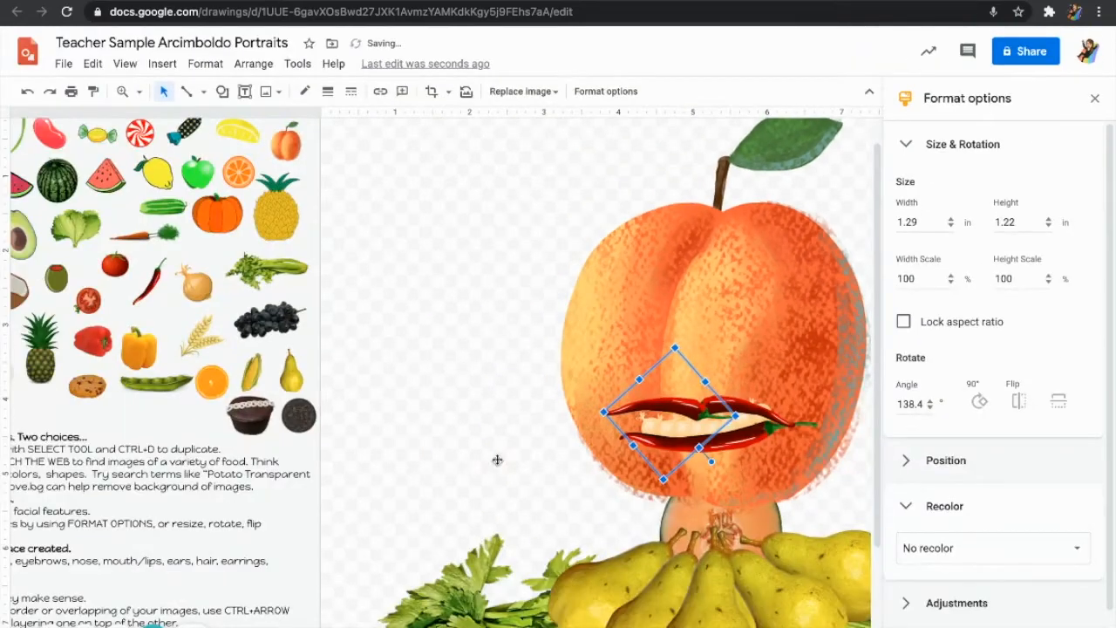
pyautogui.click(397, 417)
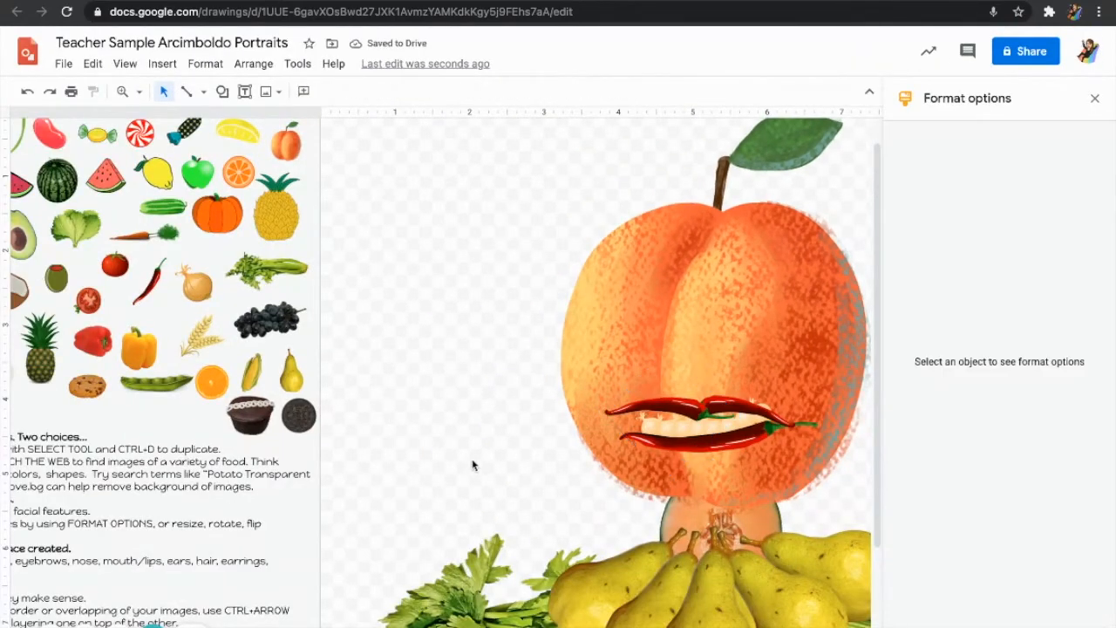
# - Duplicate the pear, enlarge the copy to 0.75 by 1.24 in and center it above the mouth as the nose
pyautogui.hscroll(-3, 170, 389)
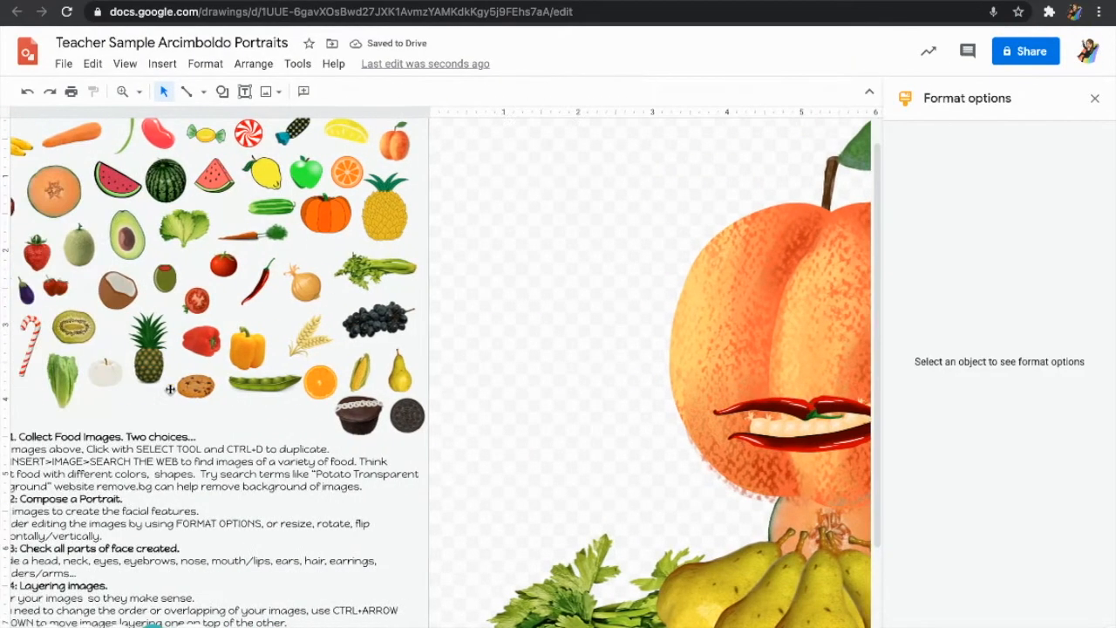
pyautogui.click(406, 386)
pyautogui.moveTo(423, 394); pyautogui.dragTo(823, 361)
pyautogui.hscroll(6, 820, 359)
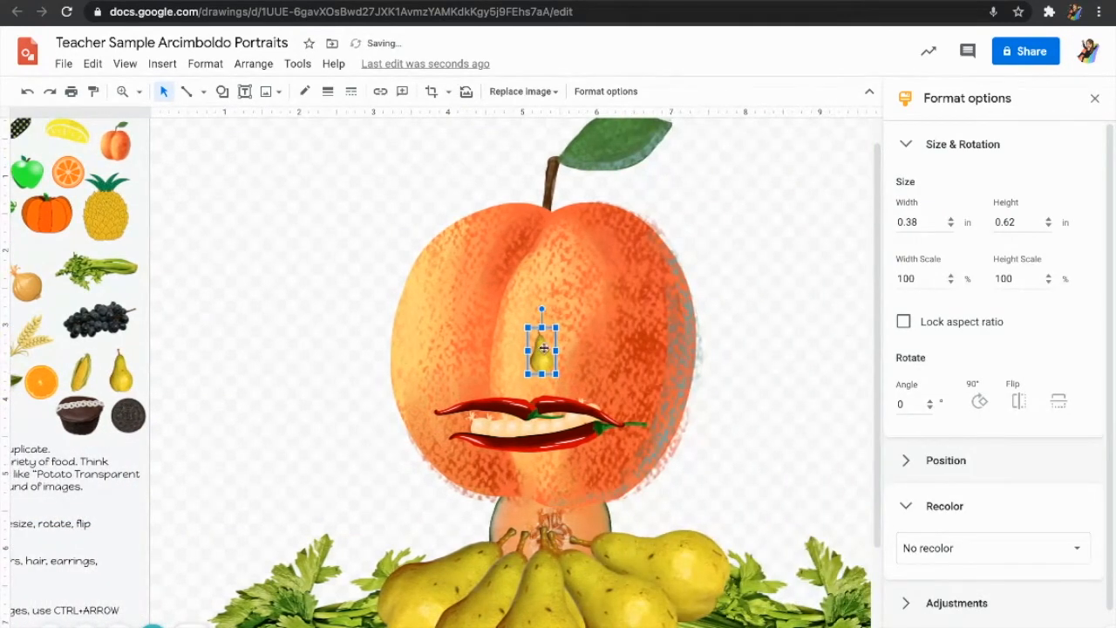
pyautogui.moveTo(557, 327); pyautogui.dragTo(583, 282)
pyautogui.moveTo(551, 362); pyautogui.dragTo(526, 382)
# - Recolor the pear nose with the Dark 4 preset
pyautogui.click(942, 461)
pyautogui.click(944, 460)
pyautogui.click(944, 514)
pyautogui.click(910, 510)
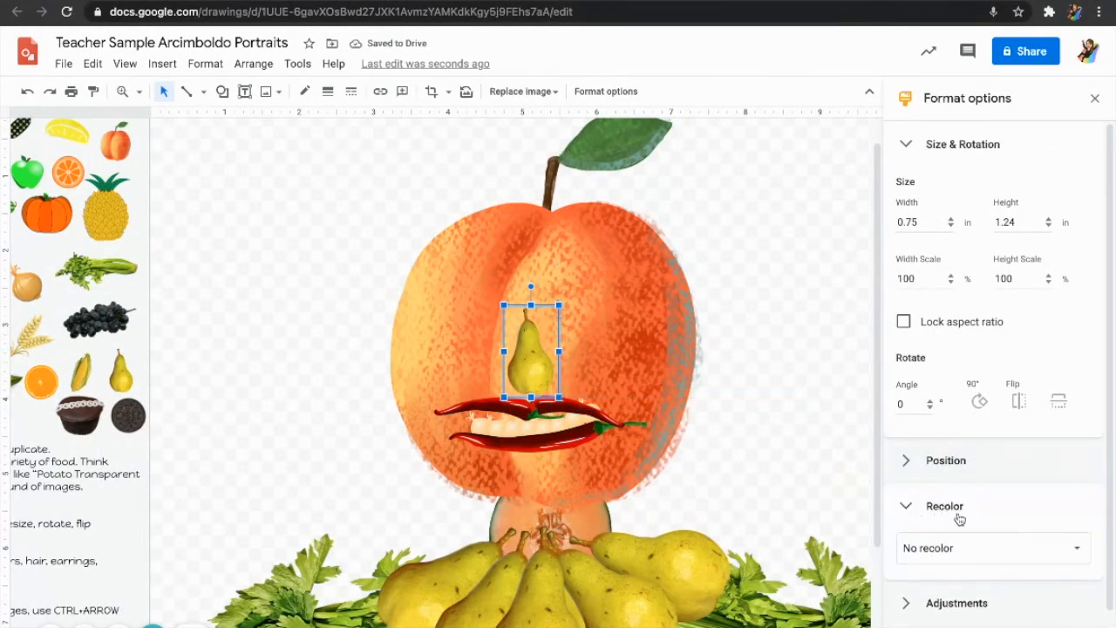
pyautogui.click(953, 547)
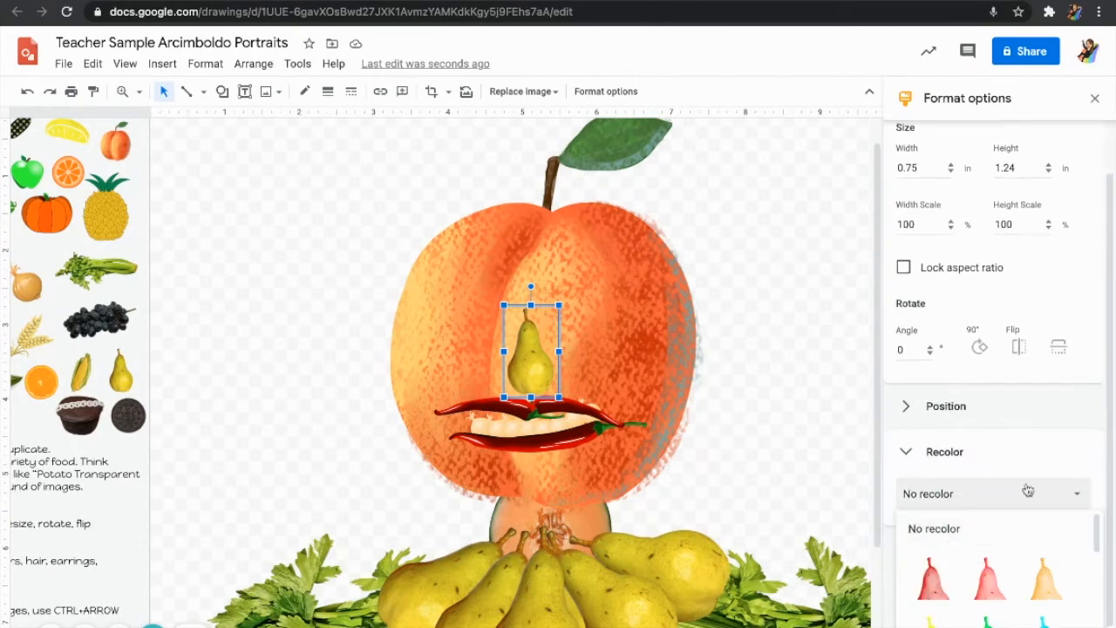
pyautogui.scroll(-1, 833, 480)
pyautogui.scroll(-1, 833, 479)
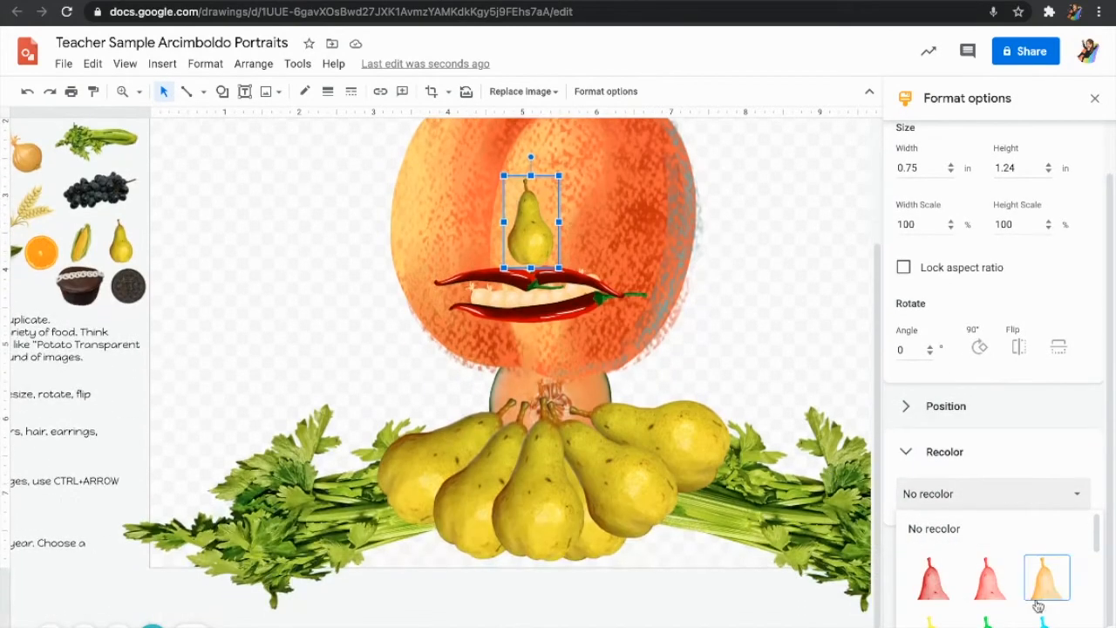
pyautogui.scroll(-3, 1042, 584)
pyautogui.scroll(1, 1038, 606)
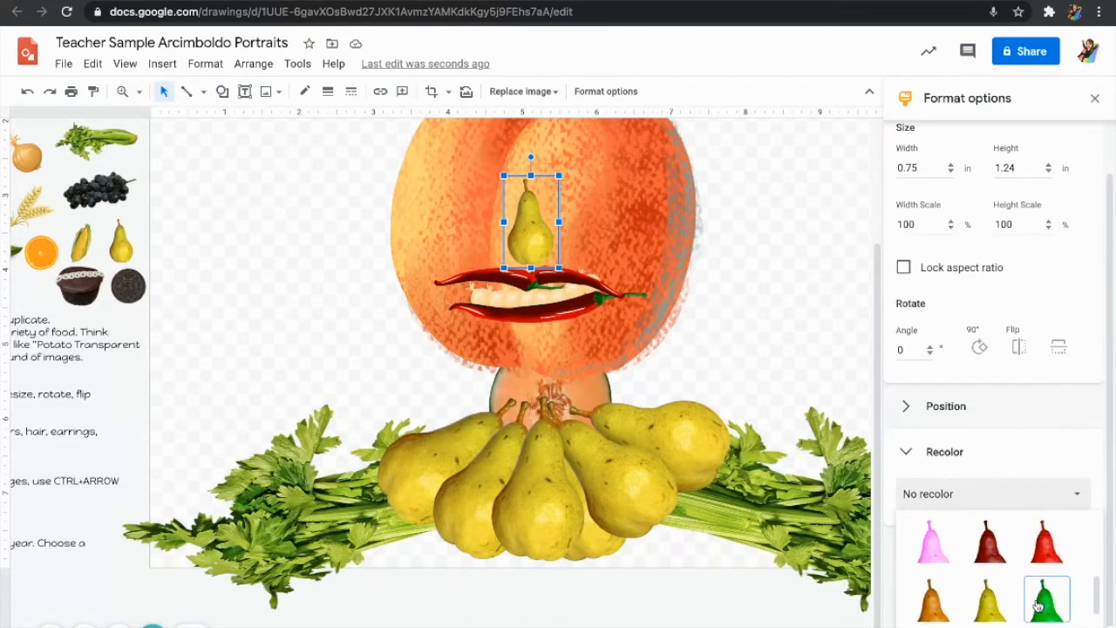
pyautogui.click(992, 609)
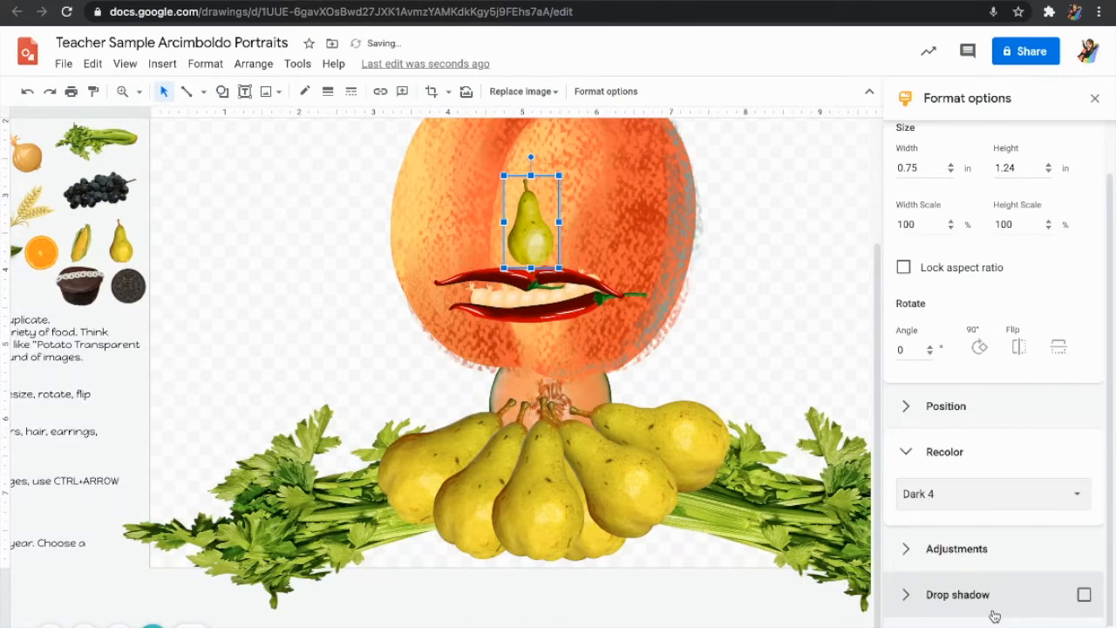
pyautogui.click(772, 348)
# - Check the Step 3 list of required face parts and look through the food collection for images suited to eyes
pyautogui.hscroll(-5, 310, 296)
pyautogui.scroll(2, 310, 297)
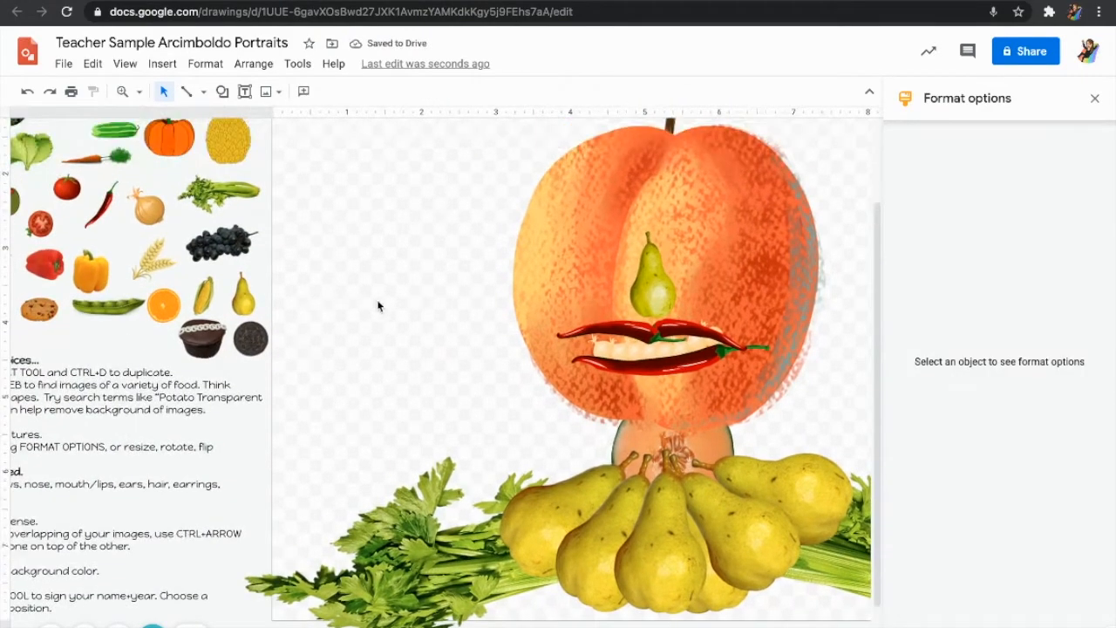
pyautogui.hscroll(-3, 383, 312)
pyautogui.scroll(1, 384, 311)
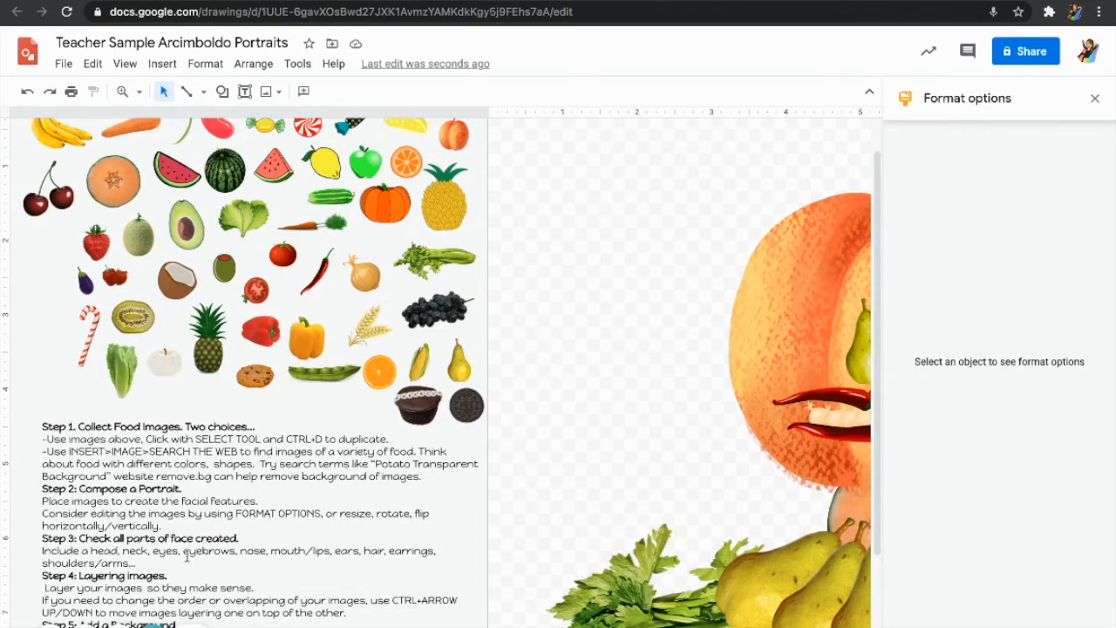
pyautogui.click(120, 549)
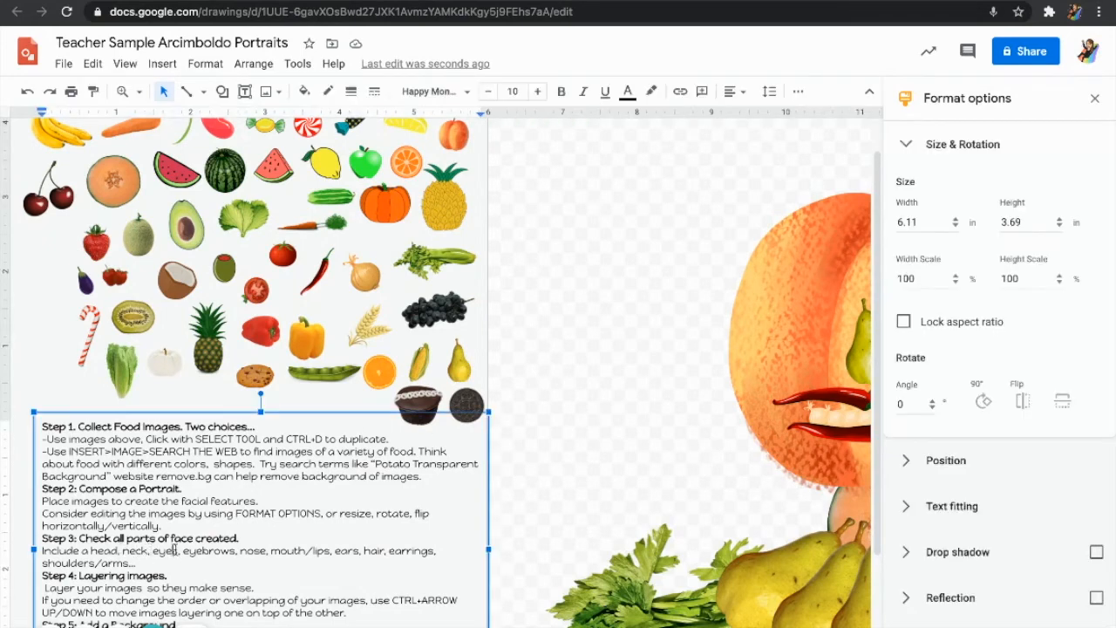
pyautogui.scroll(1, 220, 361)
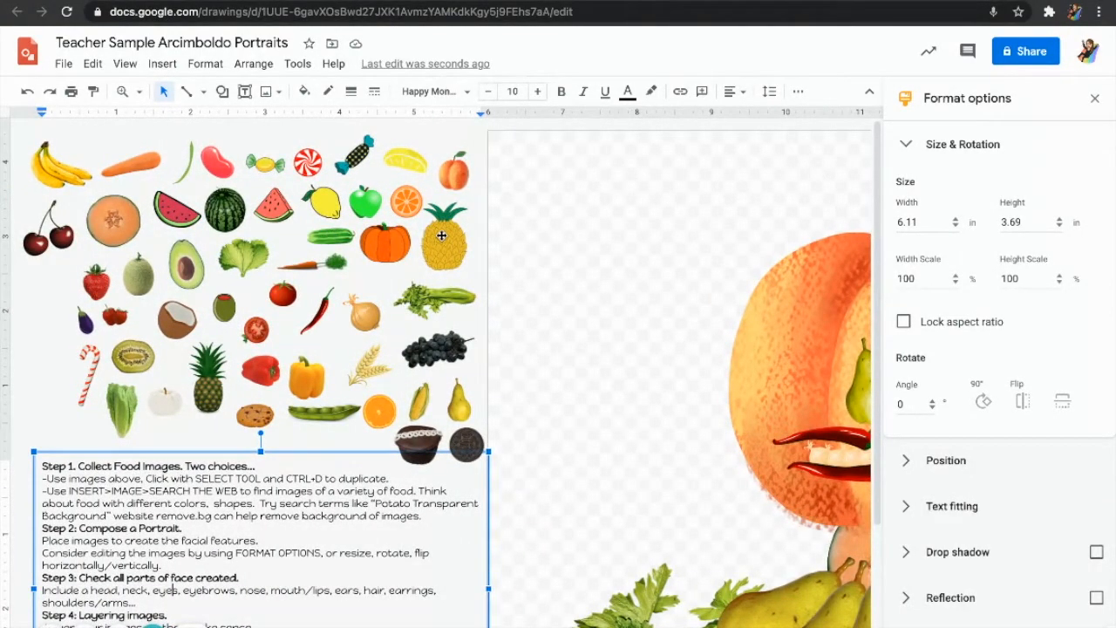
pyautogui.click(197, 274)
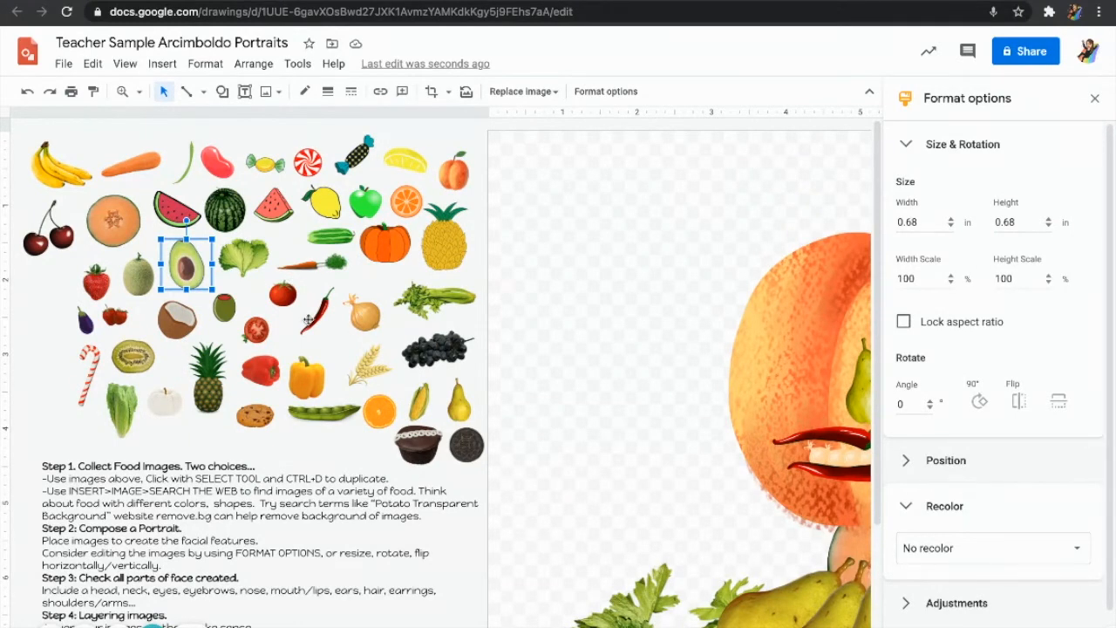
# - Duplicate the halved coconut in the food collection and move the copy onto the canvas beside the peach head
pyautogui.click(180, 324)
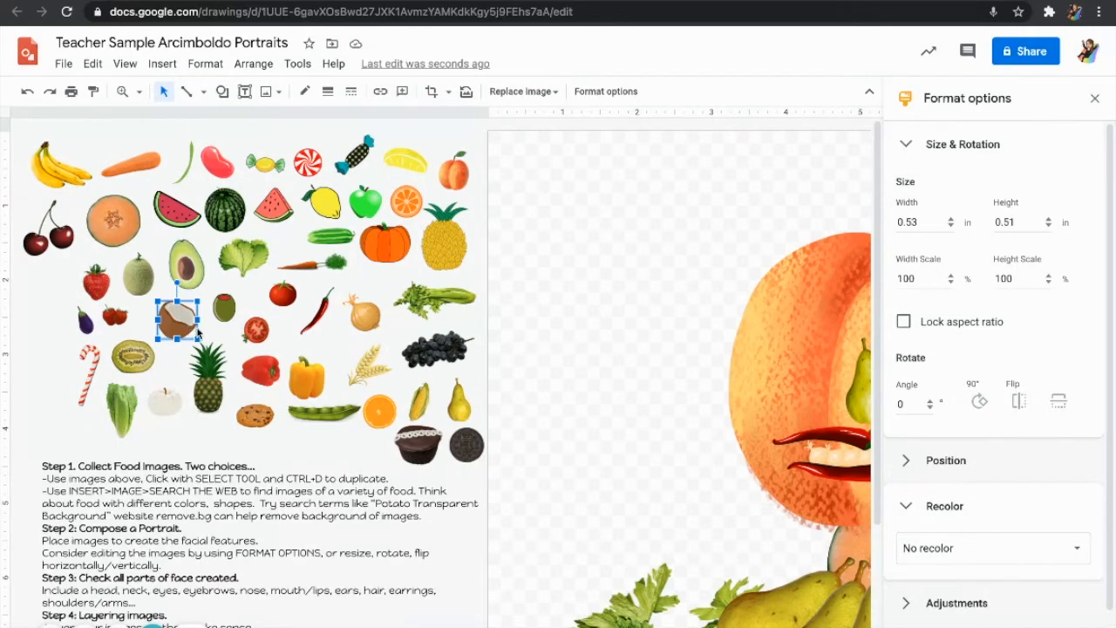
pyautogui.hotkey('ctrl', 'd')
pyautogui.moveTo(199, 336); pyautogui.dragTo(722, 307)
# - Enlarge the coconut to 1.29 by 1.25 in, rotate it to 143.7°, and place matching copies on both sides of the nose as eyes
pyautogui.hscroll(2, 724, 299)
pyautogui.hscroll(4, 723, 299)
pyautogui.moveTo(431, 319); pyautogui.dragTo(600, 358)
pyautogui.moveTo(520, 349); pyautogui.dragTo(688, 359)
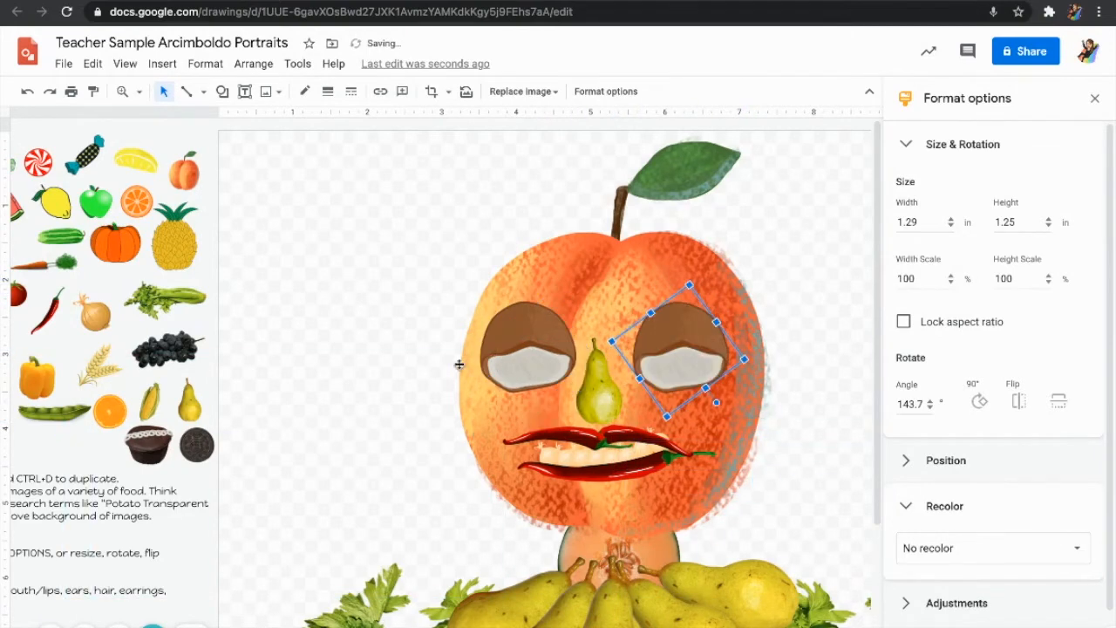
# - Duplicate the dark sandwich cookie in the food collection and place one copy on the white of each coconut eye as a pupil
pyautogui.click(358, 360)
pyautogui.hscroll(-5, 354, 382)
pyautogui.click(337, 447)
pyautogui.click(297, 449)
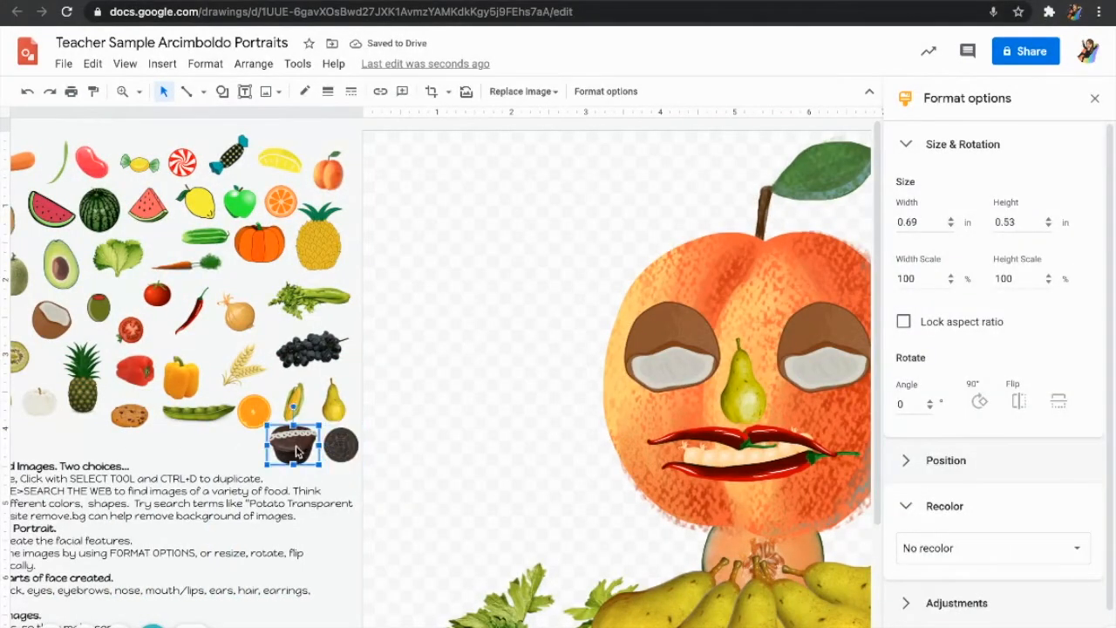
pyautogui.click(347, 454)
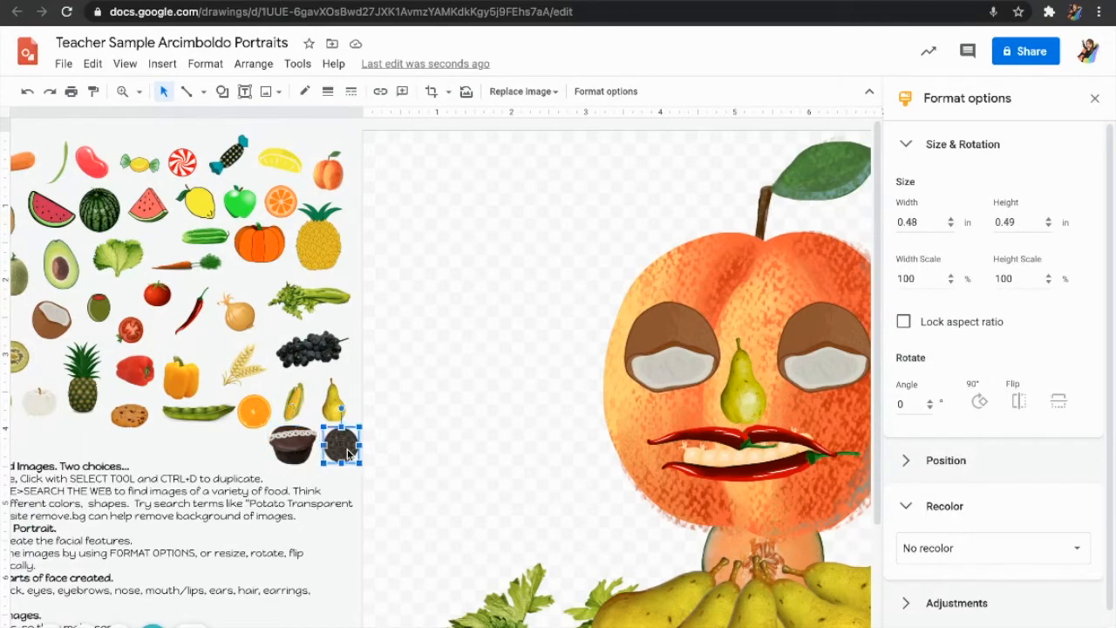
pyautogui.hotkey('ctrl', 'd')
pyautogui.moveTo(362, 461); pyautogui.dragTo(817, 371)
pyautogui.hotkey('ctrl', 'd')
pyautogui.click(792, 305)
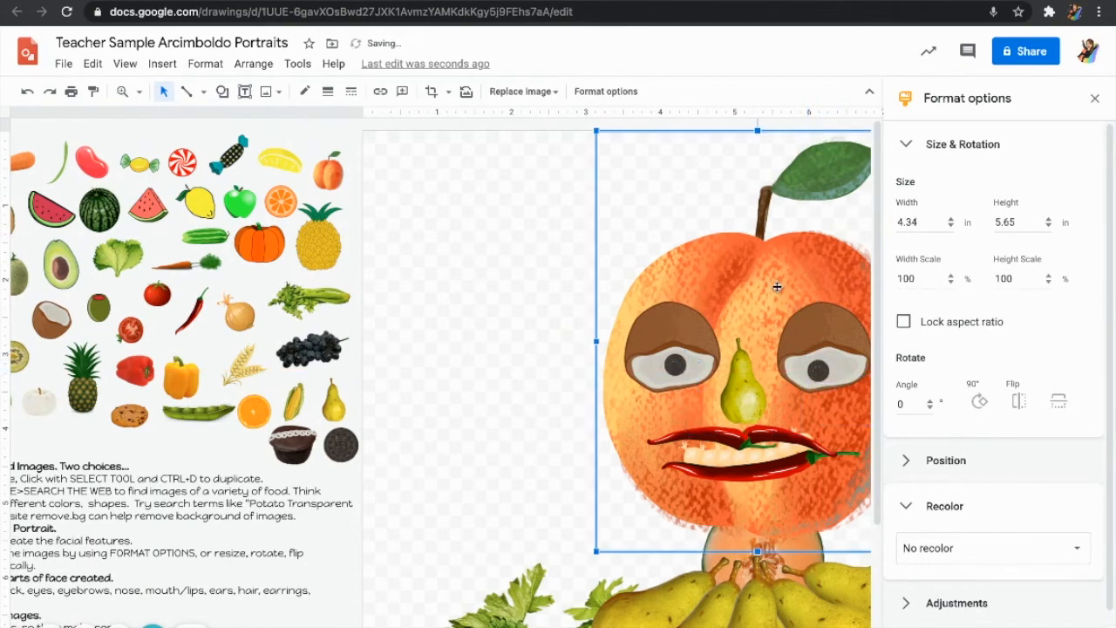
# - Duplicate the black grapes in the food collection and place a copy above each coconut eye as eyebrows
pyautogui.click(439, 314)
pyautogui.hscroll(-3, 248, 316)
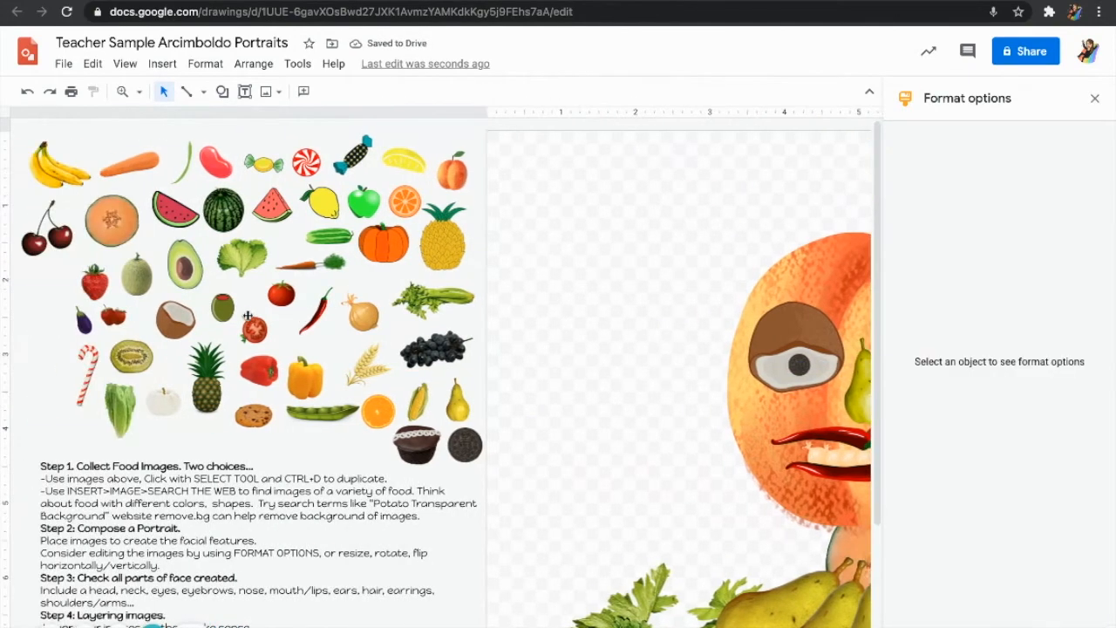
pyautogui.click(432, 351)
pyautogui.moveTo(481, 371); pyautogui.dragTo(797, 303)
pyautogui.hscroll(5, 803, 297)
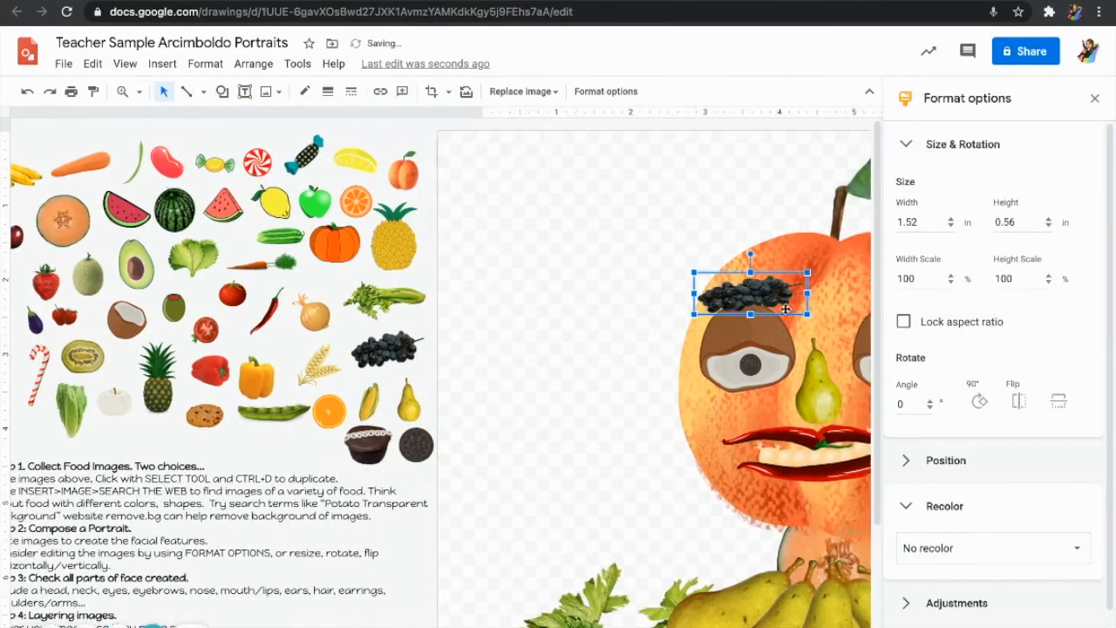
pyautogui.moveTo(566, 313); pyautogui.dragTo(704, 303)
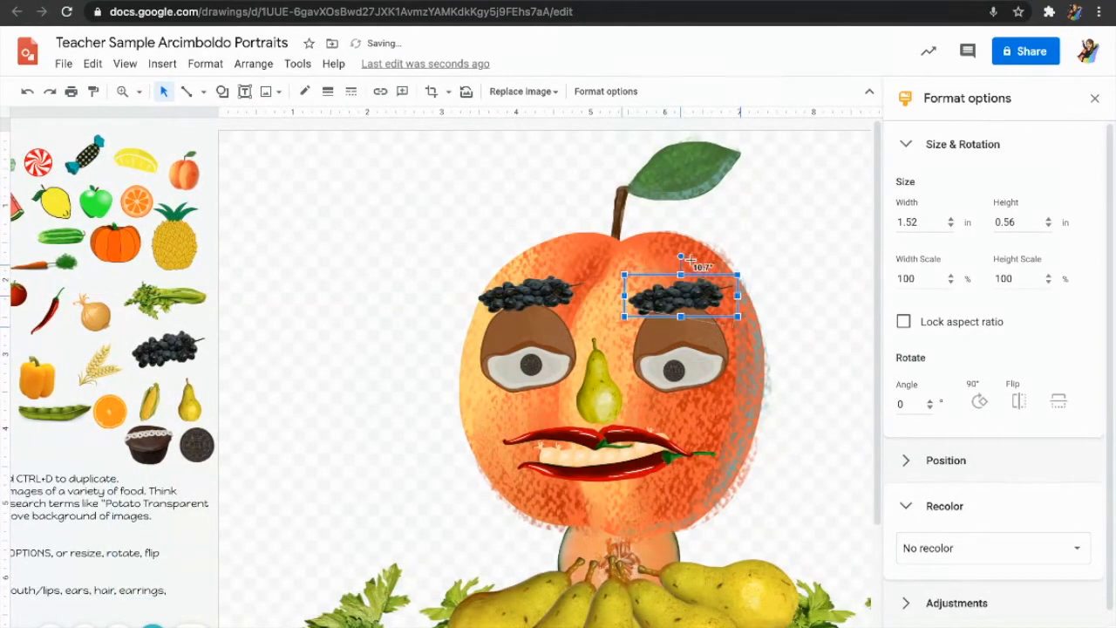
# - Tilt the grape eyebrows in opposite directions, rotating the one above the left-hand eye to 345.4°
pyautogui.click(558, 286)
pyautogui.click(530, 252)
pyautogui.click(532, 285)
pyautogui.moveTo(530, 253); pyautogui.dragTo(521, 256)
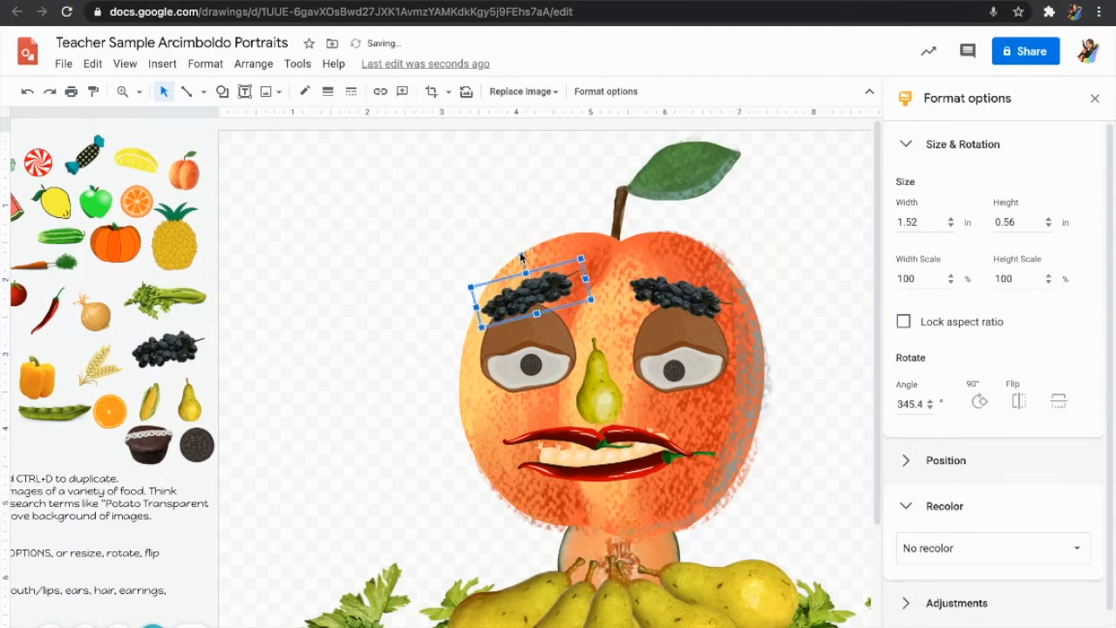
pyautogui.click(396, 307)
# - Replace the word "earrings" with "accessories" in the Step 3 list of face parts
pyautogui.hscroll(-3, 326, 361)
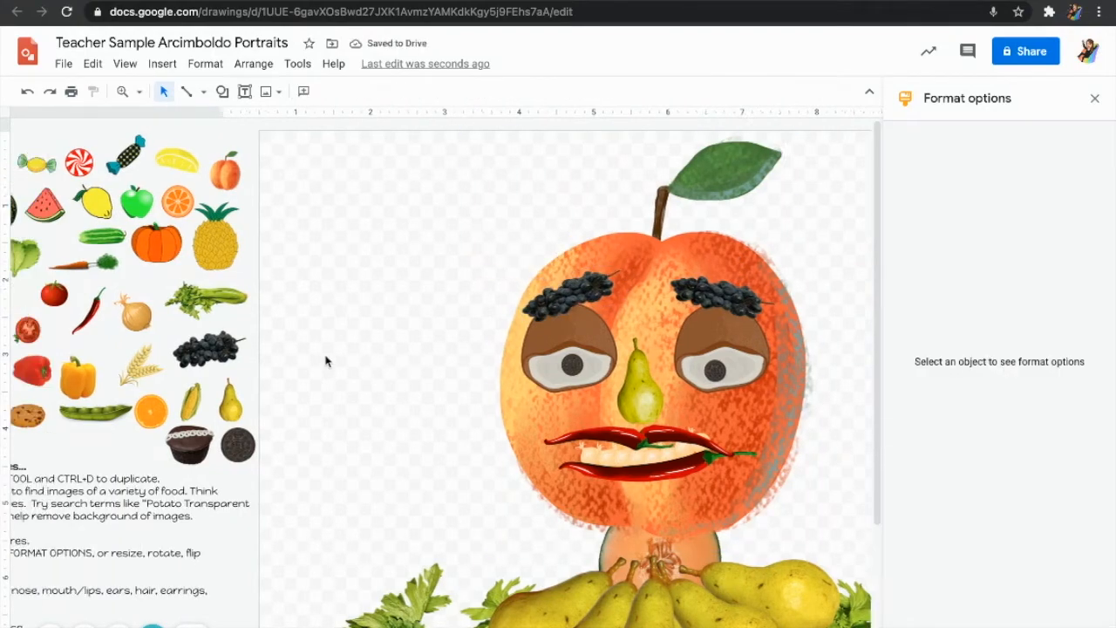
pyautogui.scroll(-1, 326, 361)
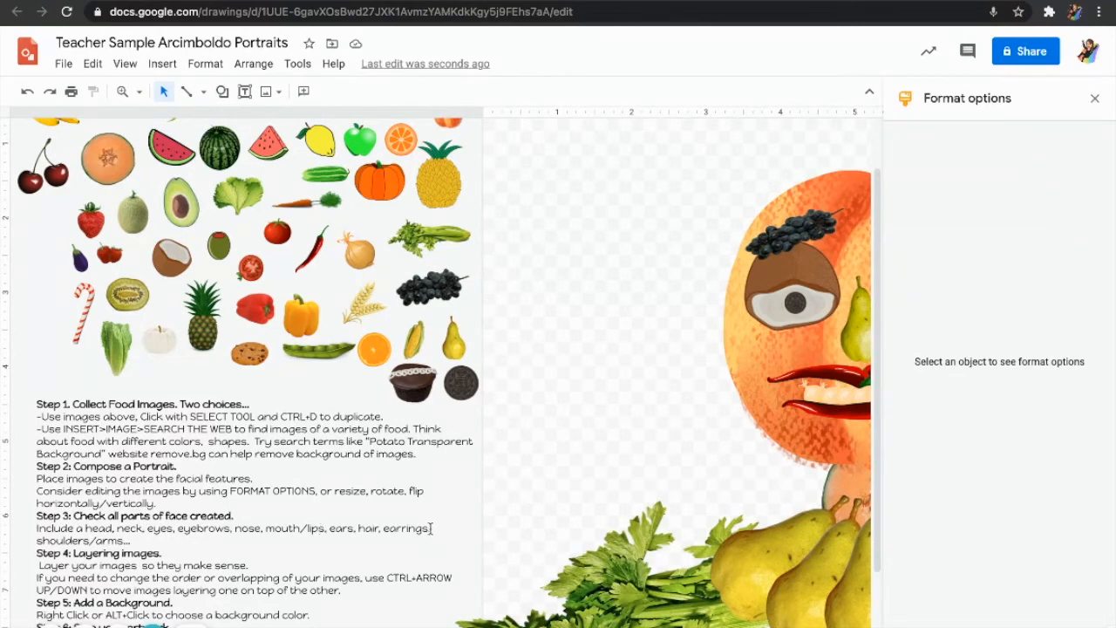
pyautogui.doubleClick(392, 527)
pyautogui.write('fac')
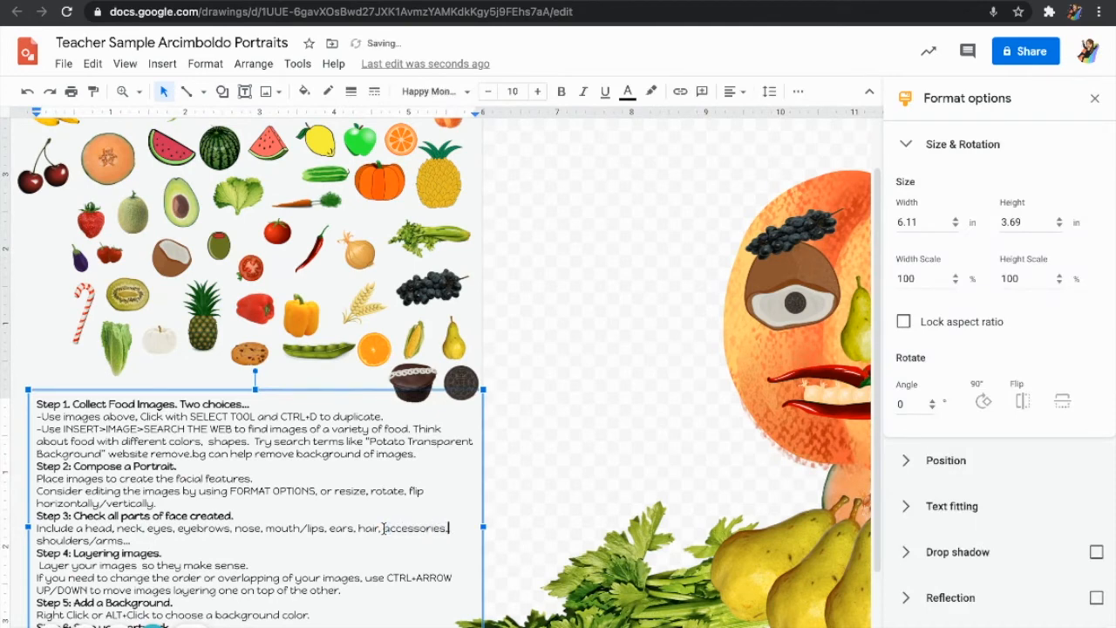
pyautogui.click(554, 388)
# - Duplicate the orange slice in the food collection, place the copy beside the peach head, and enlarge it to 1.44 by 1.47 in
pyautogui.hscroll(2, 625, 388)
pyautogui.hscroll(1, 625, 388)
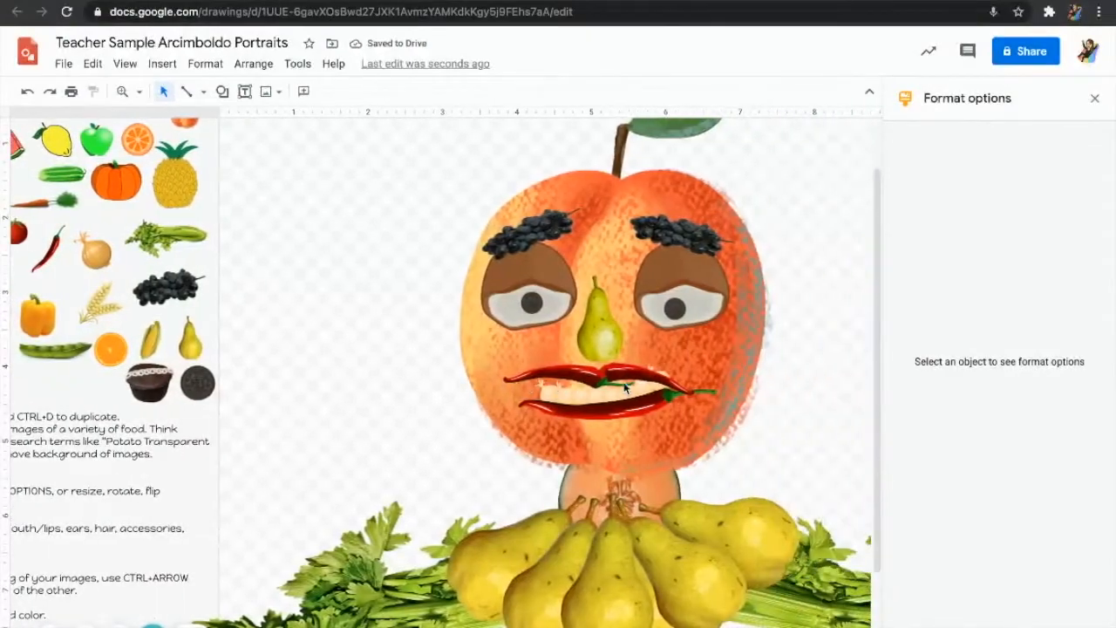
pyautogui.hscroll(-4, 249, 338)
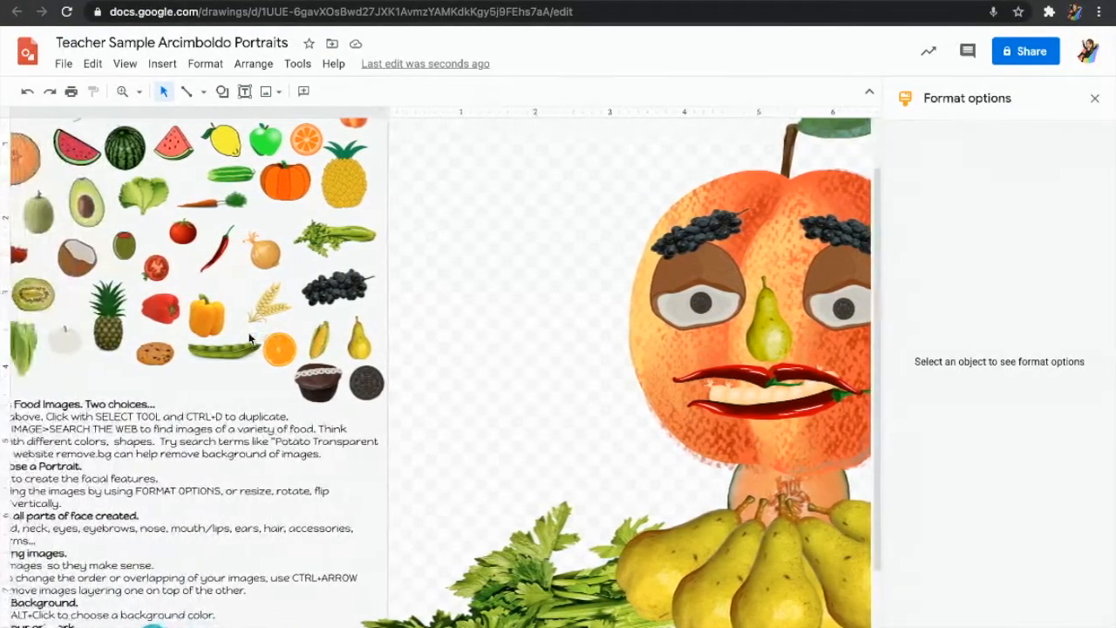
pyautogui.click(384, 346)
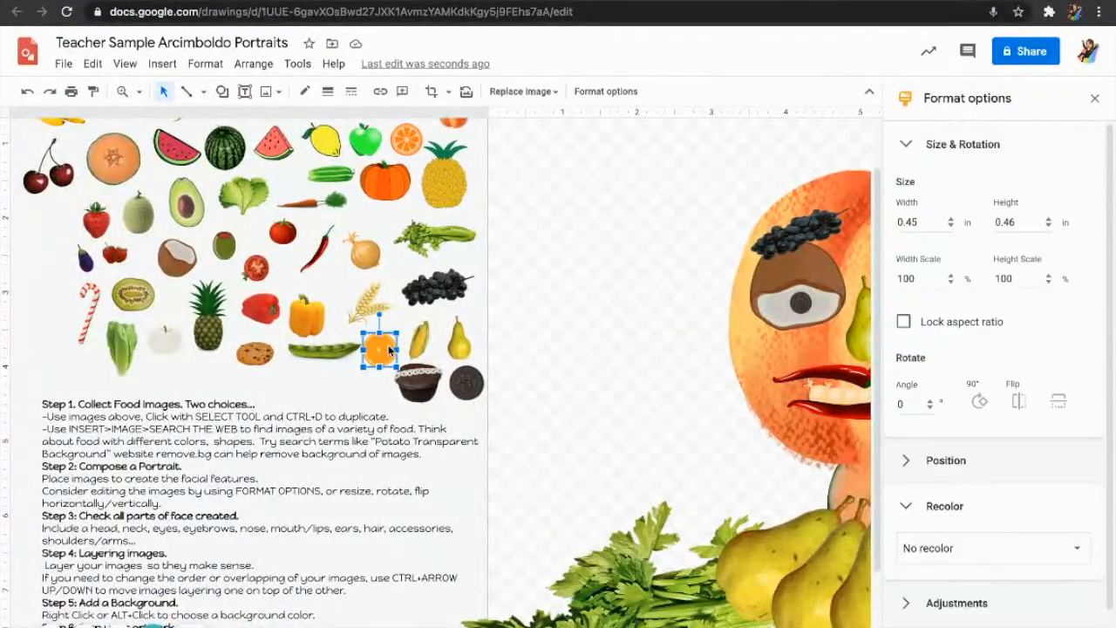
pyautogui.hotkey('ctrl', 'd')
pyautogui.moveTo(389, 348); pyautogui.dragTo(671, 371)
pyautogui.hscroll(1, 670, 372)
pyautogui.hscroll(5, 670, 371)
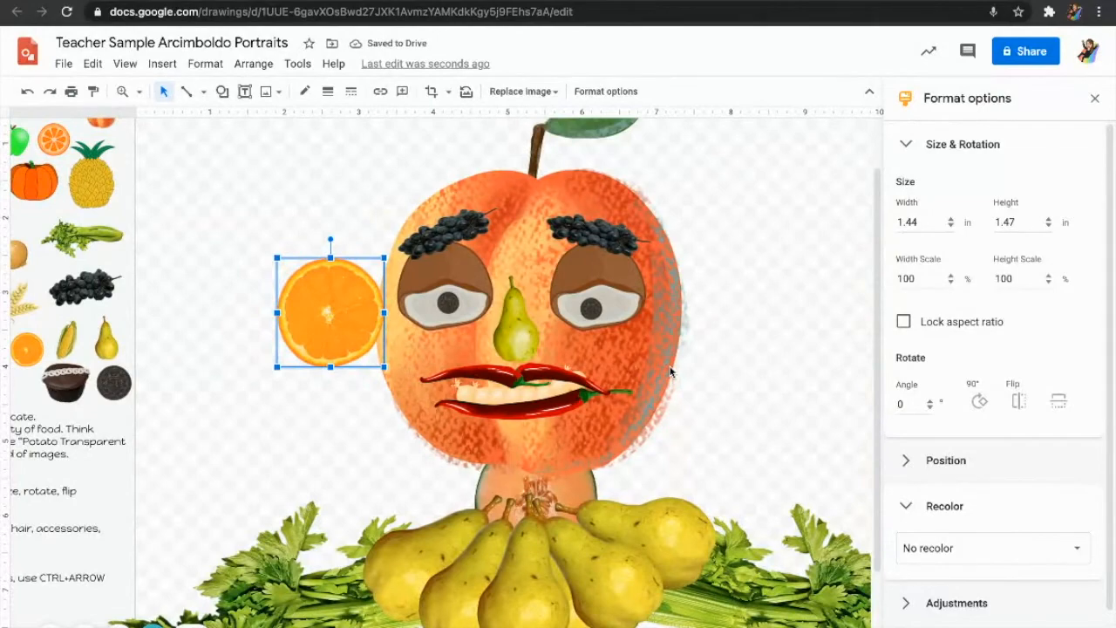
# - Send the large orange slice to the back and shift it partly behind the peach head as an ear
pyautogui.click(253, 64)
pyautogui.moveTo(281, 91)
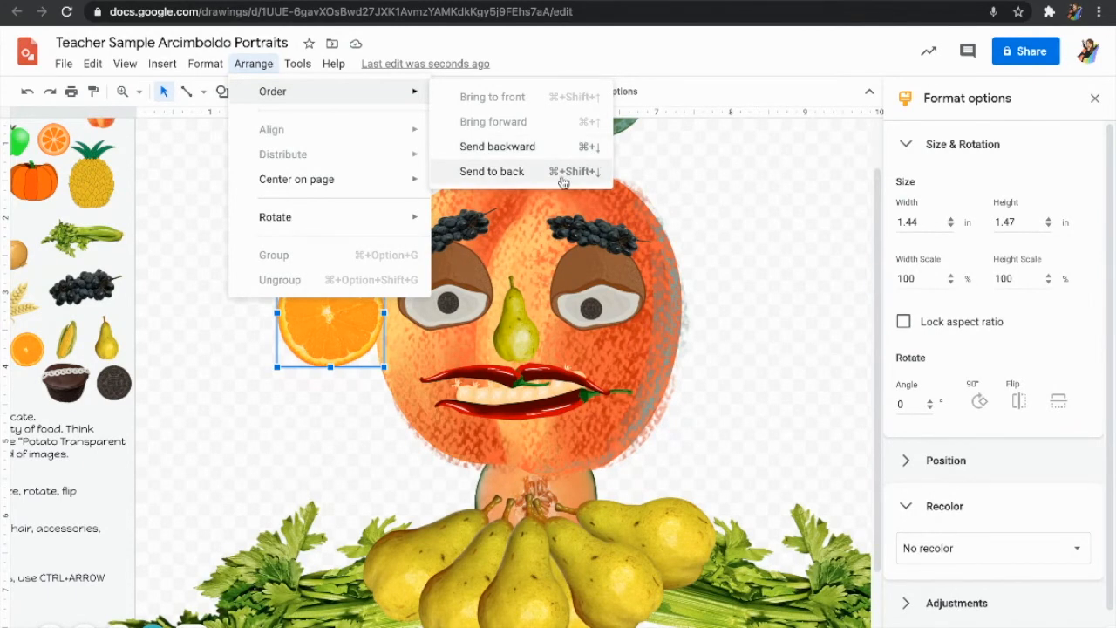
pyautogui.click(677, 175)
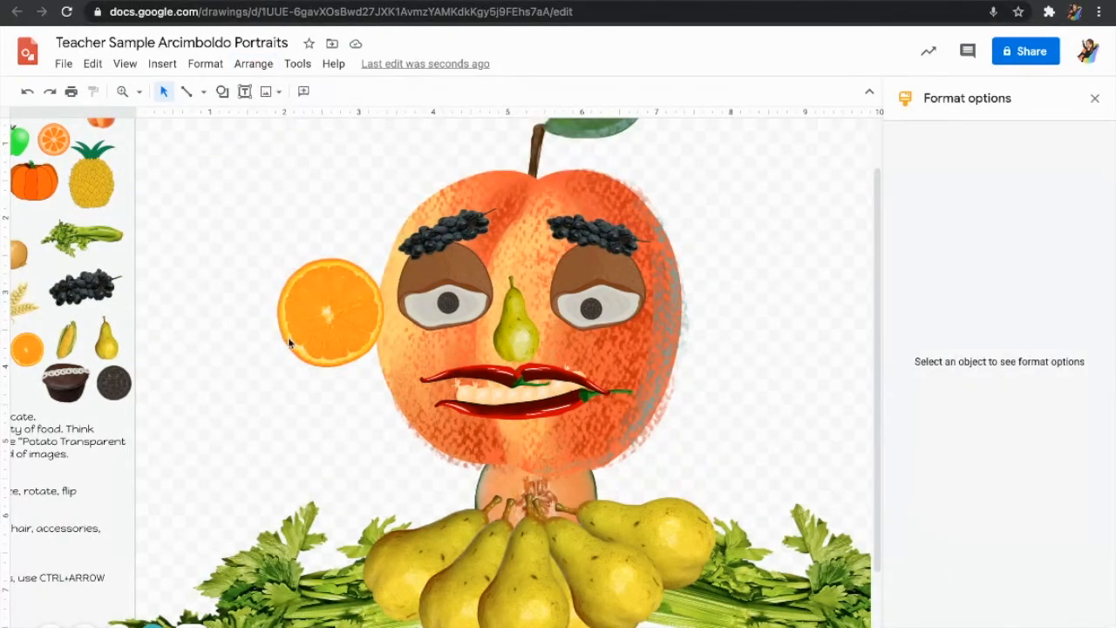
pyautogui.click(325, 327)
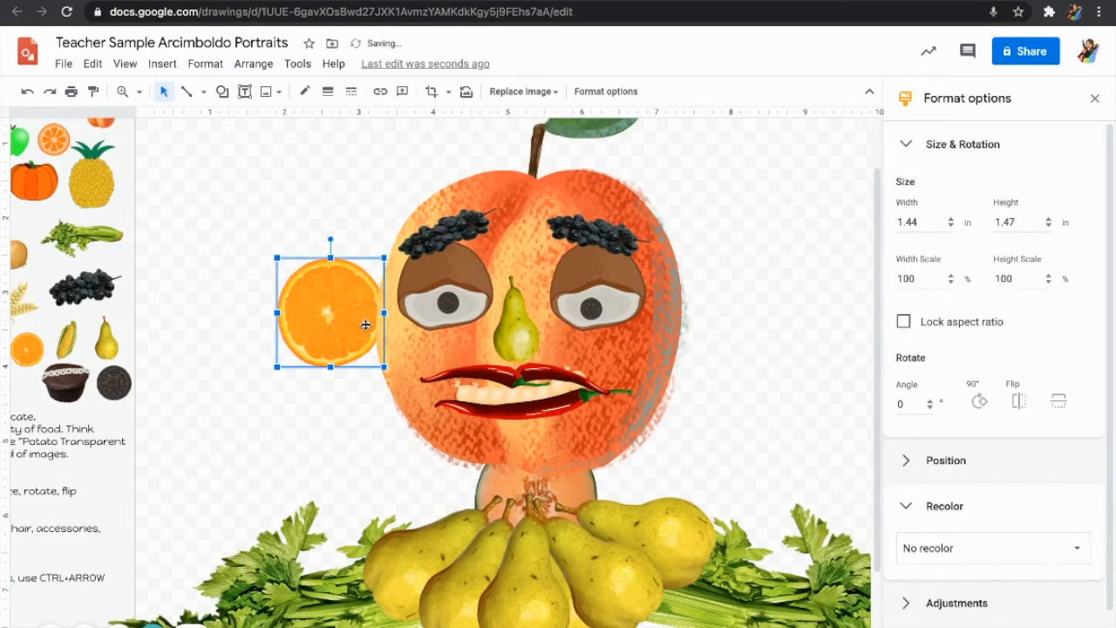
pyautogui.hotkey('ctrl', 'Right')
pyautogui.hotkey('ctrl', 'Right')
pyautogui.hotkey('ctrl', 'Right')
pyautogui.hotkey('ctrl', 'Right')
pyautogui.hotkey('ctrl', 'Right')
pyautogui.hotkey('ctrl', 'Right')
pyautogui.hotkey('ctrl', 'Right')
pyautogui.hotkey('ctrl', 'Right')
pyautogui.hotkey('ctrl', 'Right')
pyautogui.hotkey('ctrl', 'Right')
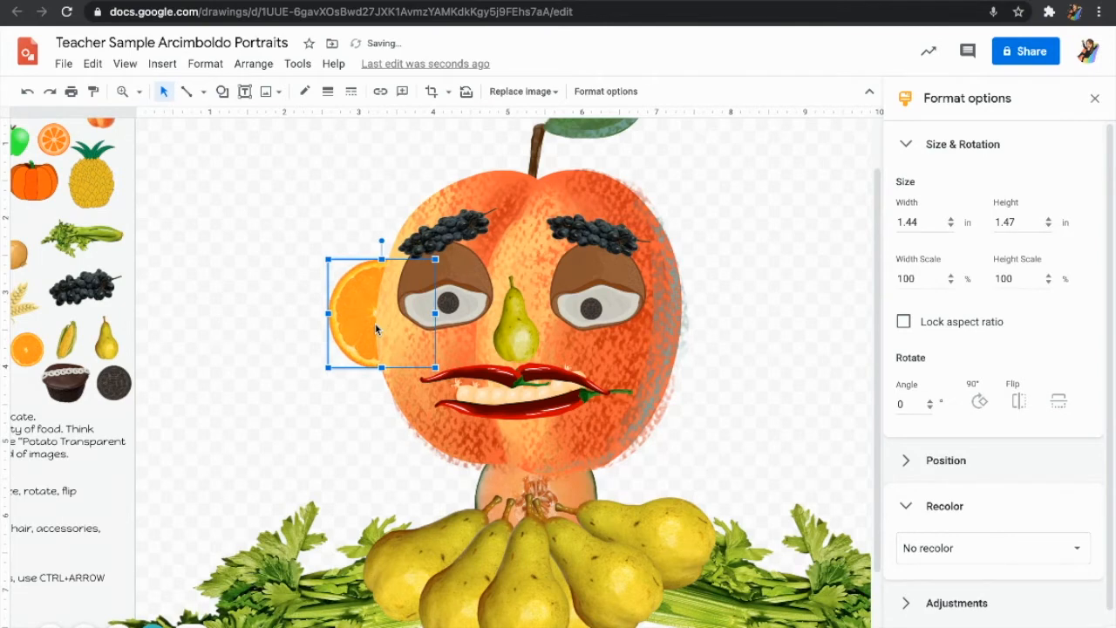
# - Duplicate the orange ear and move the copy straight across the face to the opposite edge of the head
pyautogui.hotkey('ctrl', 'Right')
pyautogui.hotkey('ctrl', 'Right')
pyautogui.hotkey('ctrl', 'Right')
pyautogui.hotkey('ctrl', 'Right')
pyautogui.hotkey('ctrl', 'Right')
pyautogui.hotkey('ctrl', 'Right')
pyautogui.hotkey('ctrl', 'Right')
pyautogui.hotkey('ctrl', 'Right')
pyautogui.hotkey('ctrl', 'Right')
pyautogui.hotkey('ctrl', 'Right')
pyautogui.hotkey('ctrl', 'Right')
pyautogui.hotkey('ctrl', 'Right')
pyautogui.hotkey('ctrl', 'Right')
pyautogui.hotkey('ctrl', 'Right')
pyautogui.hotkey('ctrl', 'Right')
pyautogui.hotkey('ctrl', 'Right')
pyautogui.hotkey('ctrl', 'Right')
pyautogui.hotkey('ctrl', 'Right')
pyautogui.hotkey('ctrl', 'Right')
pyautogui.hotkey('ctrl', 'Right')
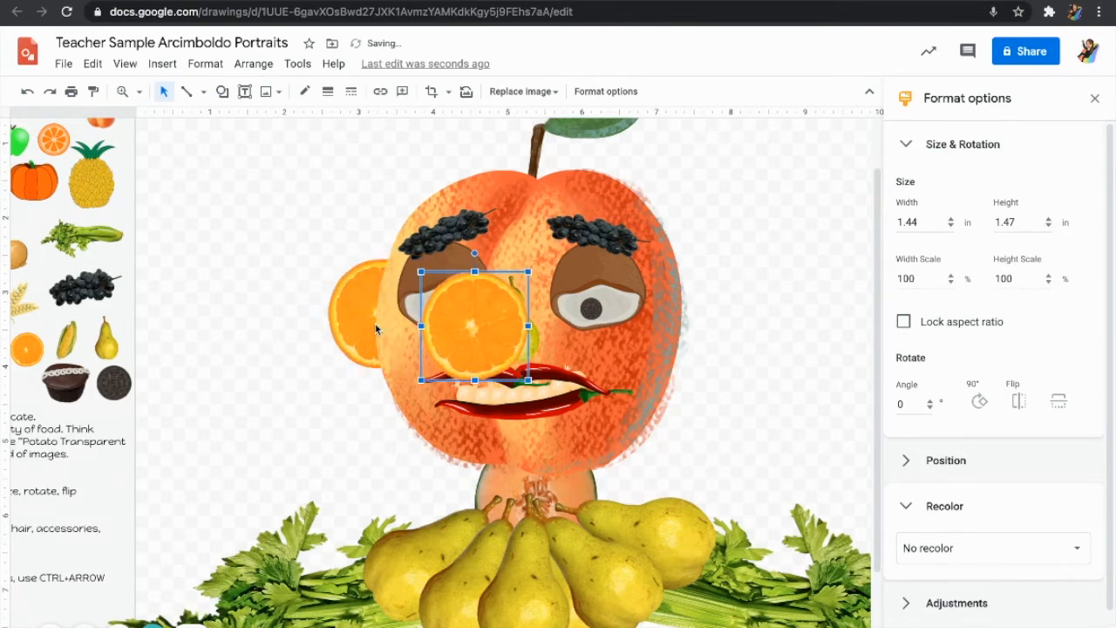
pyautogui.hotkey('ctrl', 'Right')
pyautogui.hotkey('ctrl', 'Right')
pyautogui.hotkey('ctrl', 'Right')
pyautogui.hotkey('ctrl', 'Right')
pyautogui.hotkey('ctrl', 'Right')
pyautogui.hotkey('ctrl', 'Right')
pyautogui.hotkey('ctrl', 'Right')
pyautogui.hotkey('ctrl', 'Right')
pyautogui.hotkey('ctrl', 'Right')
pyautogui.hotkey('ctrl', 'Right')
pyautogui.hotkey('ctrl', 'Right')
pyautogui.hotkey('ctrl', 'Right')
pyautogui.hotkey('ctrl', 'Right')
pyautogui.hotkey('ctrl', 'Right')
pyautogui.hotkey('ctrl', 'Right')
pyautogui.hotkey('ctrl', 'Right')
pyautogui.hotkey('ctrl', 'Right')
pyautogui.hotkey('ctrl', 'Right')
pyautogui.hotkey('ctrl', 'Right')
pyautogui.hotkey('ctrl', 'Right')
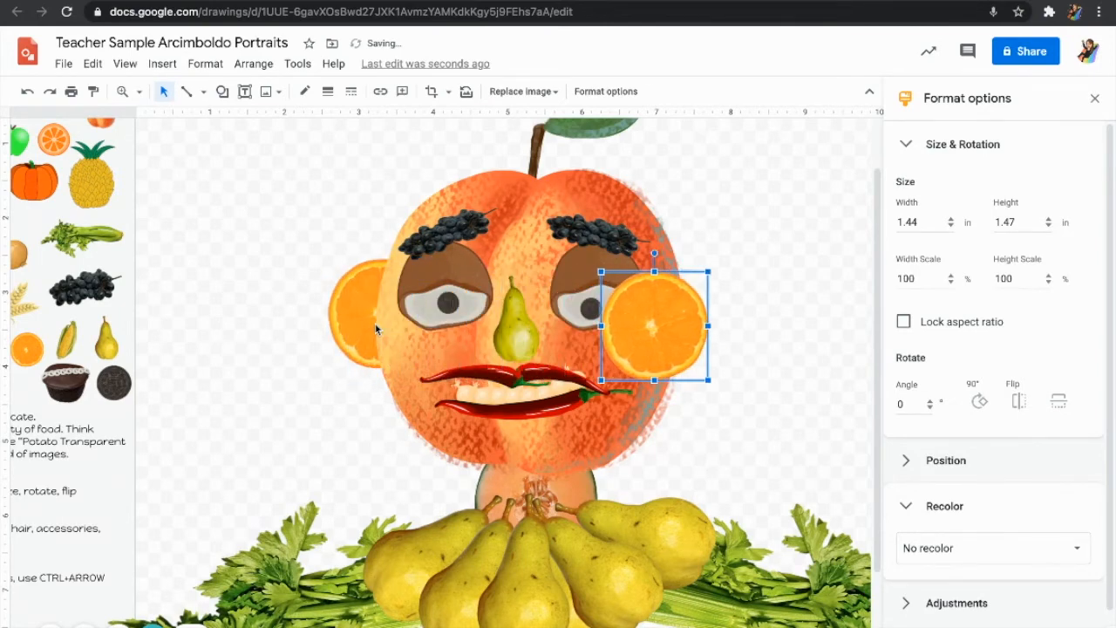
# - Send the second orange ear to the back and nudge it outward and level with the first ear
pyautogui.hotkey('ctrl', 'shift', 'Down')
pyautogui.press('Up')
pyautogui.press('Up')
pyautogui.press('Up')
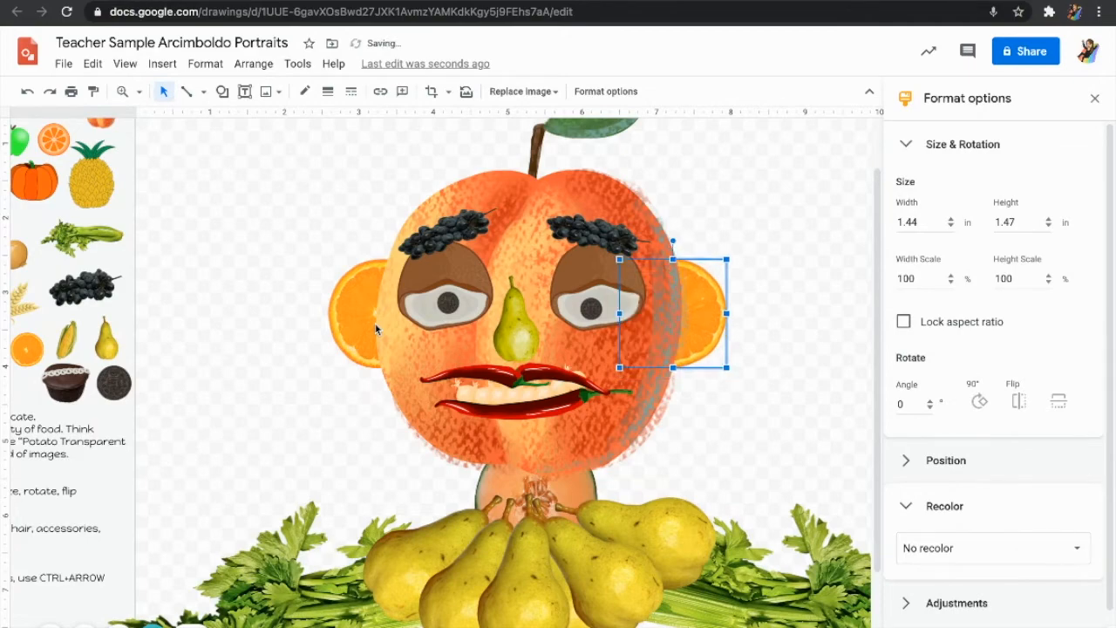
pyautogui.press('Right')
pyautogui.click(296, 353)
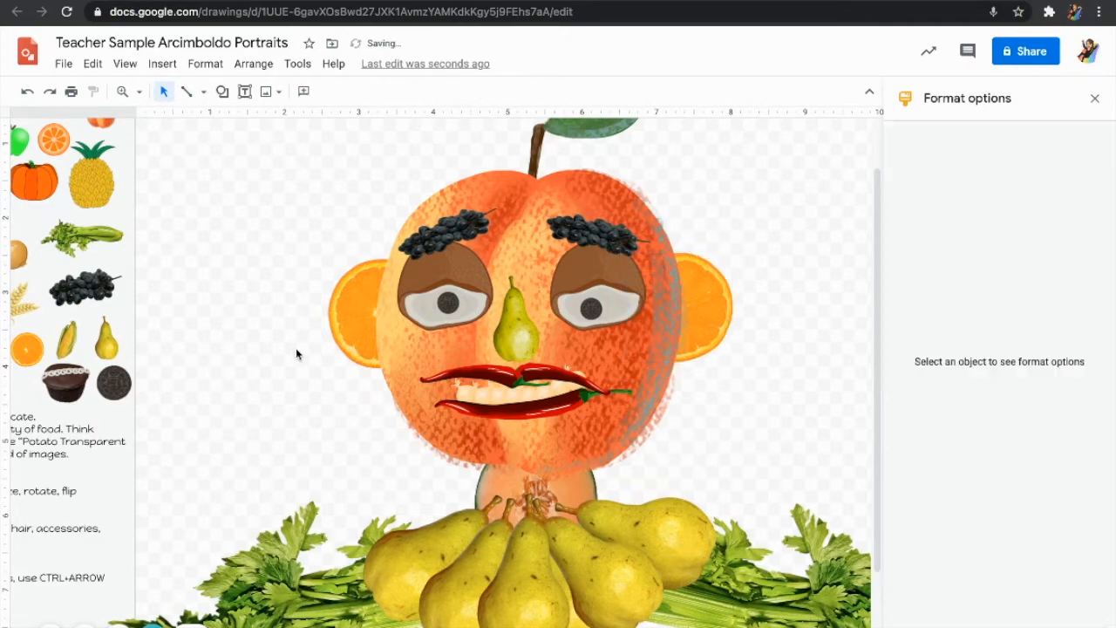
# - Duplicate the small orange slice in the food collection, place it under the left-hand ear, and enlarge it to 0.62 by 0.63 in
pyautogui.hscroll(-2, 296, 353)
pyautogui.hscroll(-4, 296, 353)
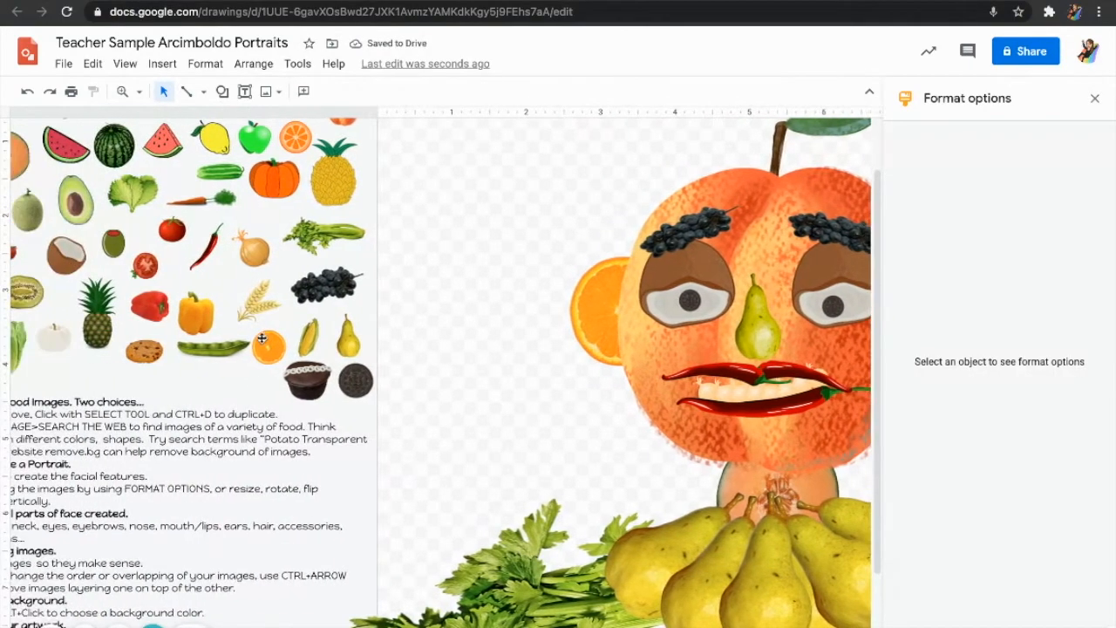
pyautogui.click(264, 342)
pyautogui.hotkey('ctrl', 'd')
pyautogui.moveTo(297, 357); pyautogui.dragTo(624, 368)
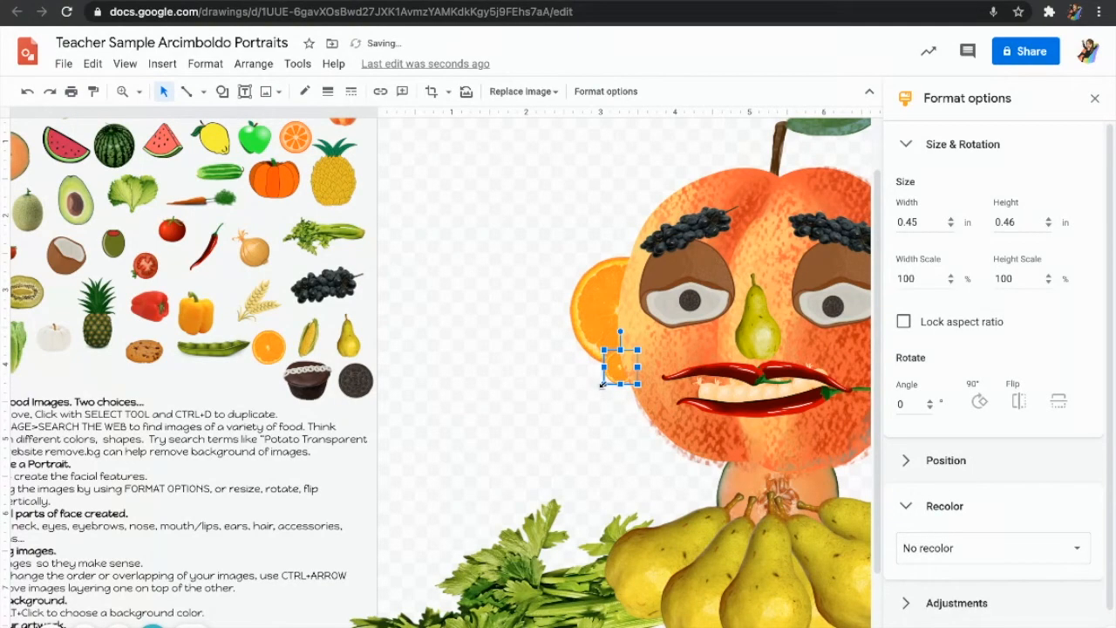
pyautogui.moveTo(602, 384); pyautogui.dragTo(592, 396)
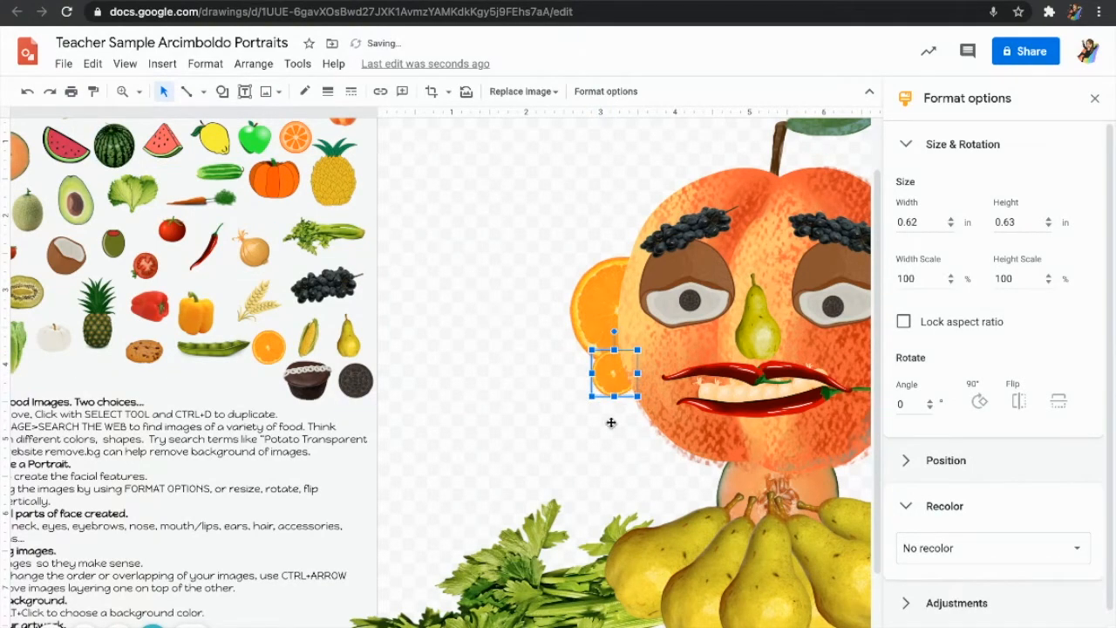
# - Place a matching small orange slice under the other ear and layer both small slices behind the peach head
pyautogui.hscroll(4, 611, 423)
pyautogui.moveTo(714, 377); pyautogui.dragTo(753, 380)
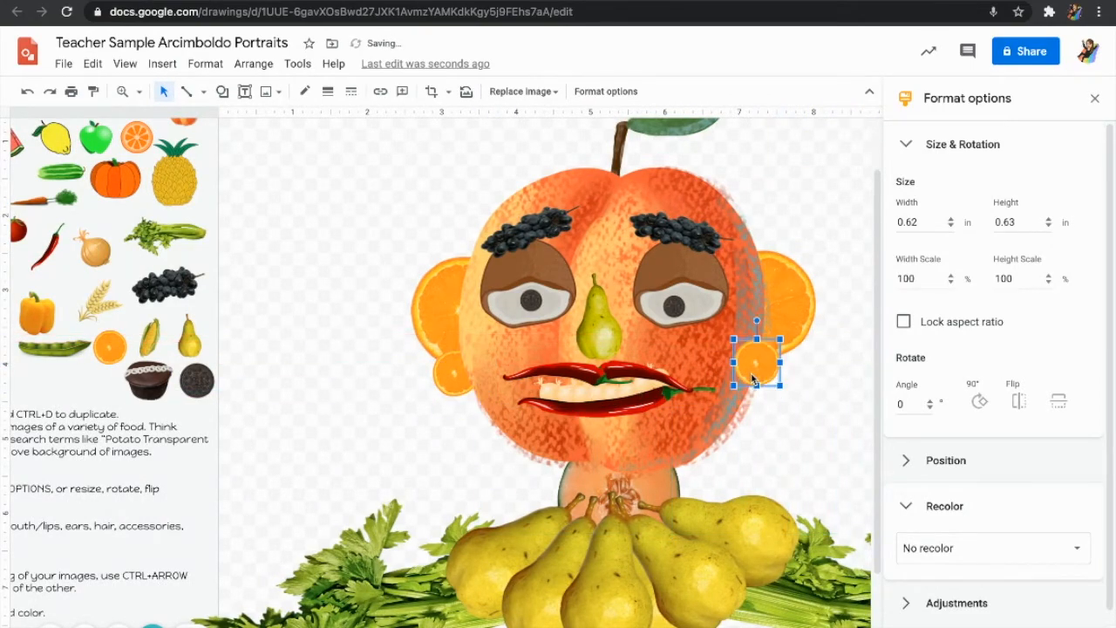
pyautogui.hotkey('ctrl', 'Down')
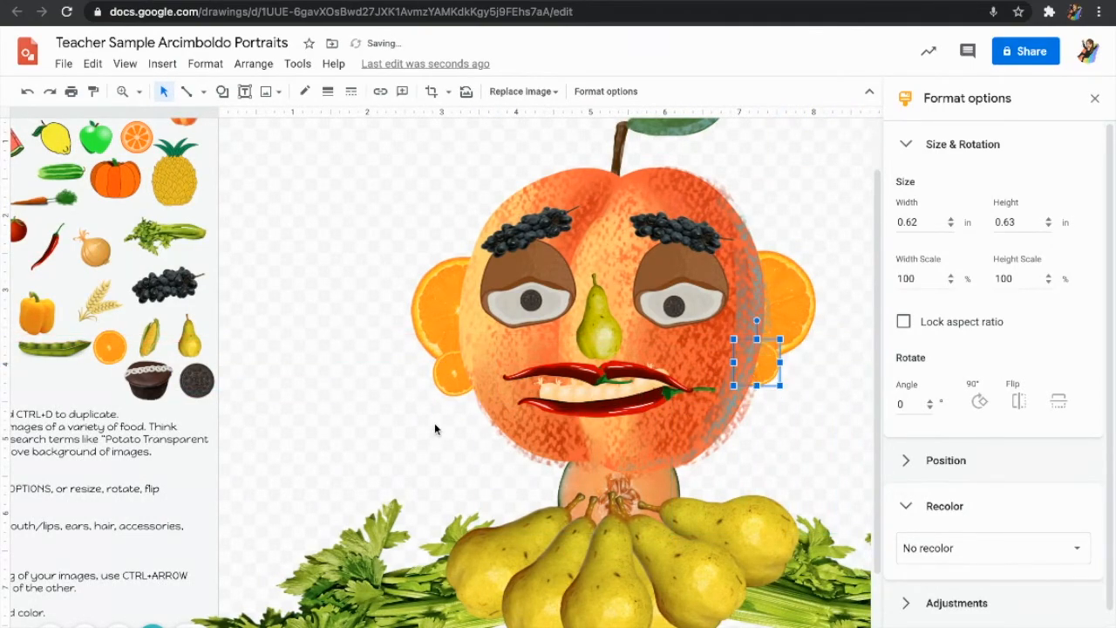
pyautogui.click(406, 432)
# - Duplicate the green lettuce in the food collection, move the copy onto the canvas, and enlarge it to 1.62 by 1.34 in
pyautogui.hscroll(-5, 305, 305)
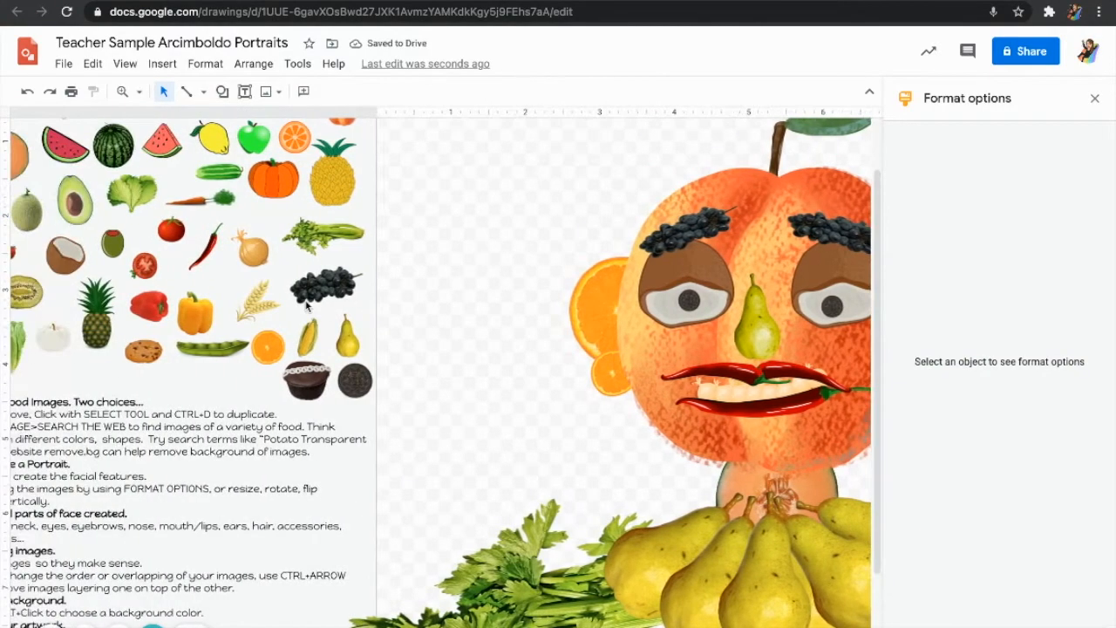
pyautogui.hscroll(-1, 314, 248)
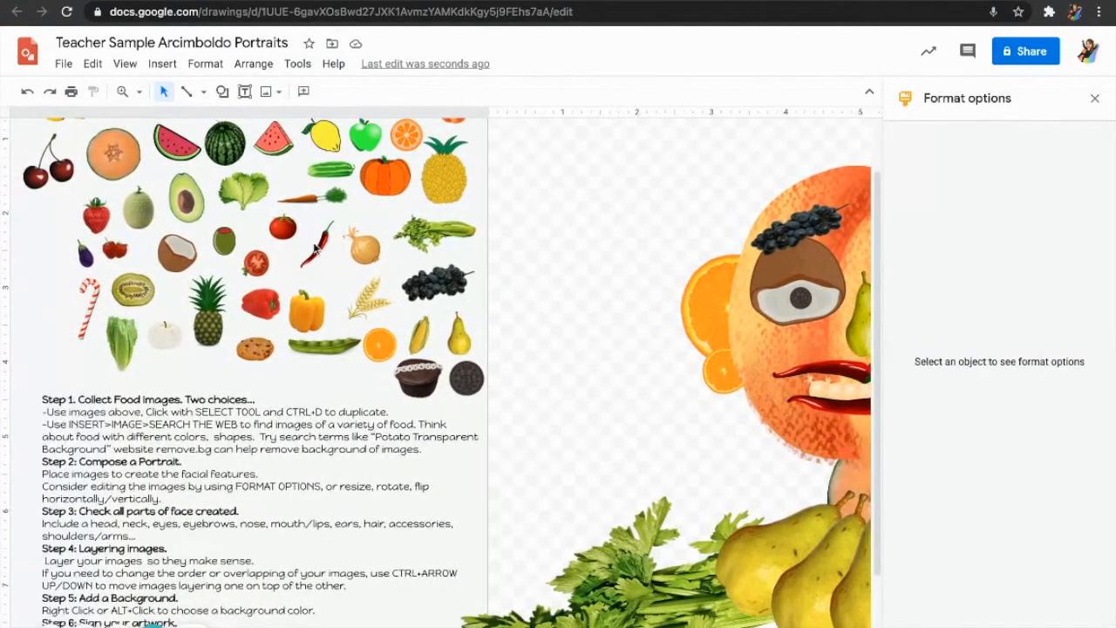
pyautogui.scroll(2, 314, 248)
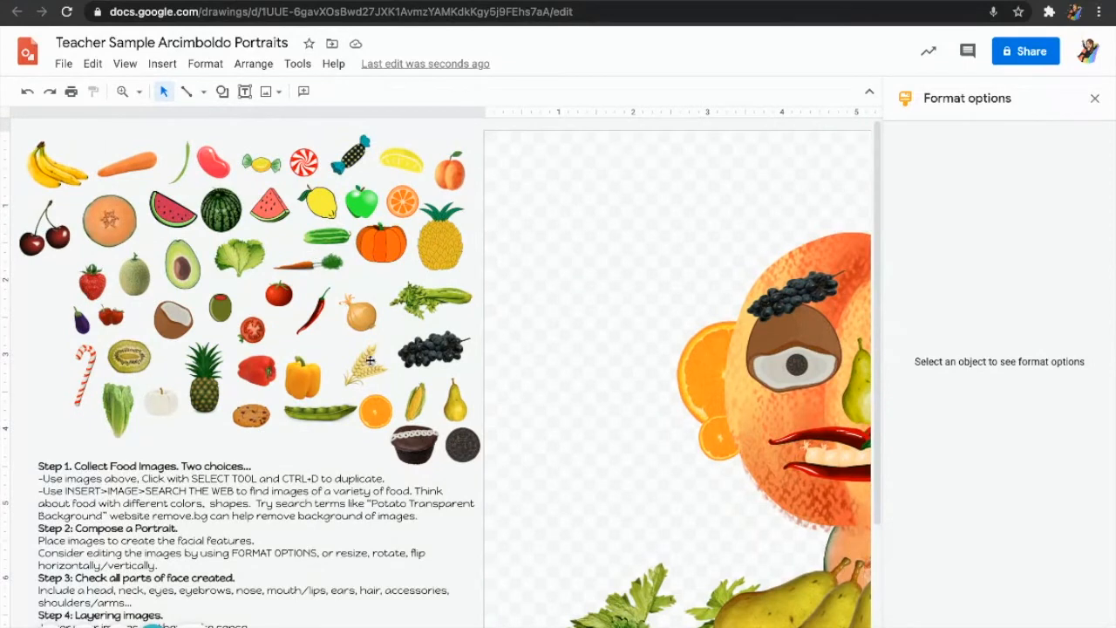
pyautogui.scroll(-2, 562, 485)
pyautogui.scroll(-1, 563, 484)
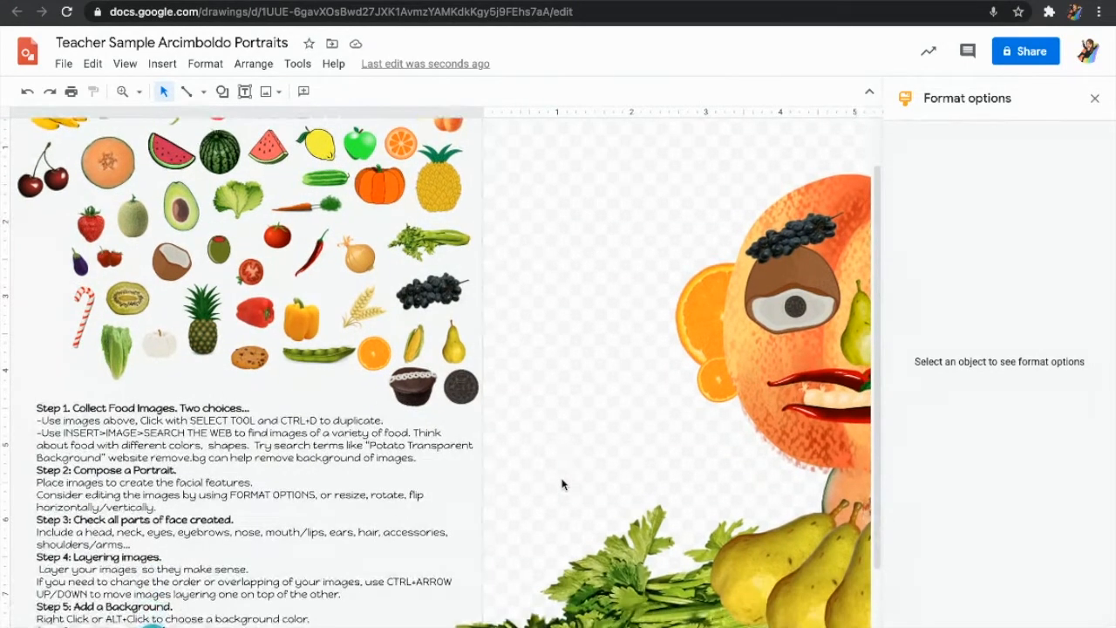
pyautogui.scroll(2, 556, 370)
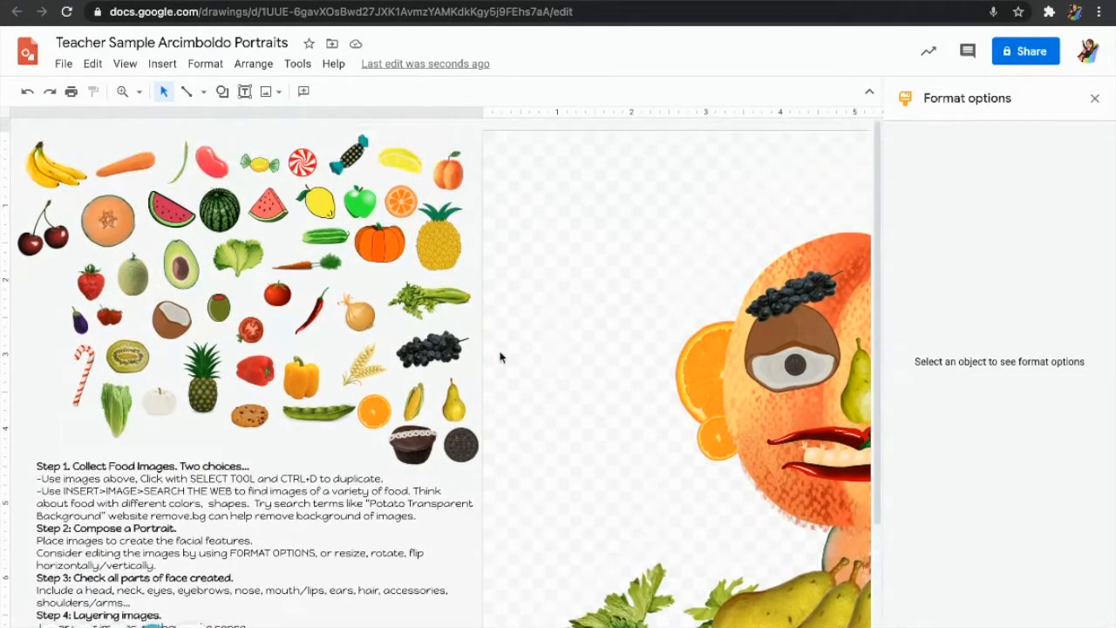
pyautogui.click(254, 260)
pyautogui.hotkey('ctrl', 'd')
pyautogui.moveTo(239, 266); pyautogui.dragTo(669, 280)
pyautogui.hscroll(5, 668, 280)
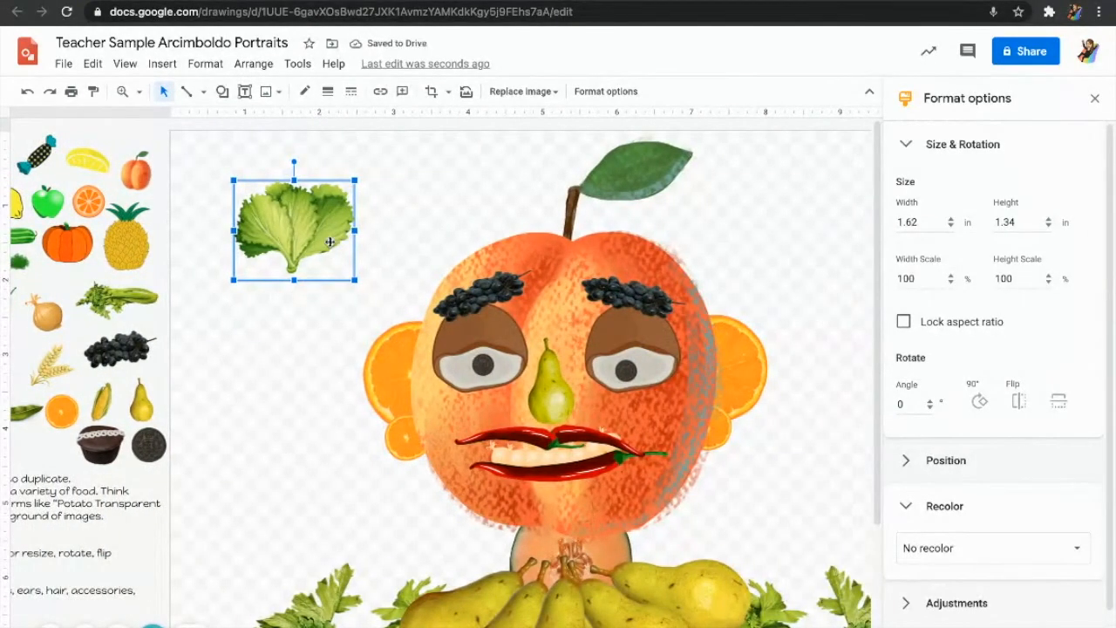
# - Move the lettuce behind the top of the peach head and stretch it to 4.07 in wide as hair
pyautogui.moveTo(330, 241); pyautogui.dragTo(564, 232)
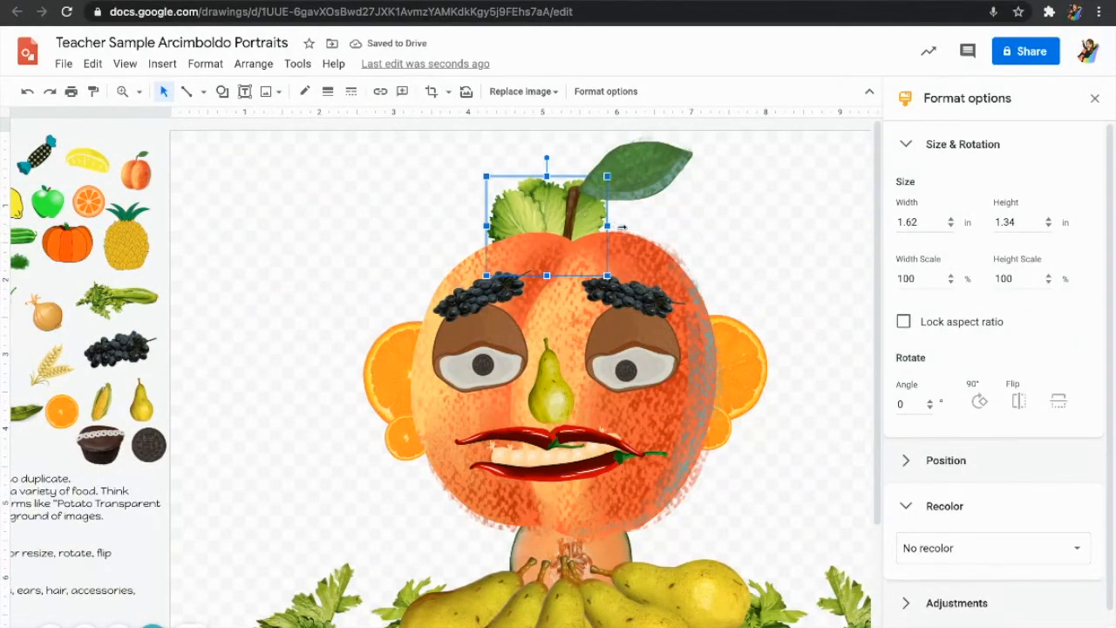
pyautogui.moveTo(619, 226); pyautogui.dragTo(741, 225)
pyautogui.moveTo(485, 226); pyautogui.dragTo(438, 228)
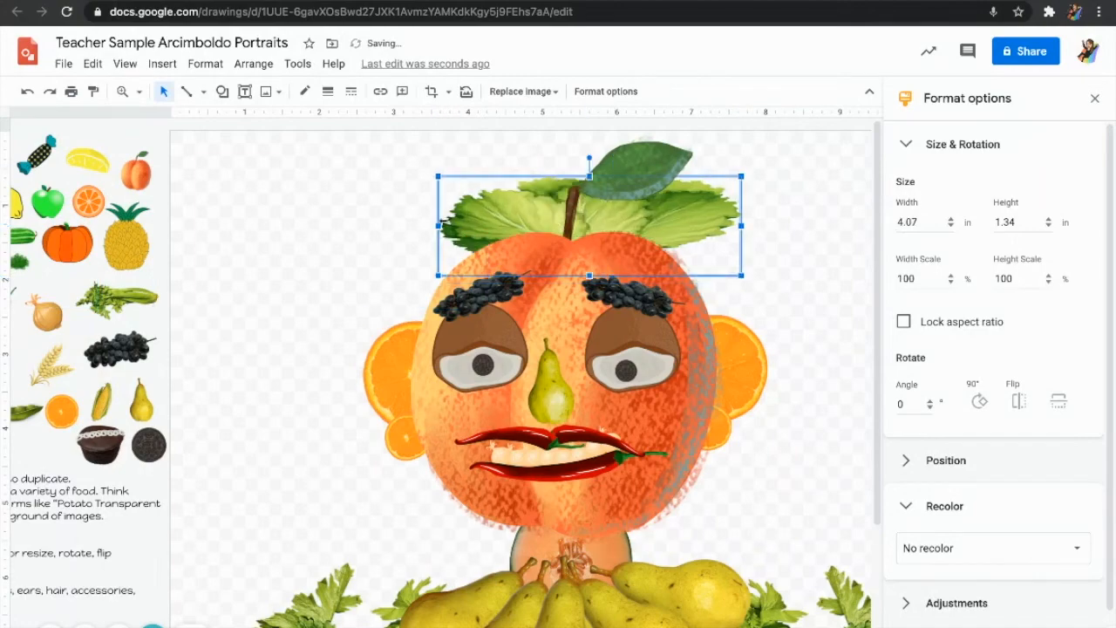
# - Stretch the lettuce hair behind the peach head vertically to a height of 2.53 in
pyautogui.moveTo(589, 175); pyautogui.dragTo(591, 129)
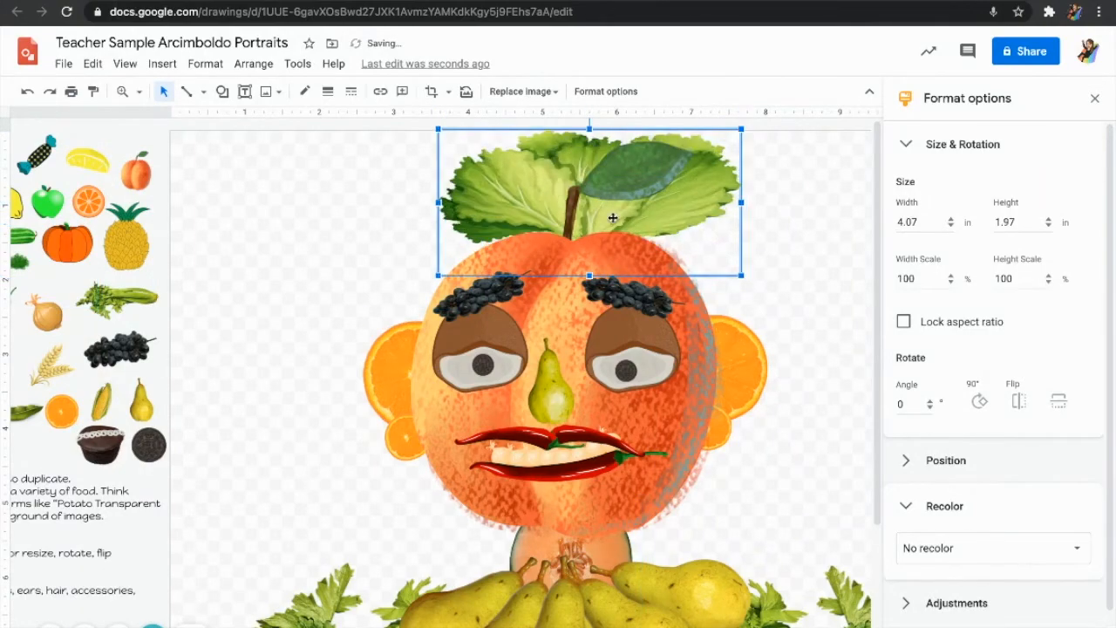
pyautogui.moveTo(589, 276); pyautogui.dragTo(589, 318)
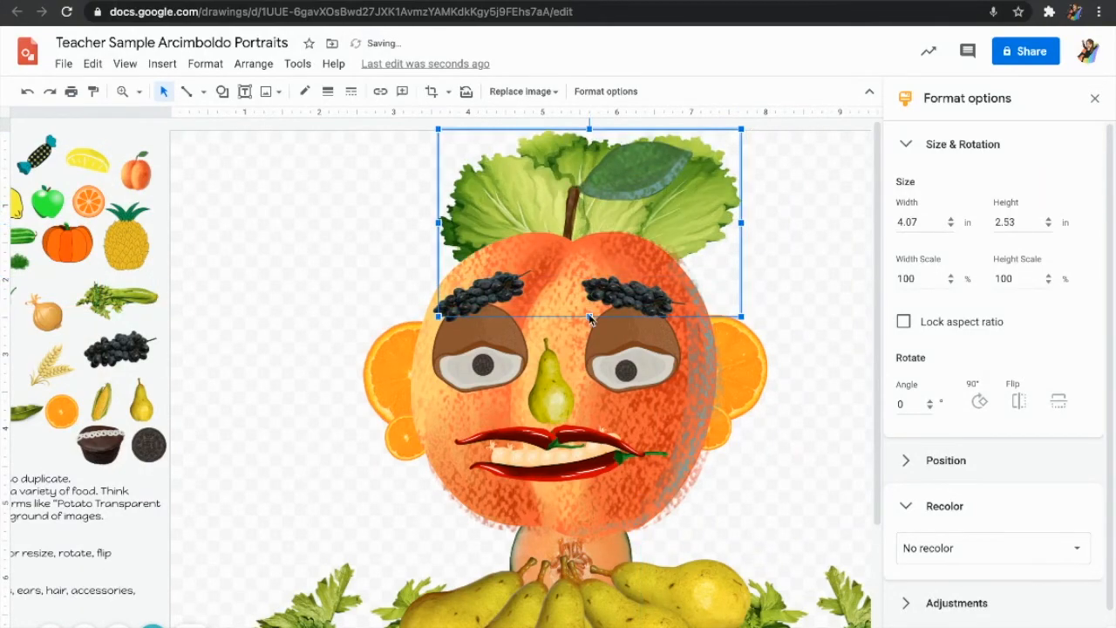
pyautogui.click(796, 282)
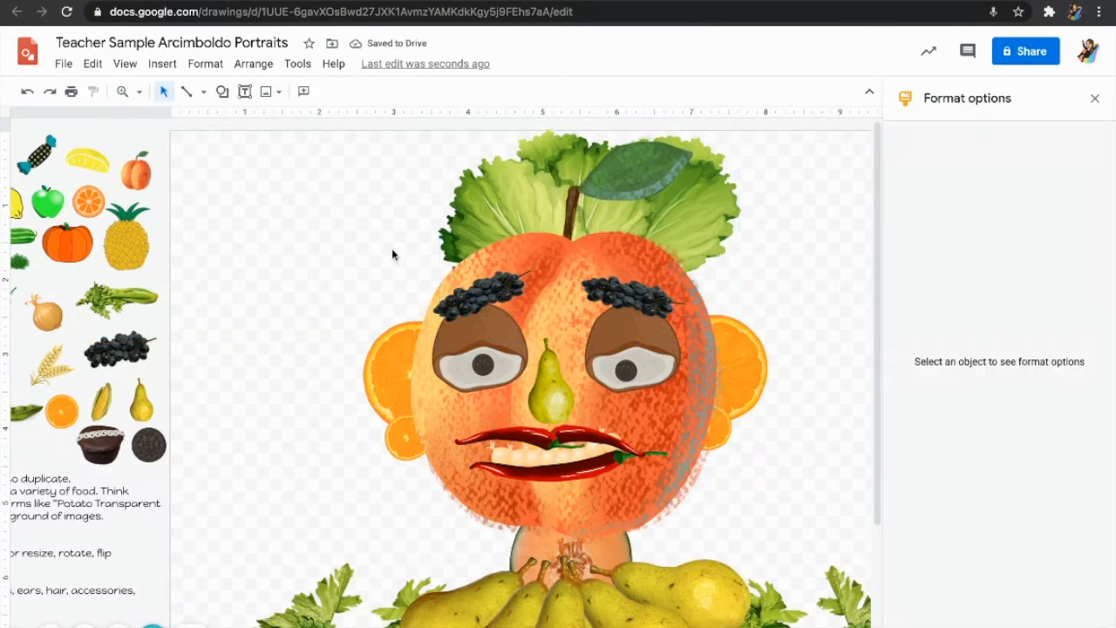
# - Duplicate the green lettuce in the food collection, move the copy onto the blank canvas, and rotate it to 192.3°
pyautogui.hscroll(-6, 393, 254)
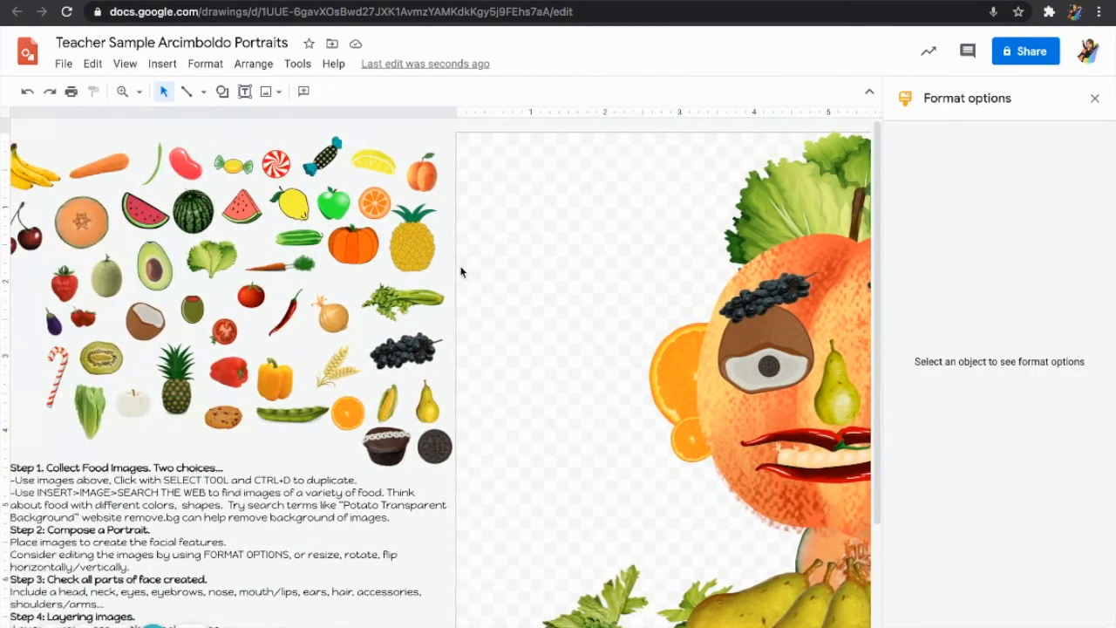
pyautogui.click(212, 261)
pyautogui.moveTo(244, 278); pyautogui.dragTo(557, 197)
pyautogui.moveTo(536, 152); pyautogui.dragTo(520, 273)
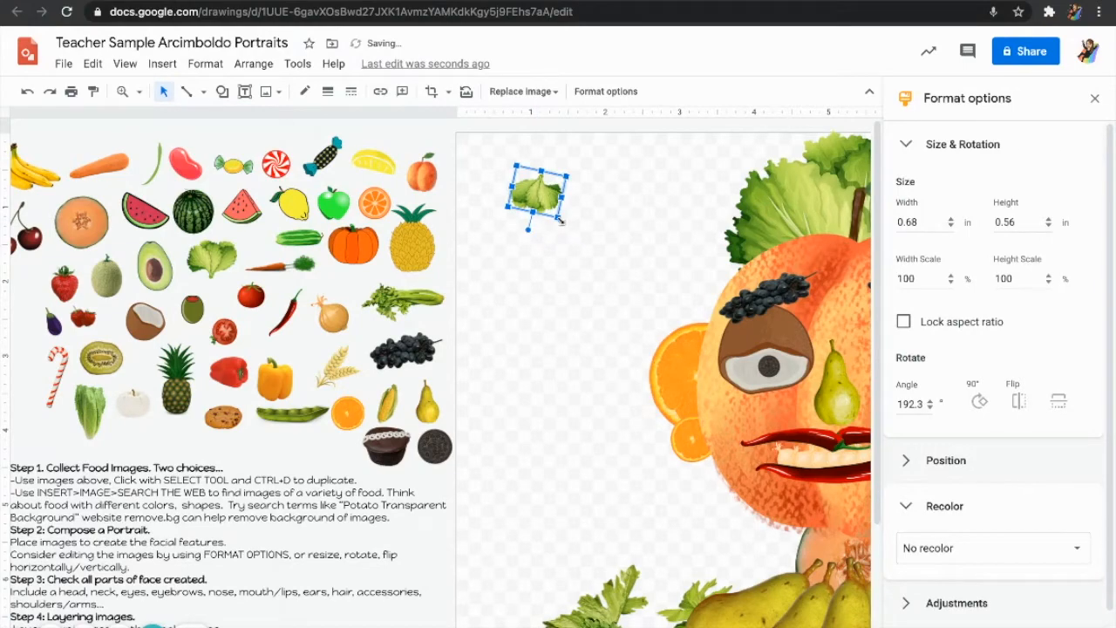
# - Place the rotated lettuce over the peach's stem as a fringe and enlarge it to 2.51 by 1.48 in
pyautogui.moveTo(561, 220); pyautogui.dragTo(799, 253)
pyautogui.hscroll(3, 799, 252)
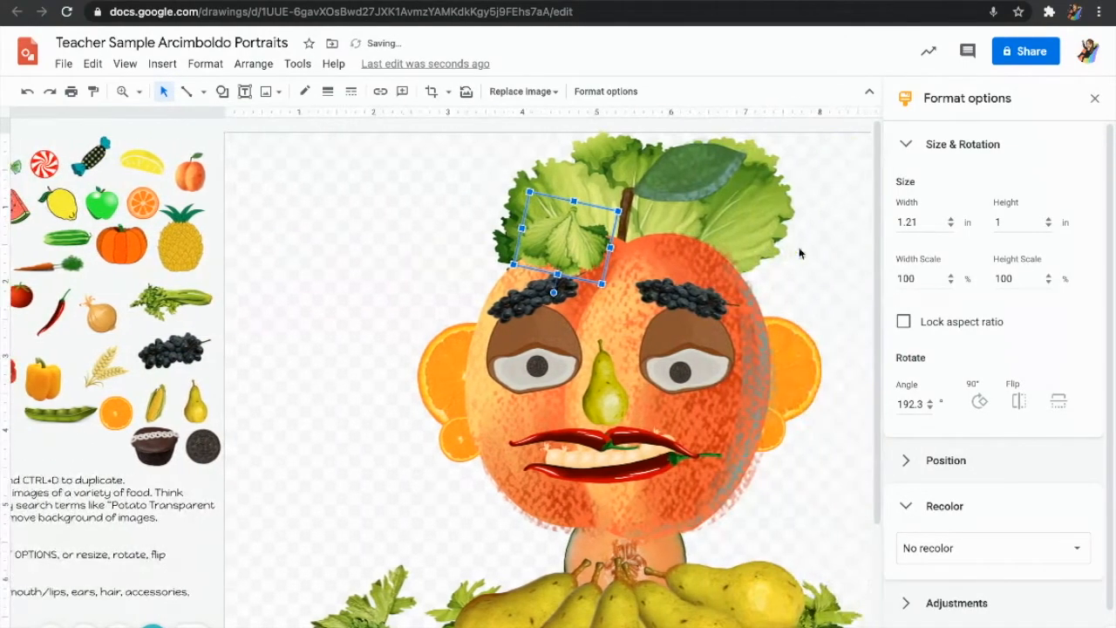
pyautogui.moveTo(577, 262); pyautogui.dragTo(617, 299)
pyautogui.moveTo(668, 256); pyautogui.dragTo(708, 259)
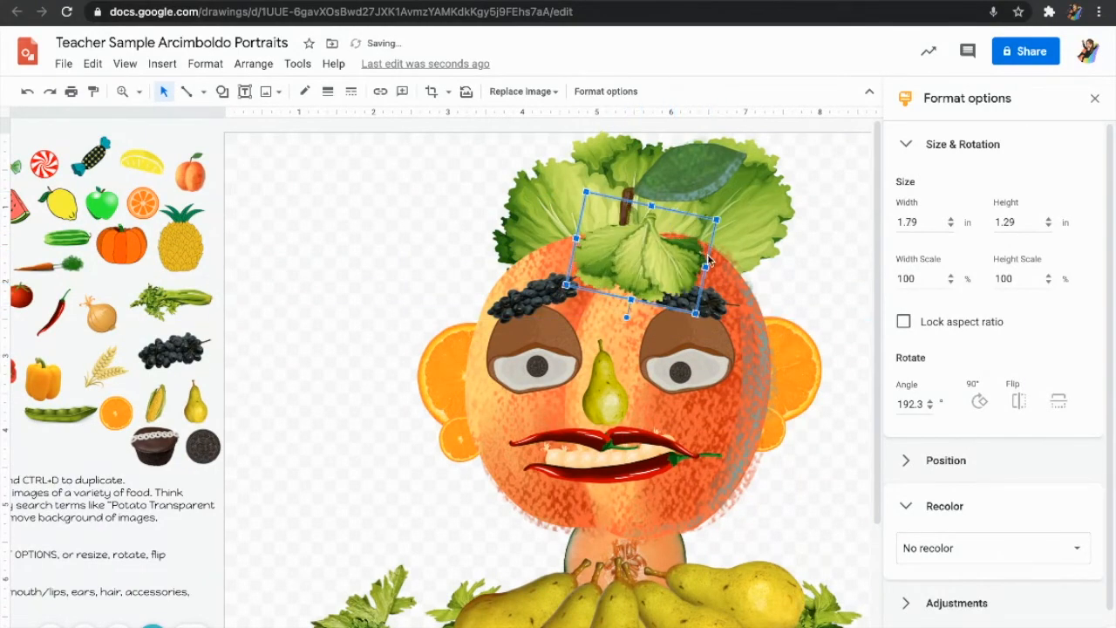
pyautogui.moveTo(575, 237); pyautogui.dragTo(551, 232)
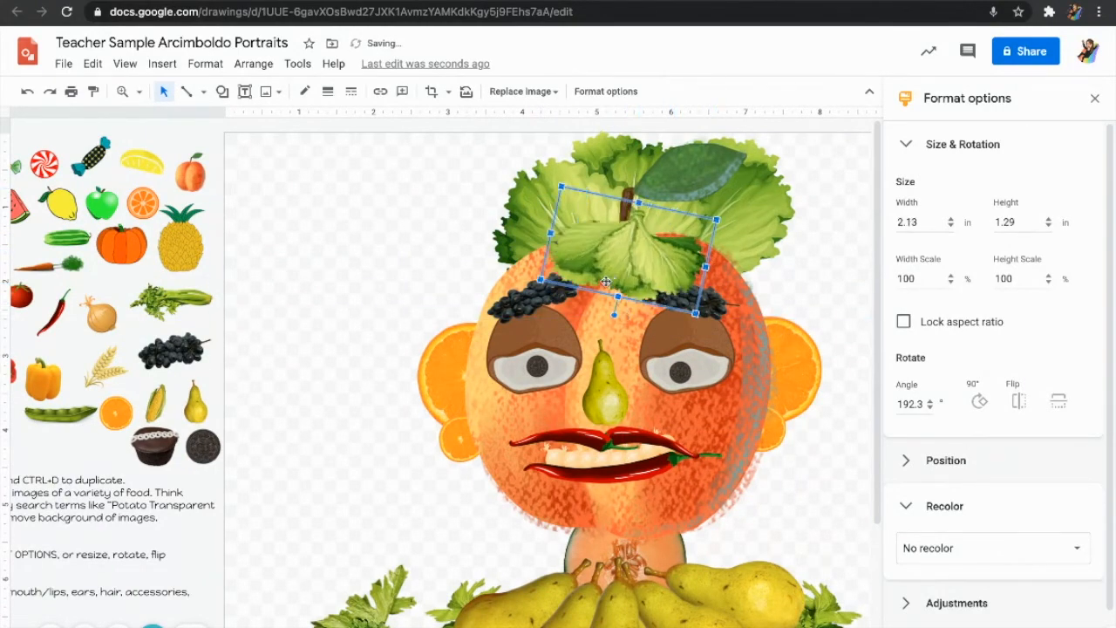
pyautogui.moveTo(618, 297); pyautogui.dragTo(625, 176)
pyautogui.moveTo(697, 248); pyautogui.dragTo(724, 254)
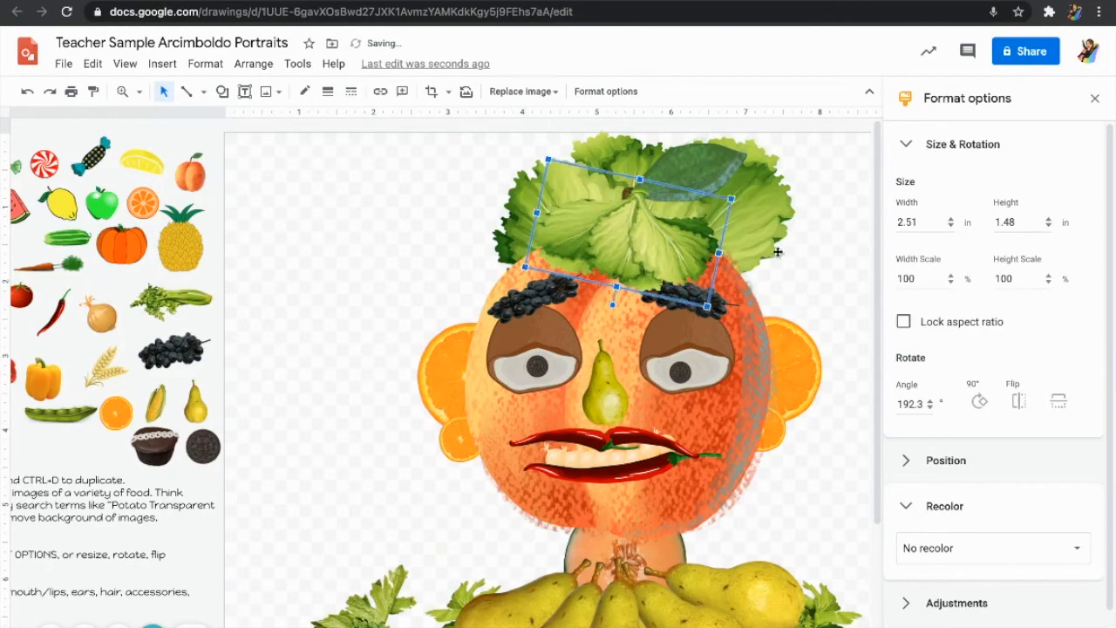
pyautogui.press('Escape')
# - Duplicate the romaine lettuce in the food collection, move the copy onto the canvas beside the head, and enlarge it to 1.35 by 2.32 in
pyautogui.hscroll(-5, 311, 323)
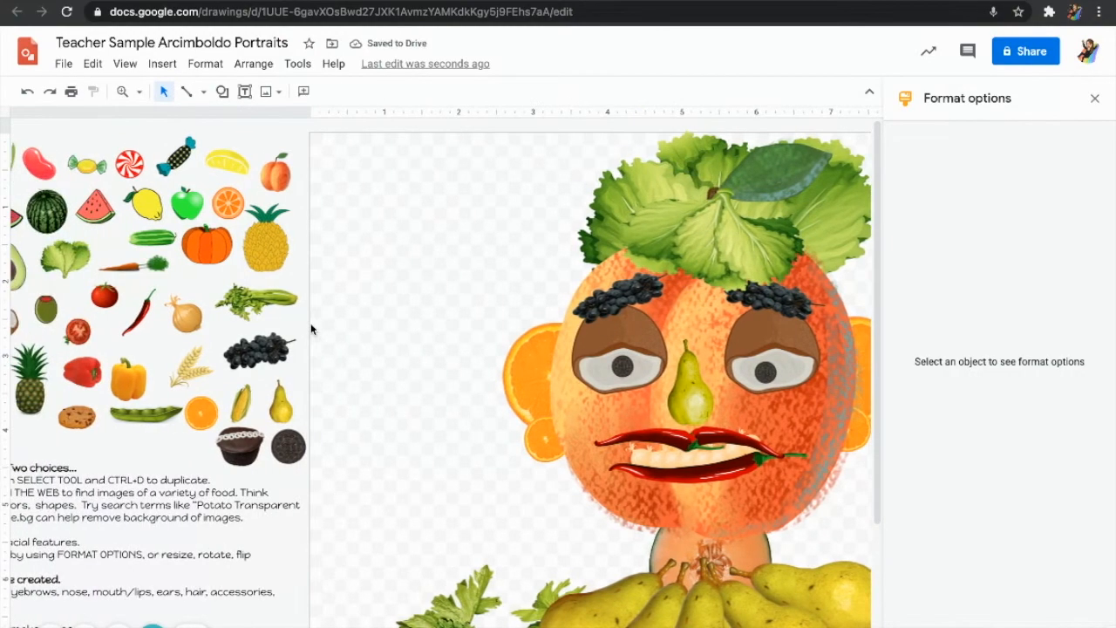
pyautogui.hscroll(-2, 240, 264)
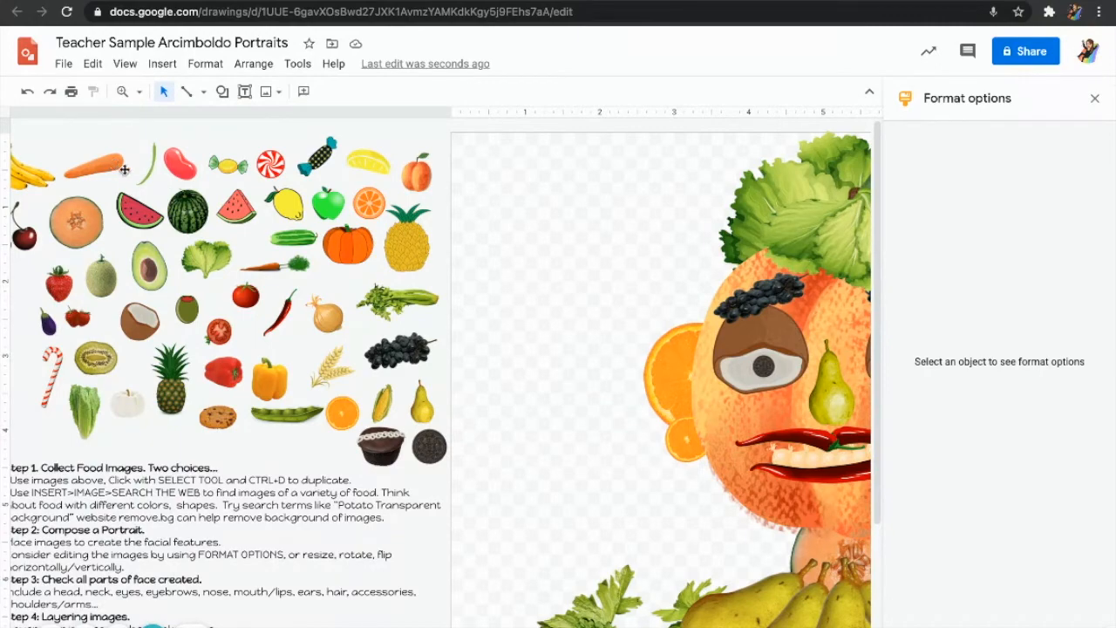
pyautogui.scroll(-2, 131, 322)
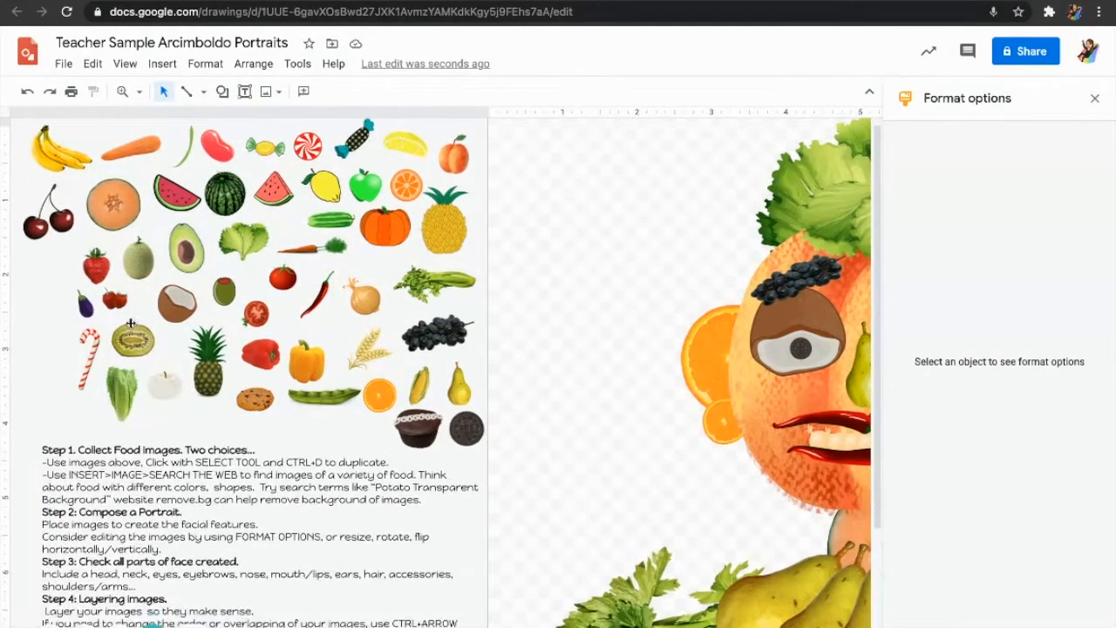
pyautogui.hscroll(5, 130, 322)
pyautogui.hscroll(-6, 131, 323)
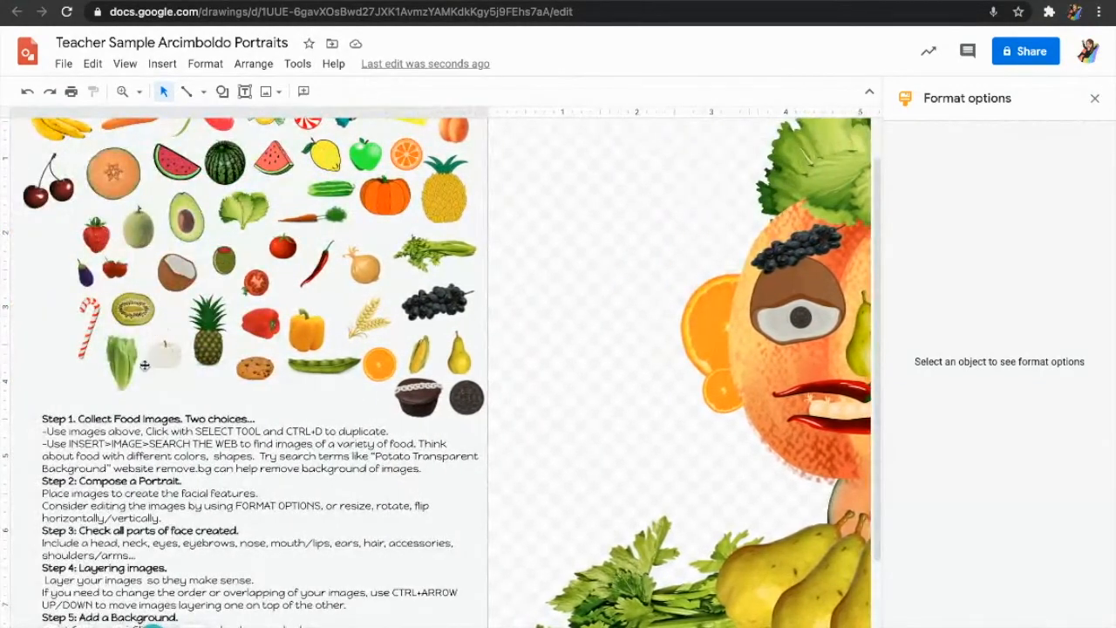
pyautogui.click(129, 361)
pyautogui.hotkey('ctrl', 'd')
pyautogui.moveTo(129, 373); pyautogui.dragTo(645, 108)
pyautogui.scroll(1, 619, 244)
pyautogui.hscroll(5, 619, 244)
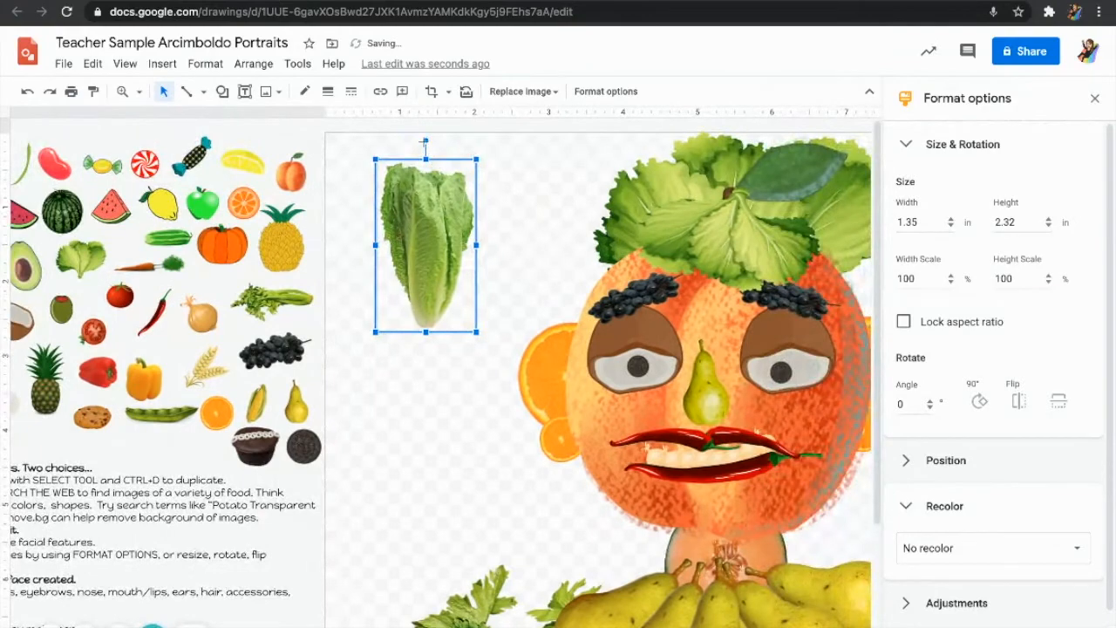
# - Rotate the romaine to 191.5°, enlarge it to 3.03 by 5.21 in, and layer it behind the left-hand ear as long hair
pyautogui.moveTo(426, 141); pyautogui.dragTo(425, 409)
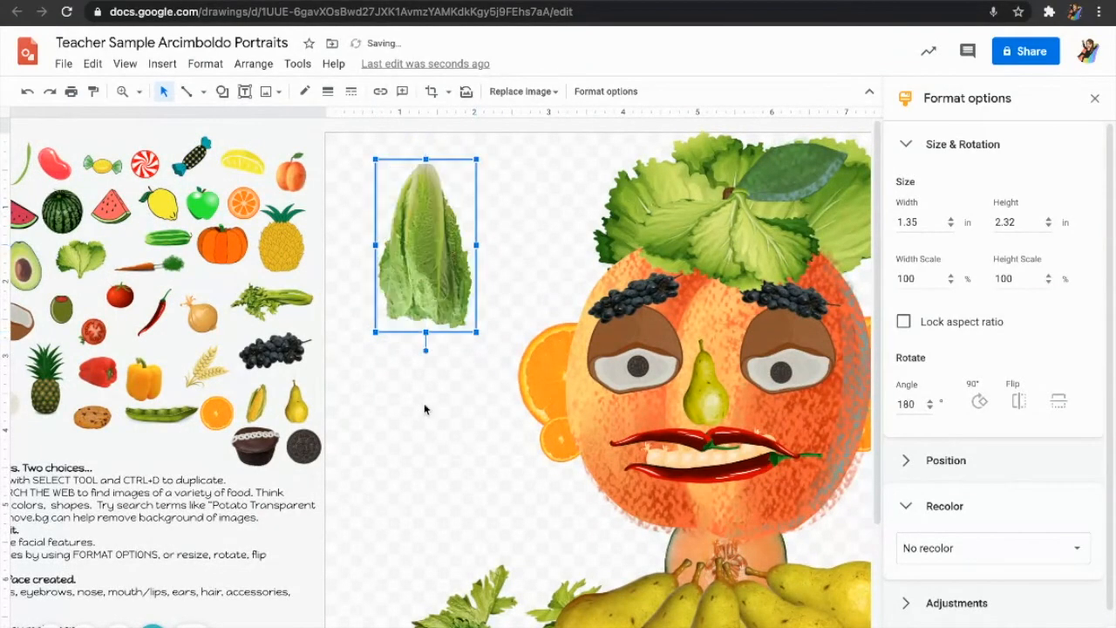
pyautogui.moveTo(478, 336); pyautogui.dragTo(523, 411)
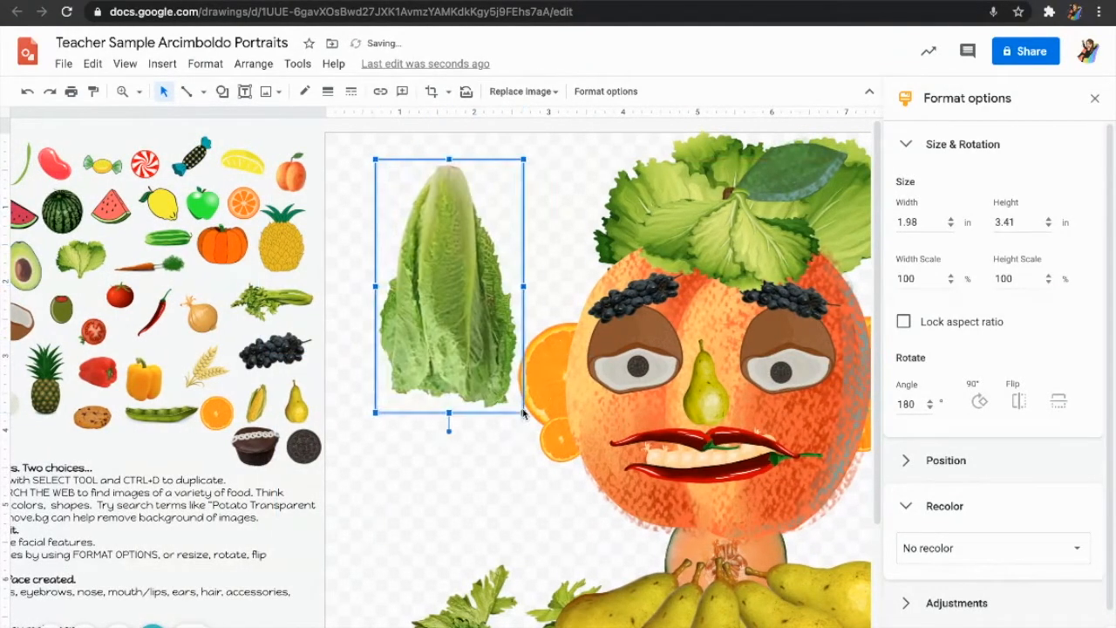
pyautogui.hscroll(5, 252, 311)
pyautogui.moveTo(265, 440); pyautogui.dragTo(347, 463)
pyautogui.hotkey('ctrl', 'shift', 'Down')
pyautogui.moveTo(283, 382); pyautogui.dragTo(390, 405)
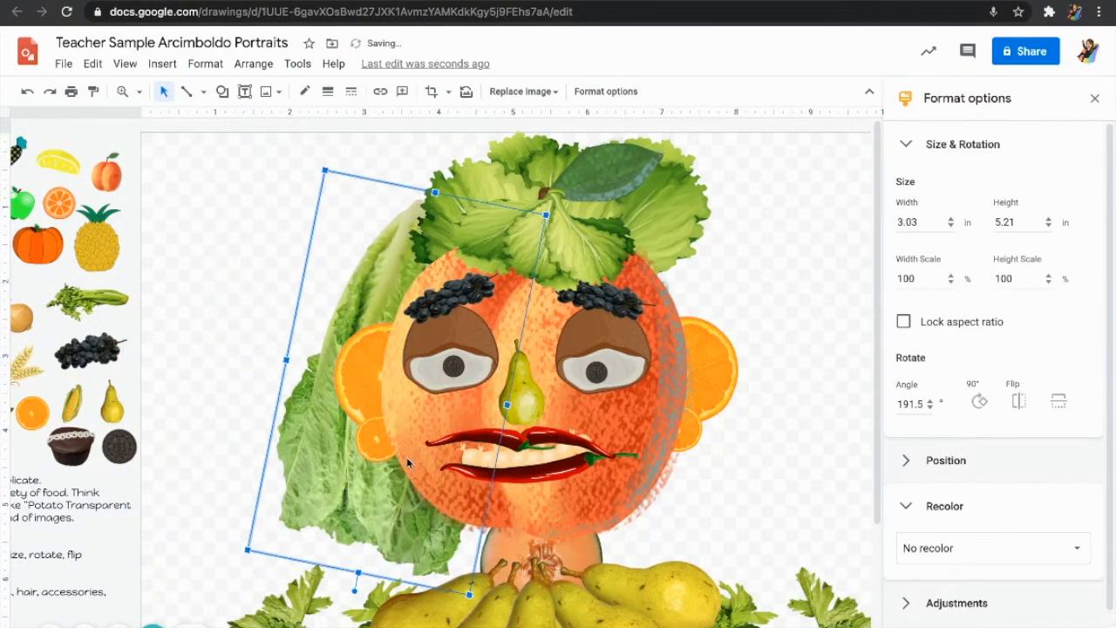
# - Duplicate the long romaine hair, rotate the copy to 163.2°, and layer it behind the ear on the other side of the head
pyautogui.hotkey('ctrl', 'd')
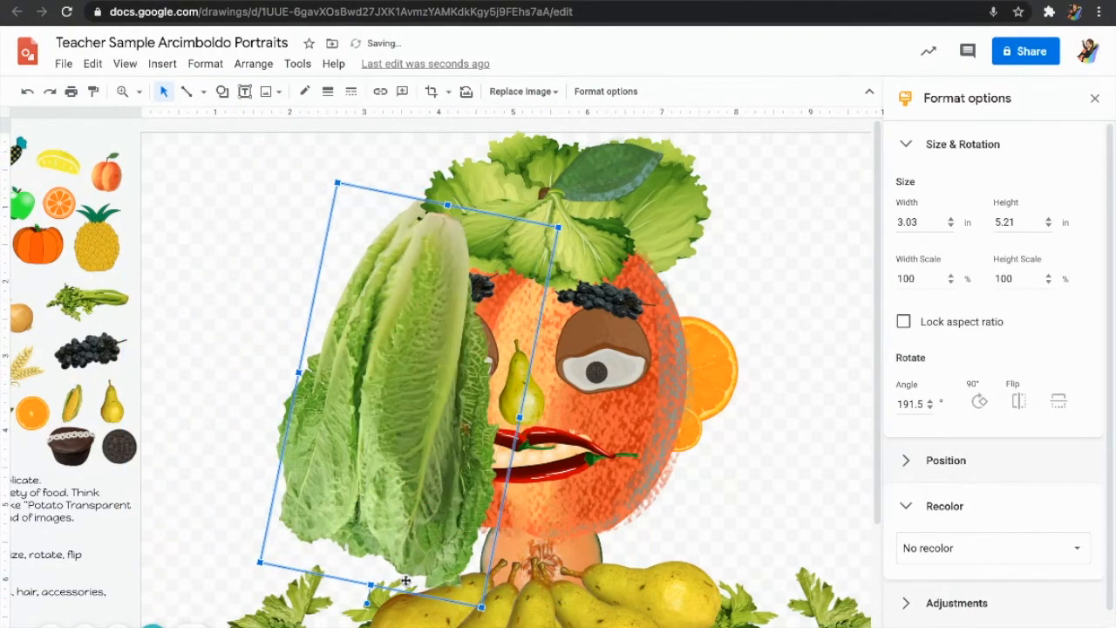
pyautogui.moveTo(368, 604); pyautogui.dragTo(528, 576)
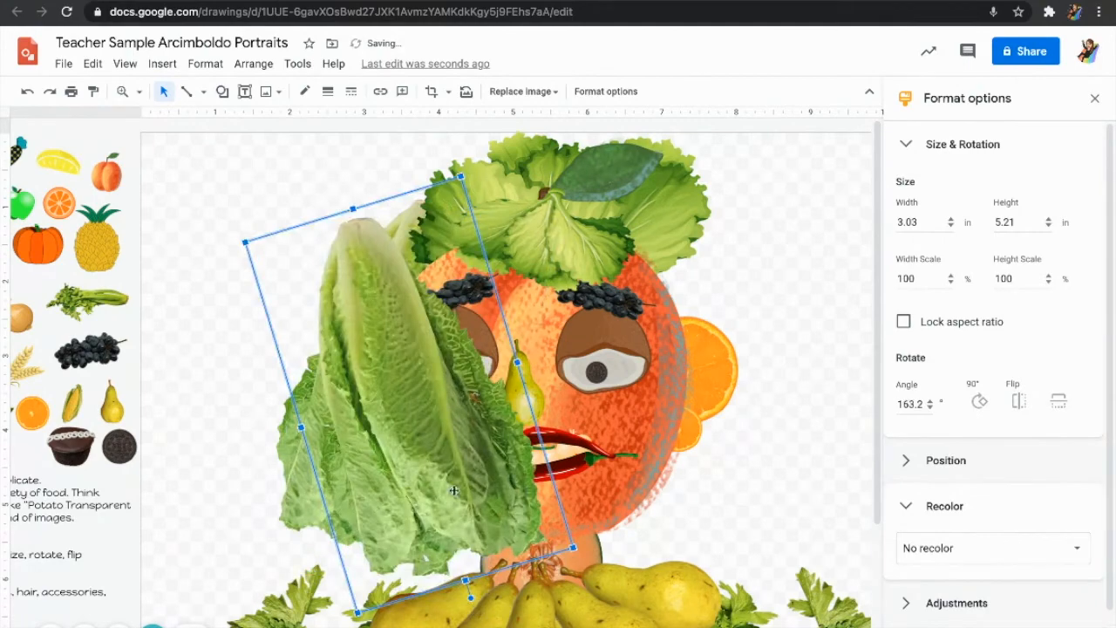
pyautogui.moveTo(467, 475); pyautogui.dragTo(720, 481)
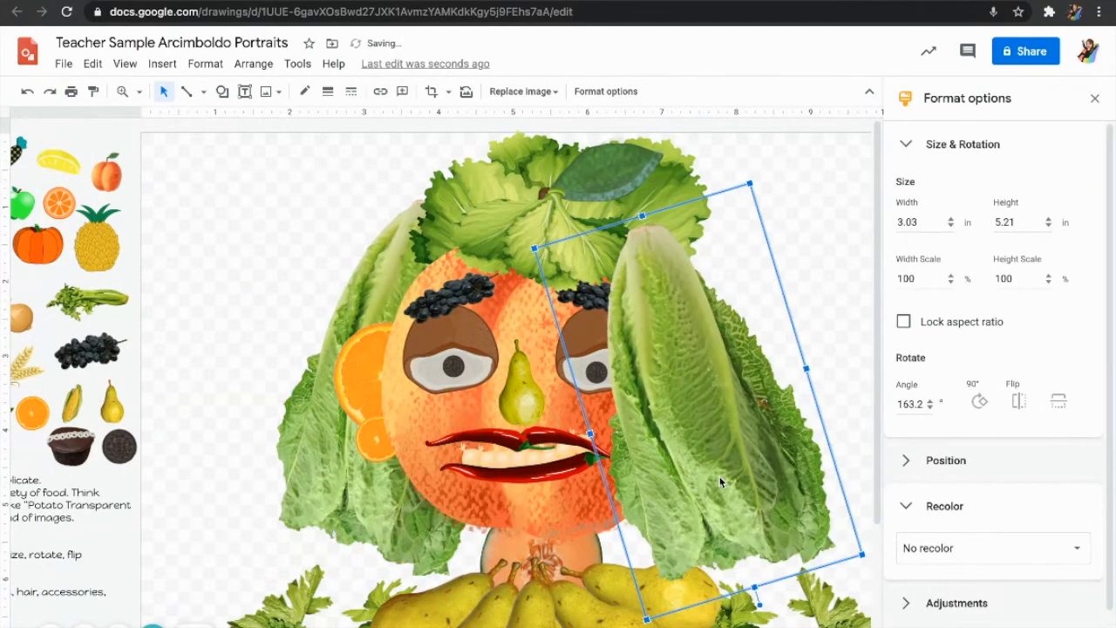
pyautogui.hotkey('ctrl', 'Down')
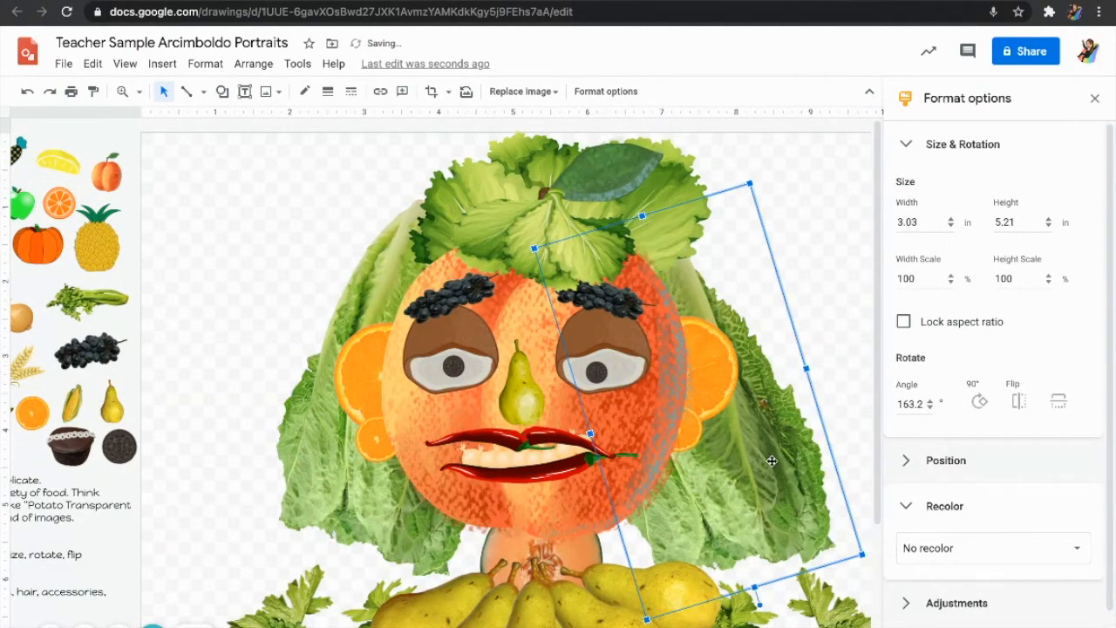
# - Duplicate the right-hand romaine hair, rotate the copy to 167°, and reduce it to a 0.99 by 2.86 in strand
pyautogui.hotkey('ctrl', 'd')
pyautogui.moveTo(657, 625); pyautogui.dragTo(682, 528)
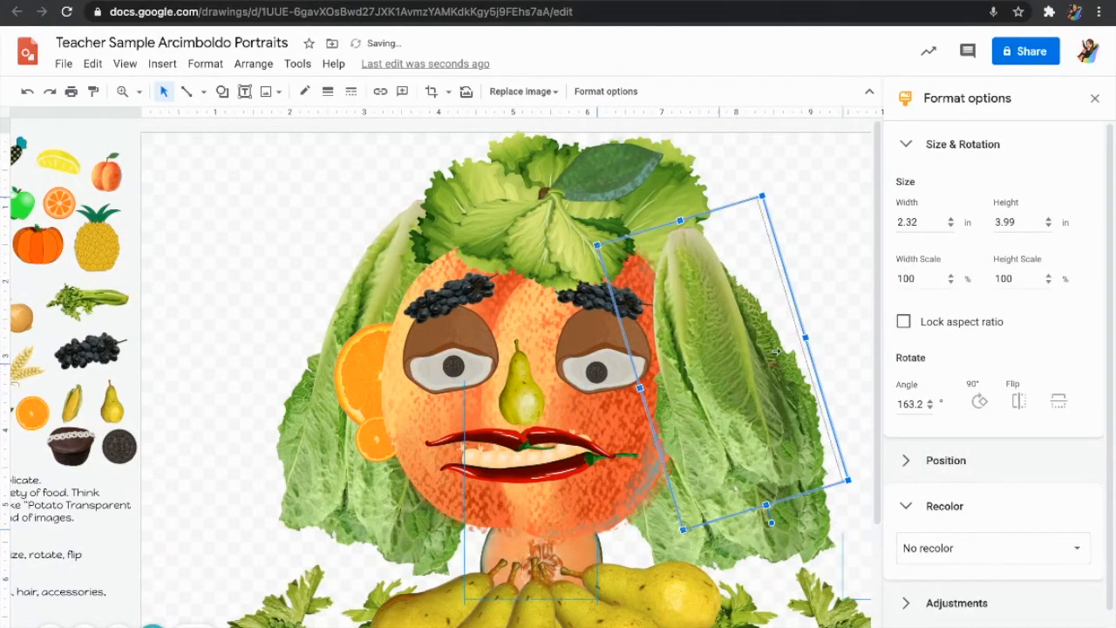
pyautogui.moveTo(805, 338); pyautogui.dragTo(714, 366)
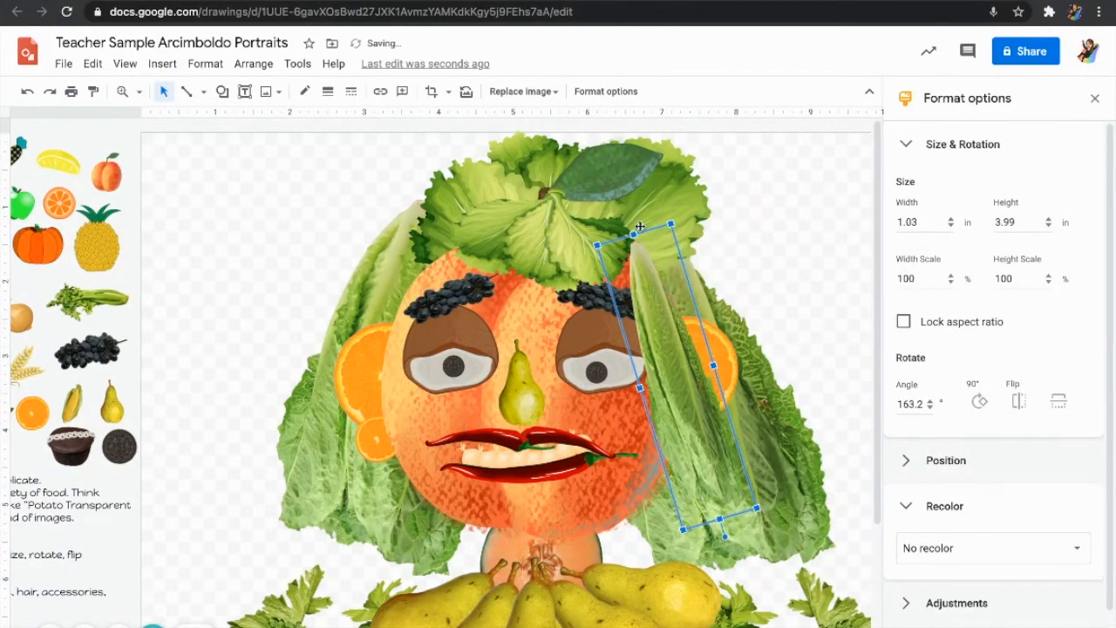
pyautogui.moveTo(670, 224); pyautogui.dragTo(695, 224)
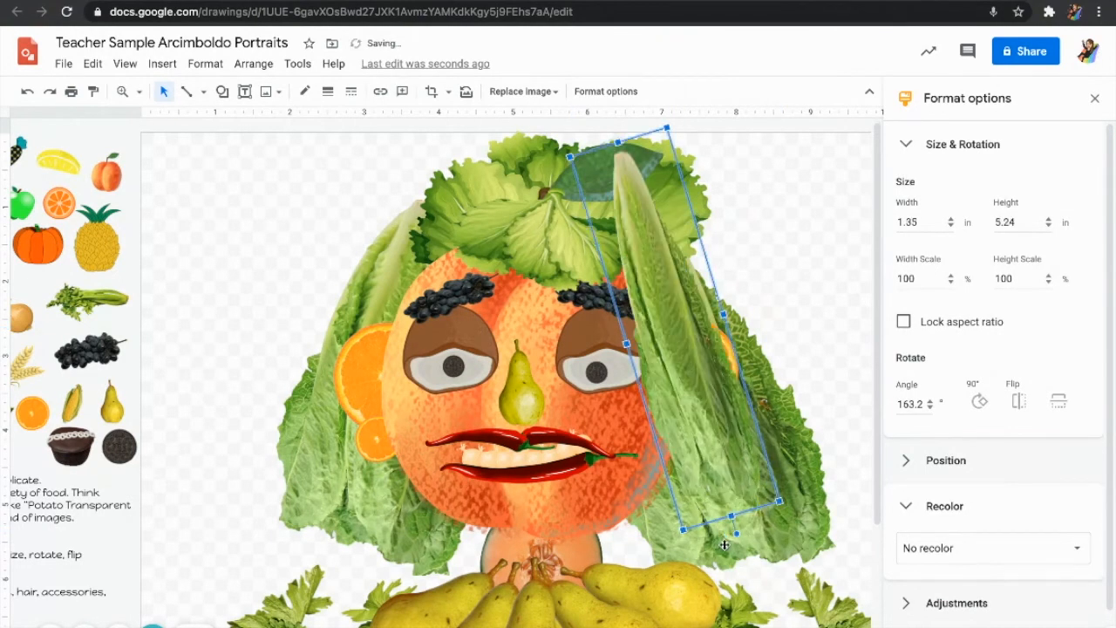
pyautogui.moveTo(735, 530); pyautogui.dragTo(724, 537)
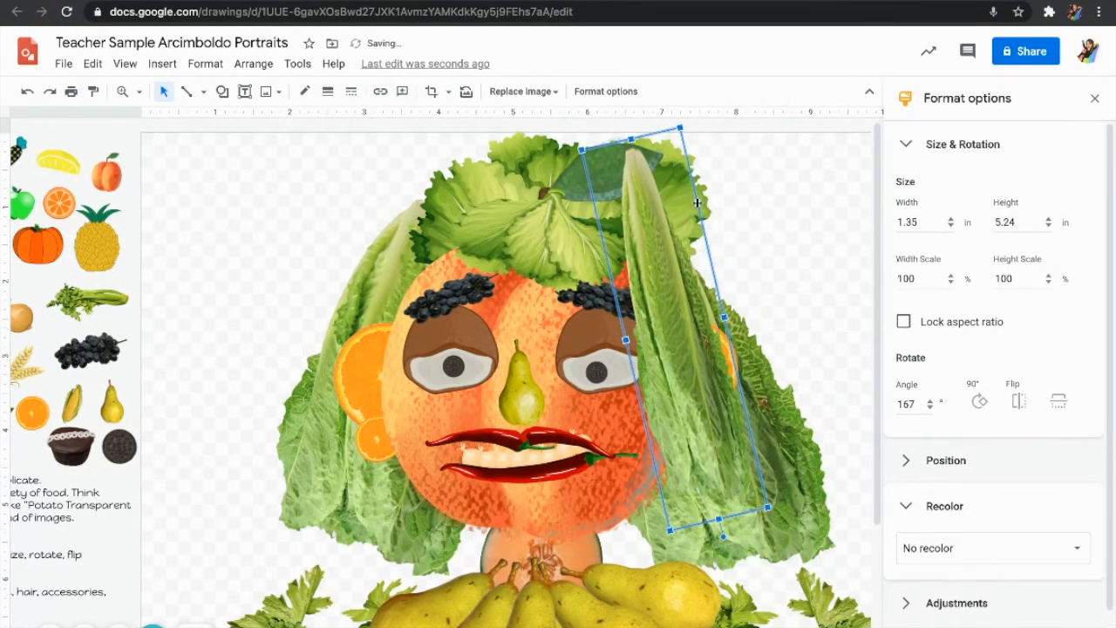
pyautogui.moveTo(630, 139); pyautogui.dragTo(670, 315)
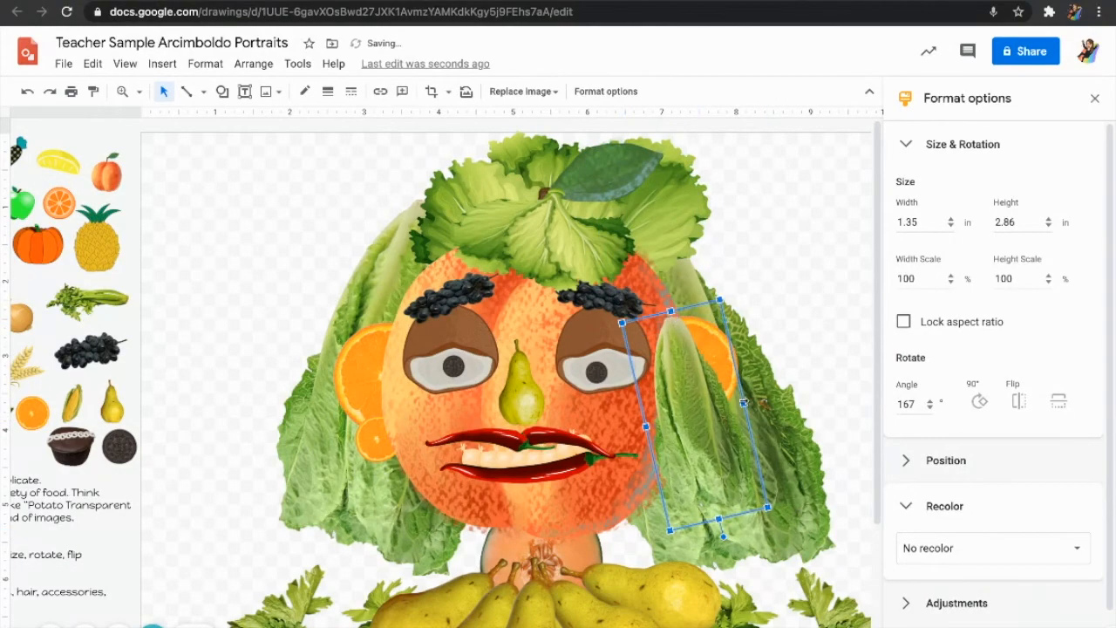
pyautogui.moveTo(748, 405); pyautogui.dragTo(716, 410)
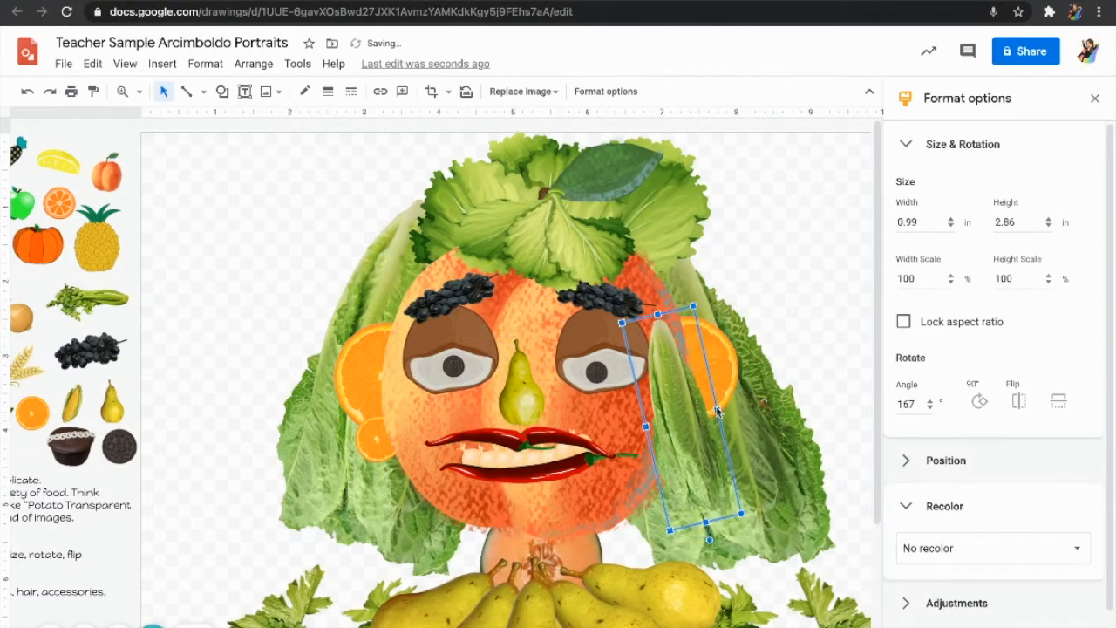
# - Rotate the romaine strand to 171.4°, shrink it to 0.54 by 1.98 in, and position it beside the right-hand ear below the lettuce hair
pyautogui.moveTo(710, 541)
pyautogui.mouseDown()
pyautogui.moveTo(713, 549)
pyautogui.moveTo(691, 548)
pyautogui.mouseUp()
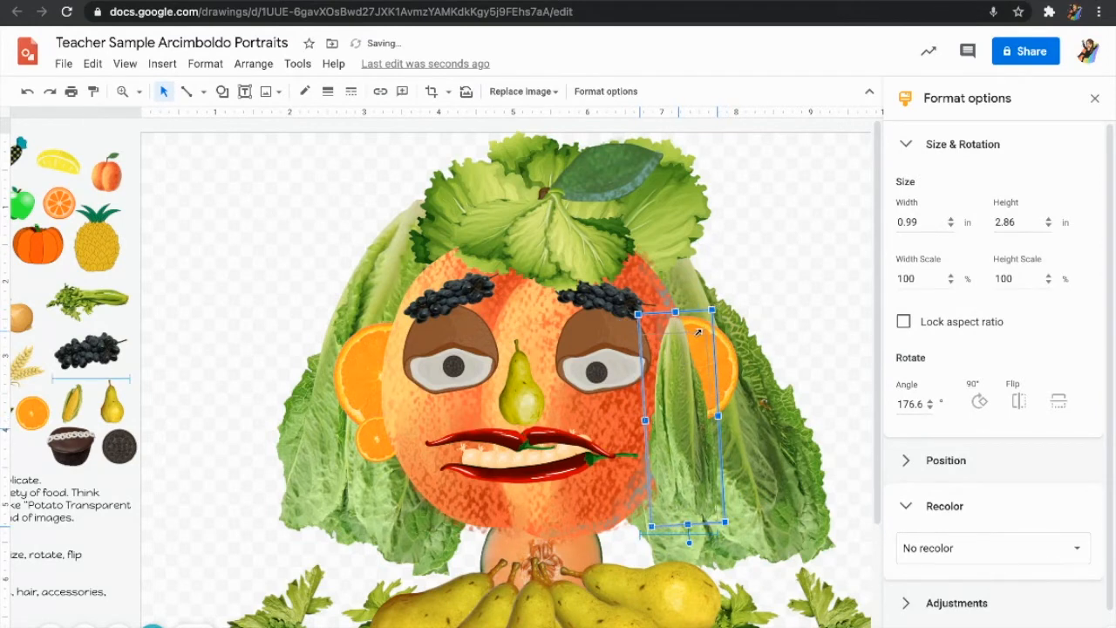
pyautogui.moveTo(713, 309); pyautogui.dragTo(703, 337)
pyautogui.moveTo(659, 530); pyautogui.dragTo(669, 339)
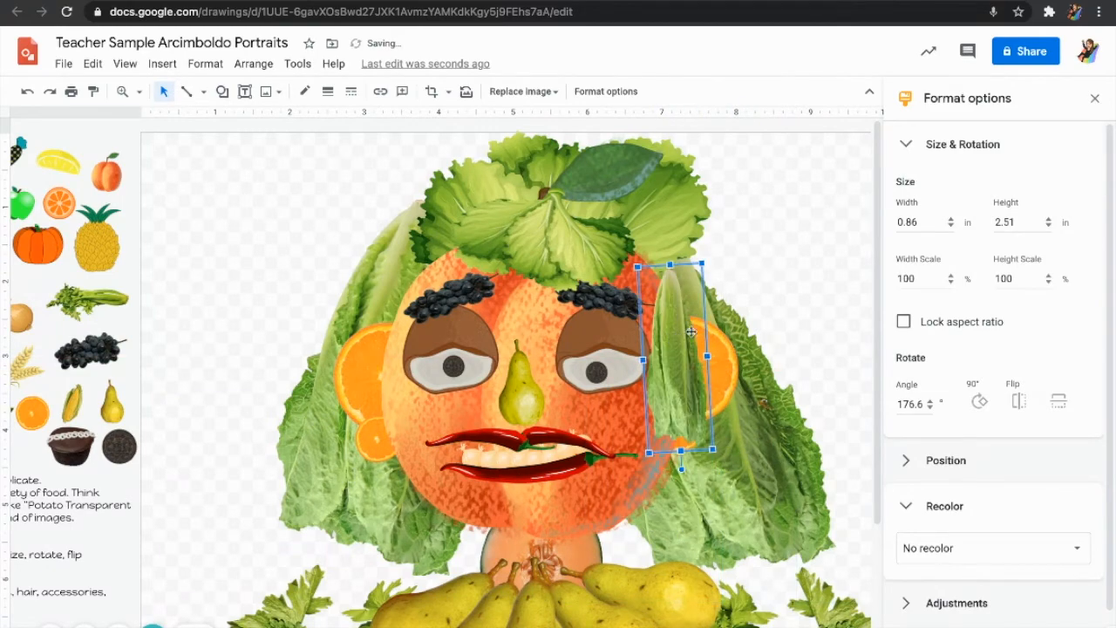
pyautogui.moveTo(680, 469); pyautogui.dragTo(692, 469)
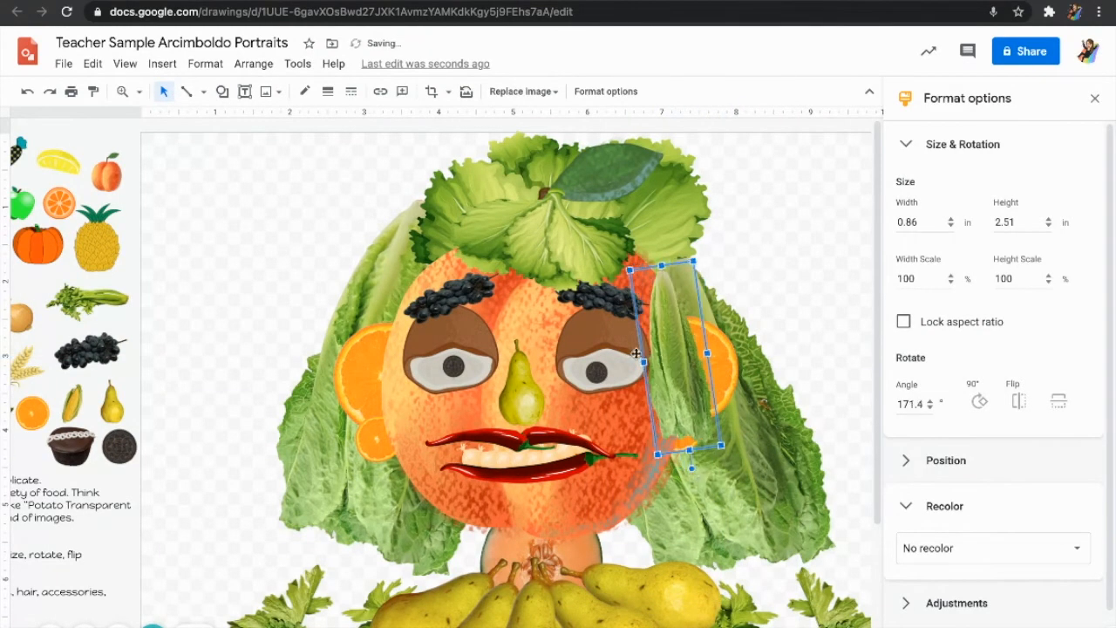
pyautogui.moveTo(646, 362); pyautogui.dragTo(658, 361)
pyautogui.click(785, 391)
pyautogui.click(827, 331)
pyautogui.click(688, 399)
pyautogui.moveTo(702, 423); pyautogui.dragTo(696, 405)
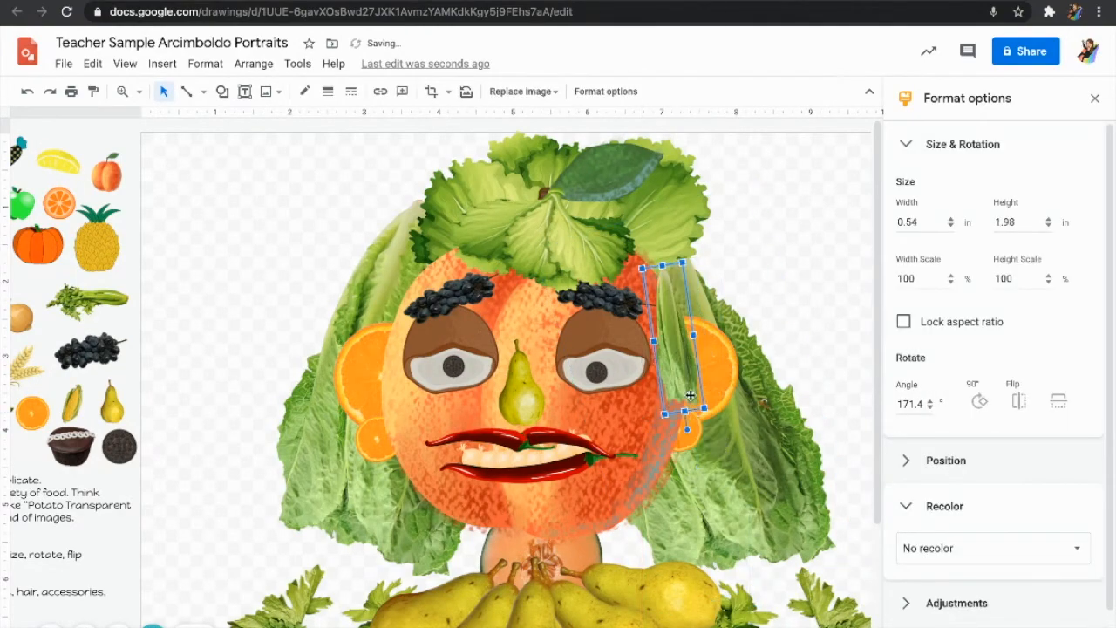
pyautogui.moveTo(677, 355); pyautogui.dragTo(678, 332)
# - Duplicate the lettuce fringe into smaller pieces at both ends of the hairline, sizing the left-hand piece to 1.69 by 0.86 in
pyautogui.click(587, 253)
pyautogui.moveTo(587, 253); pyautogui.dragTo(599, 265)
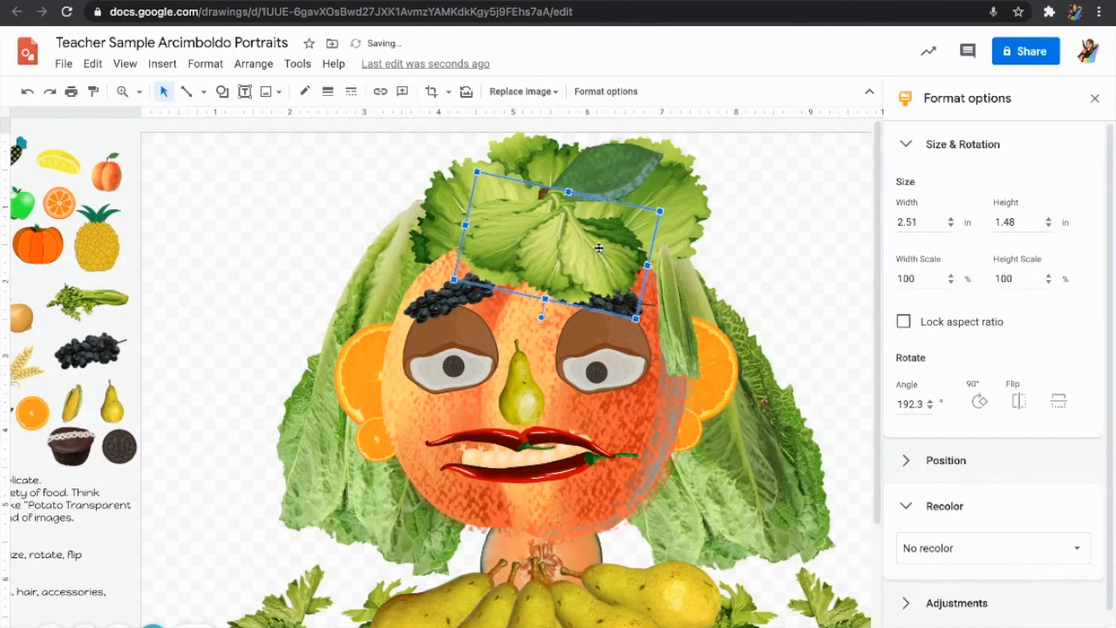
pyautogui.moveTo(660, 211); pyautogui.dragTo(436, 266)
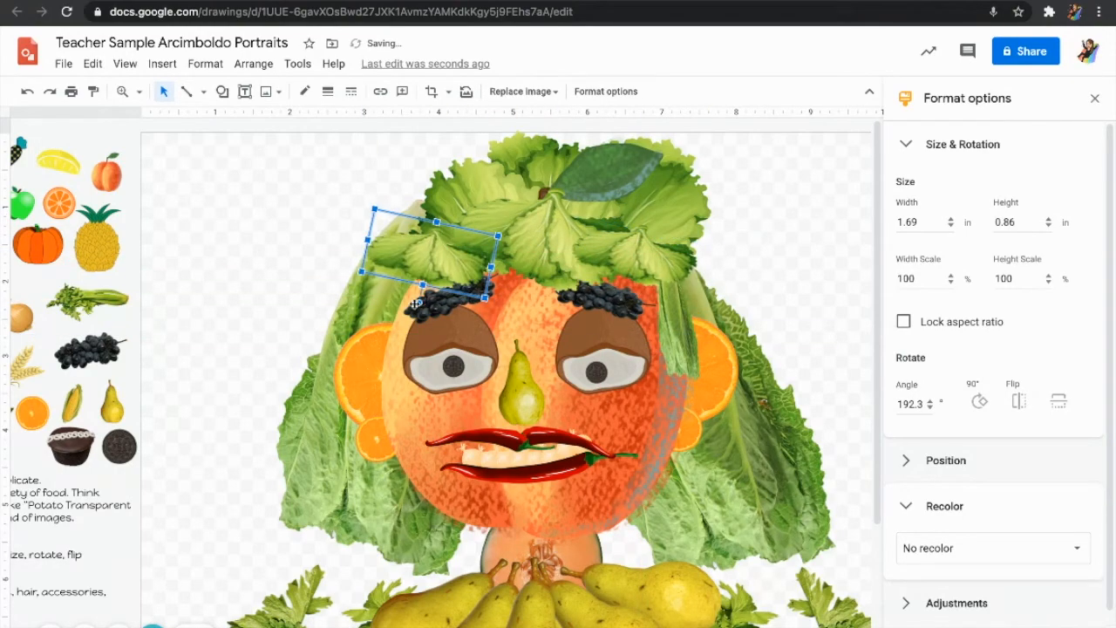
pyautogui.moveTo(421, 302); pyautogui.dragTo(443, 301)
pyautogui.click(356, 253)
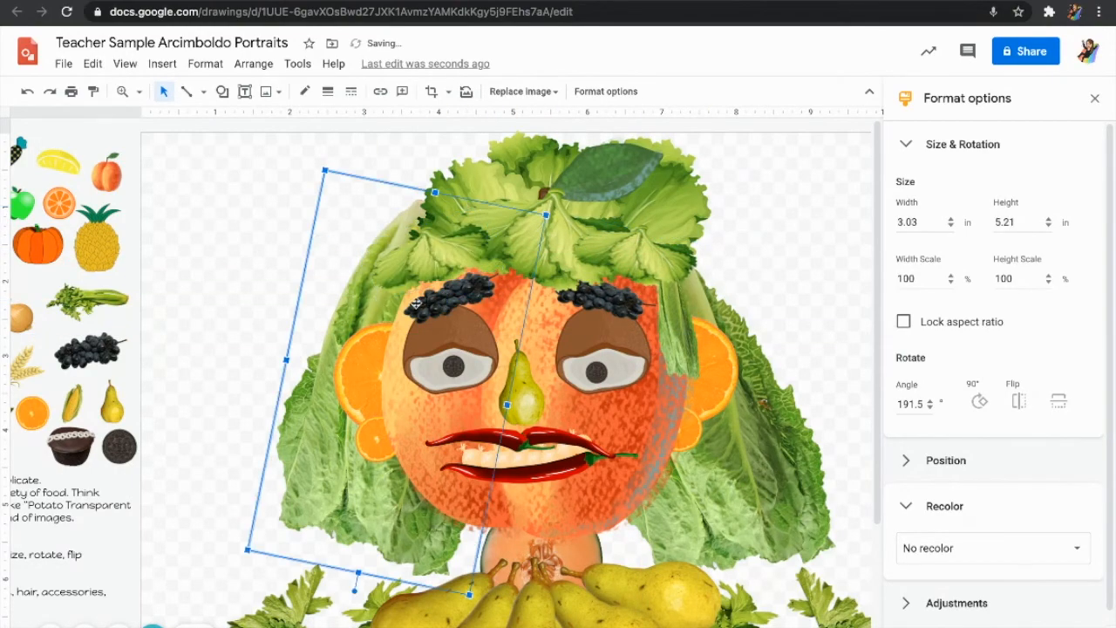
pyautogui.click(251, 237)
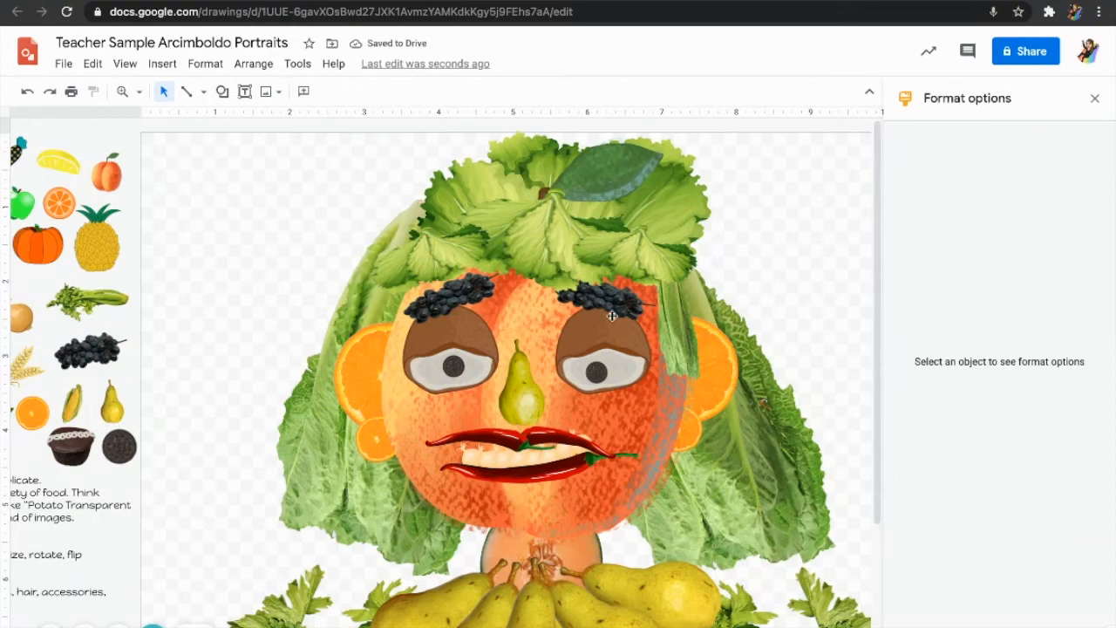
# - Duplicate the pea pod from the food collection and enlarge the copy to 5.06 by 1.28 in over the lower pears
pyautogui.hscroll(-2, 353, 399)
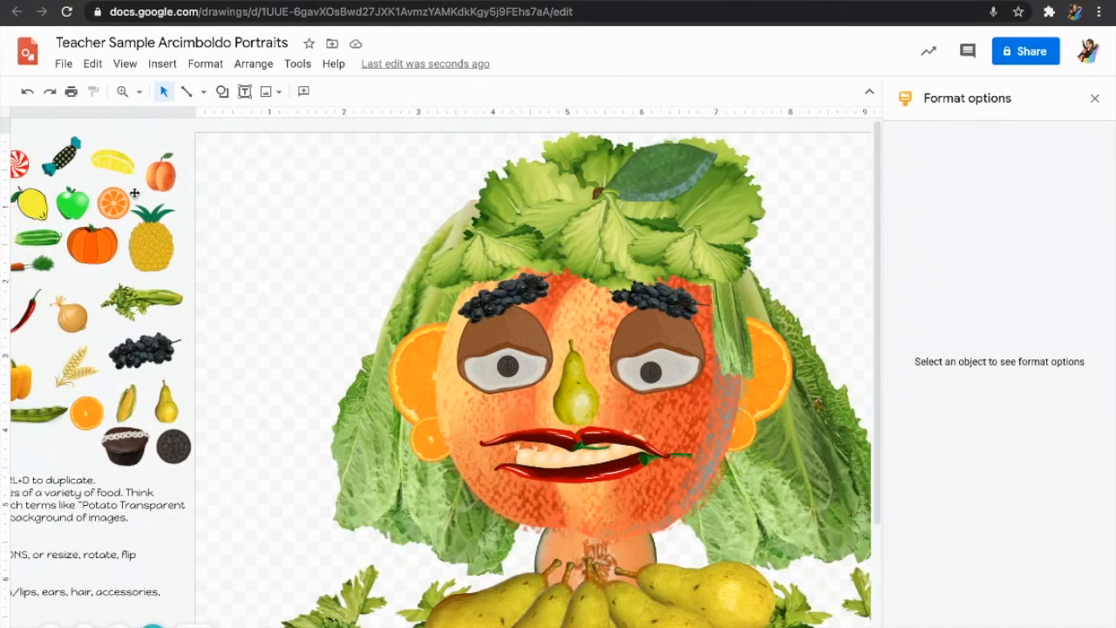
pyautogui.click(126, 90)
pyautogui.click(174, 145)
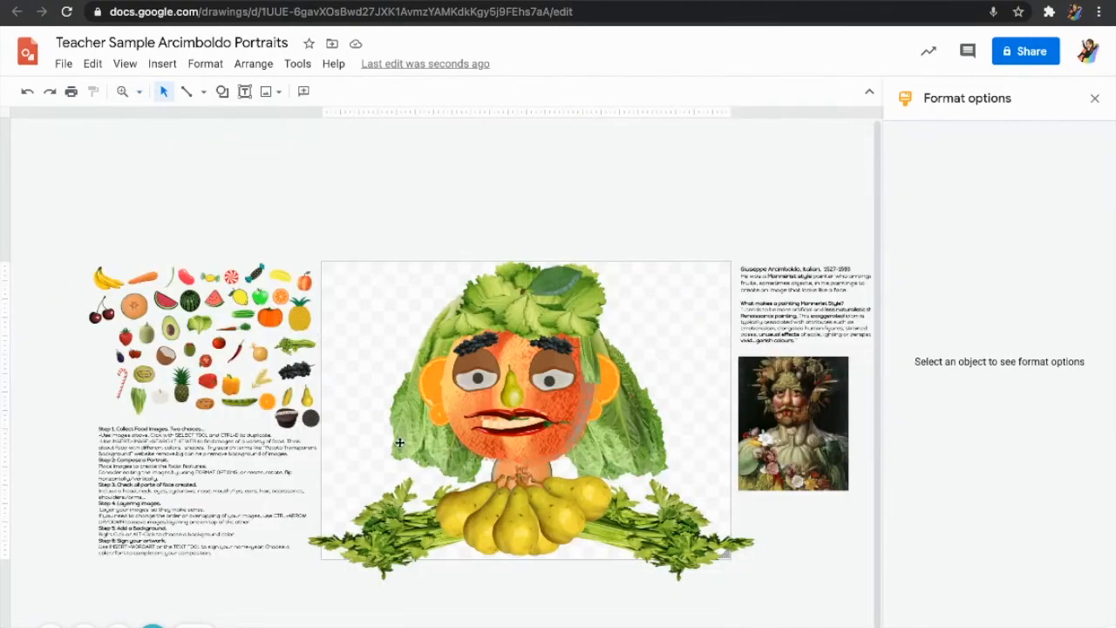
pyautogui.click(245, 403)
pyautogui.hotkey('ctrl', 'd')
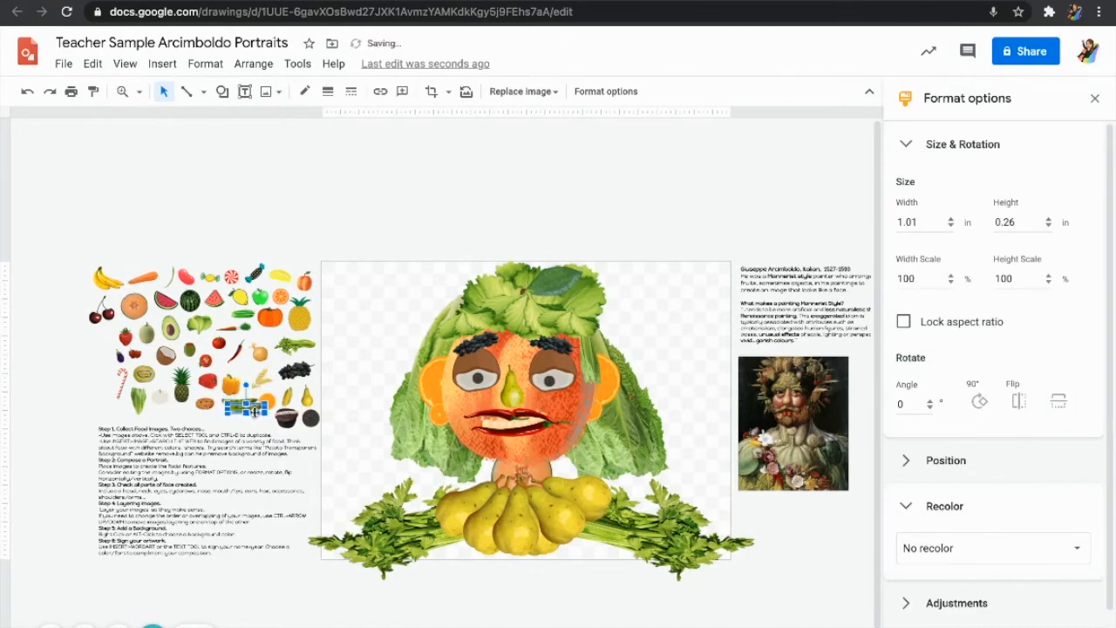
pyautogui.moveTo(247, 408); pyautogui.dragTo(446, 547)
pyautogui.moveTo(591, 512); pyautogui.dragTo(617, 504)
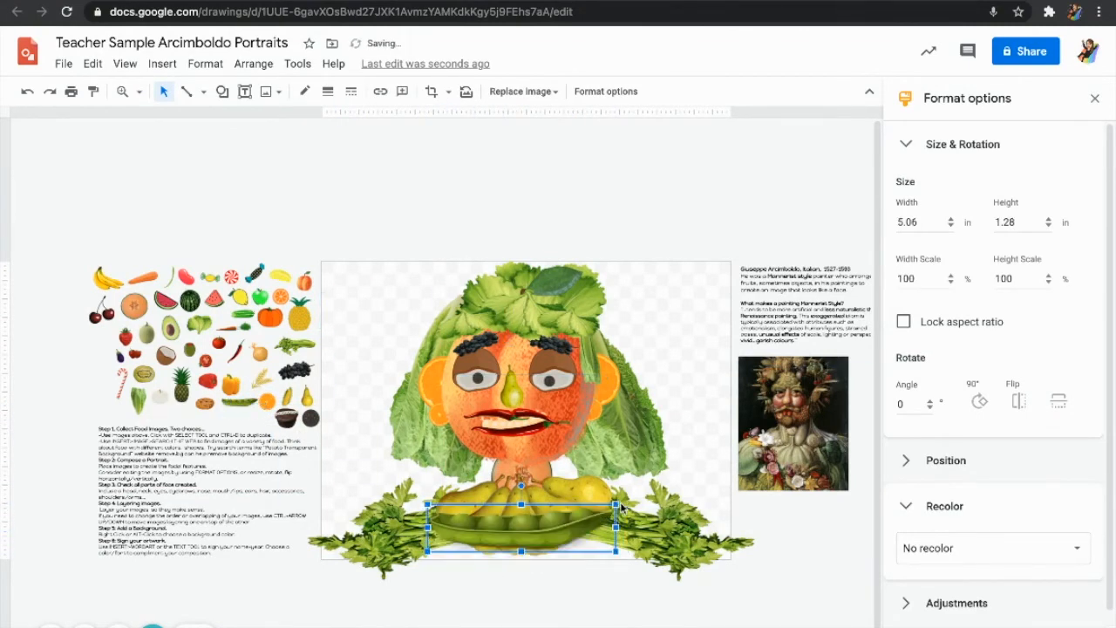
# - Send the pea pod behind the pears and nudge it down and left beneath them
pyautogui.hotkey('ctrl', 'shift', 'Down')
pyautogui.press('Down')
pyautogui.press('Down')
pyautogui.press('Down')
pyautogui.press('Down')
pyautogui.press('Left')
pyautogui.press('Left')
pyautogui.press('Left')
pyautogui.press('Left')
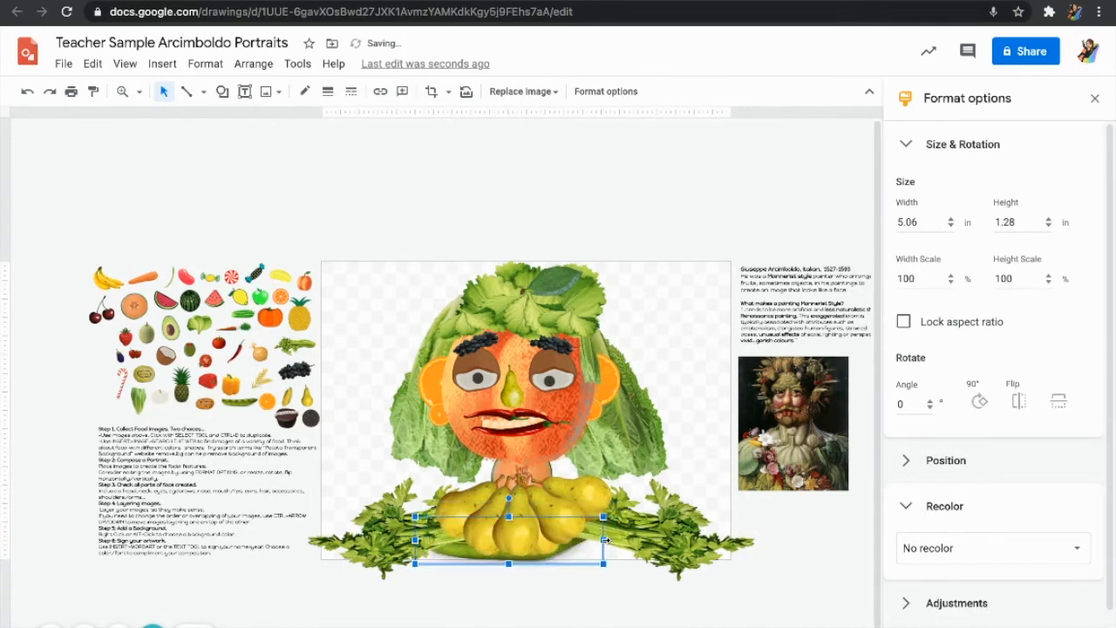
# - Stretch the pea pod on both sides and downward to 6.75 by 1.77 in, forming a base below the pears
pyautogui.moveTo(603, 540); pyautogui.dragTo(653, 541)
pyautogui.moveTo(533, 563); pyautogui.dragTo(538, 585)
pyautogui.moveTo(415, 549); pyautogui.dragTo(401, 545)
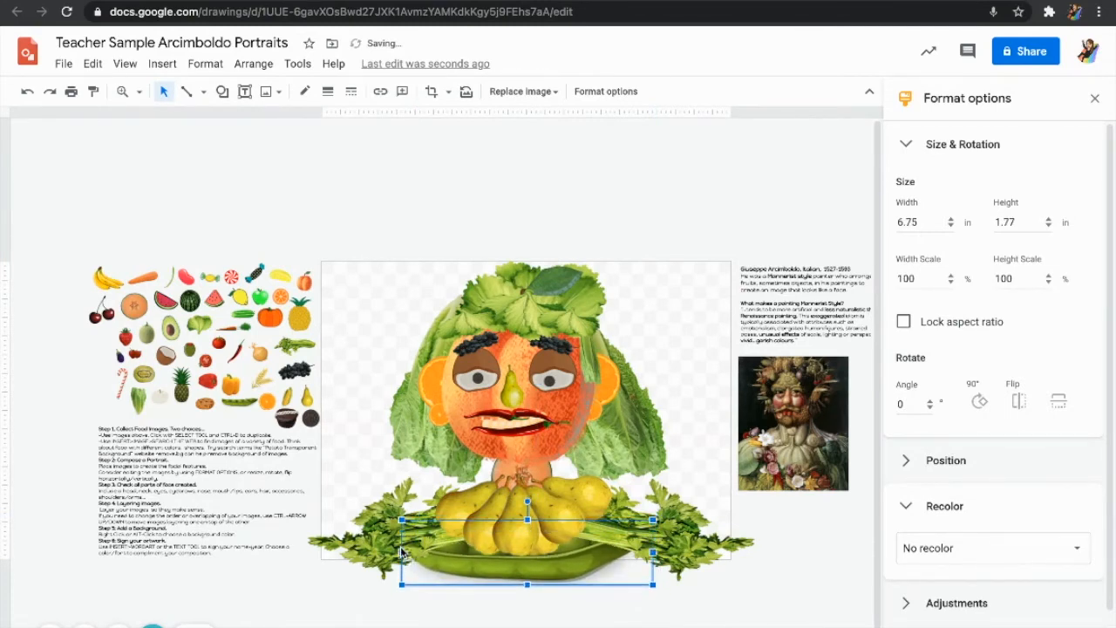
pyautogui.click(646, 623)
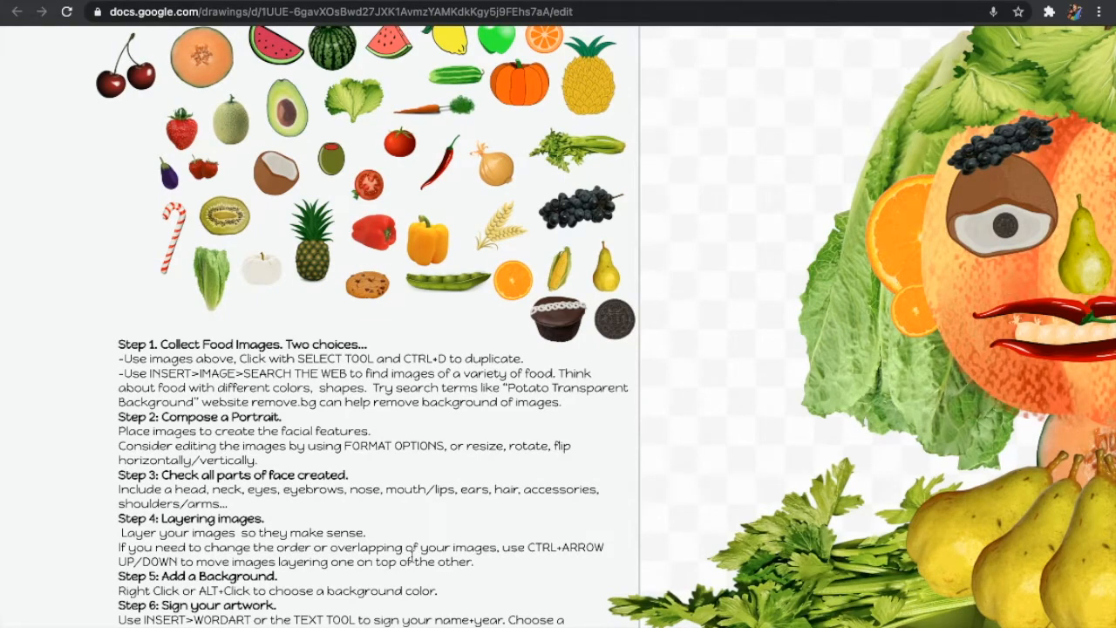
# - Bring the large left-hand orange-slice ear forward over the face and return it behind the head
pyautogui.scroll(-5, 411, 556)
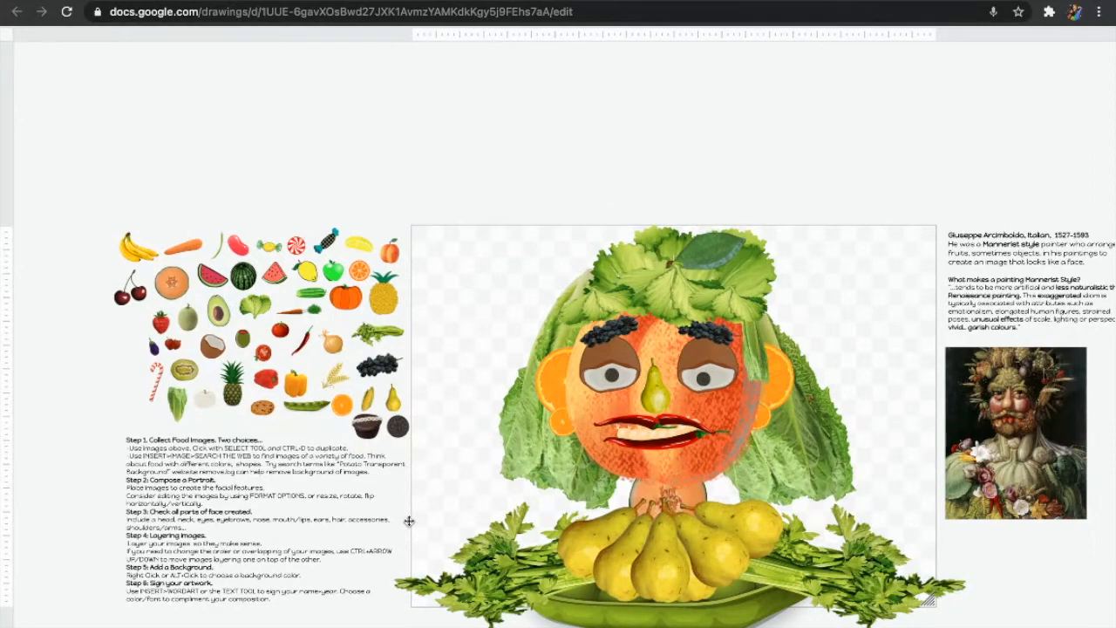
pyautogui.click(555, 388)
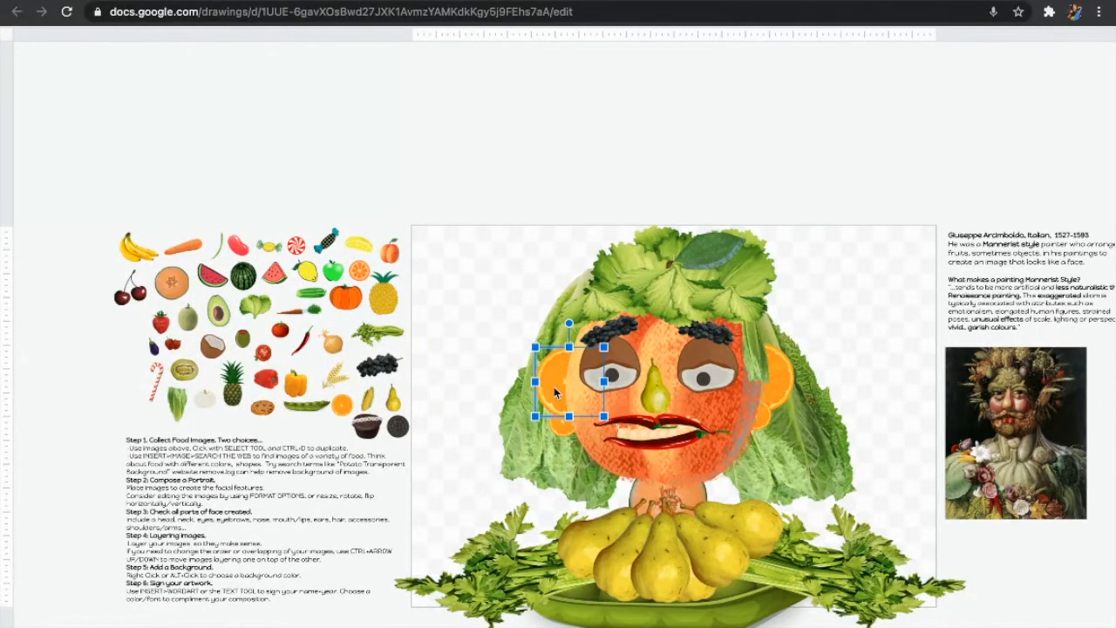
pyautogui.hotkey('ctrl', 'Up')
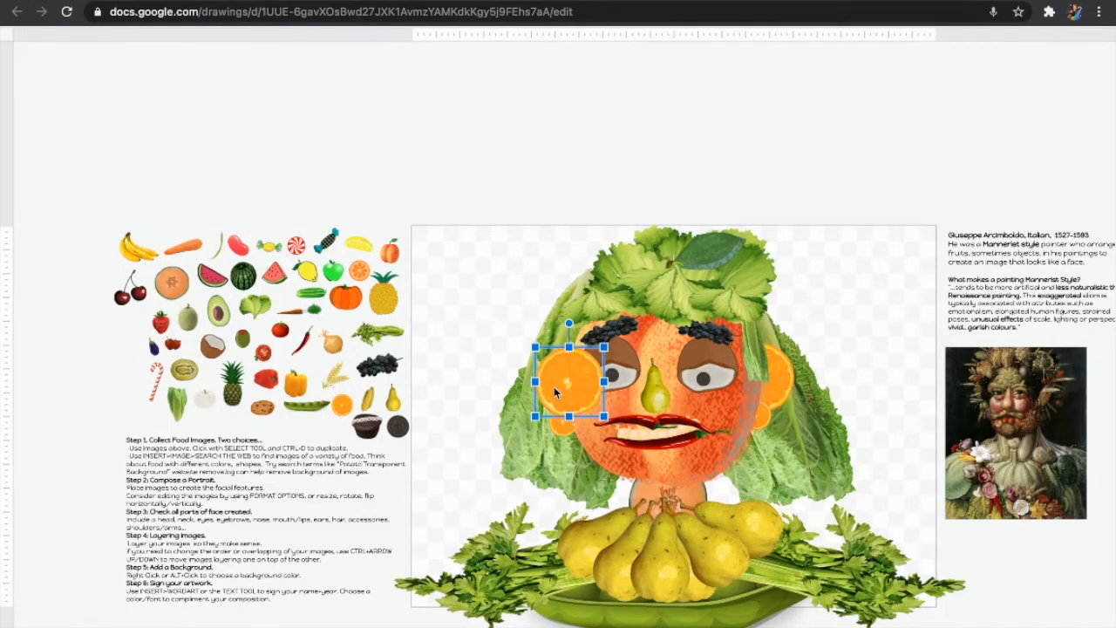
pyautogui.hotkey('ctrl', 'Down')
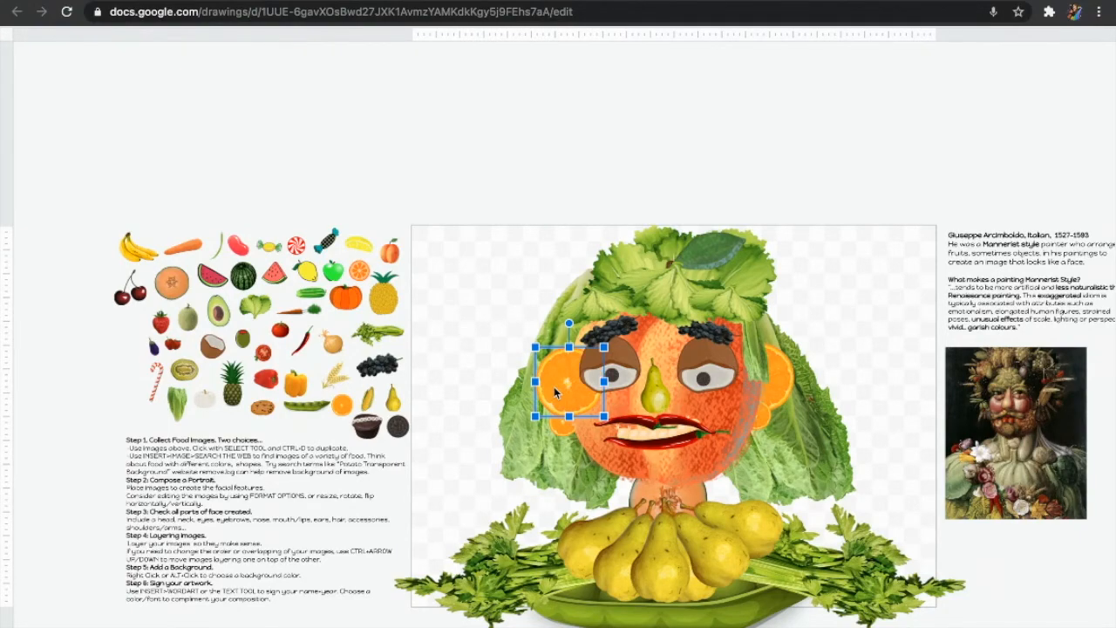
pyautogui.hotkey('ctrl', 'Down')
pyautogui.press('Escape')
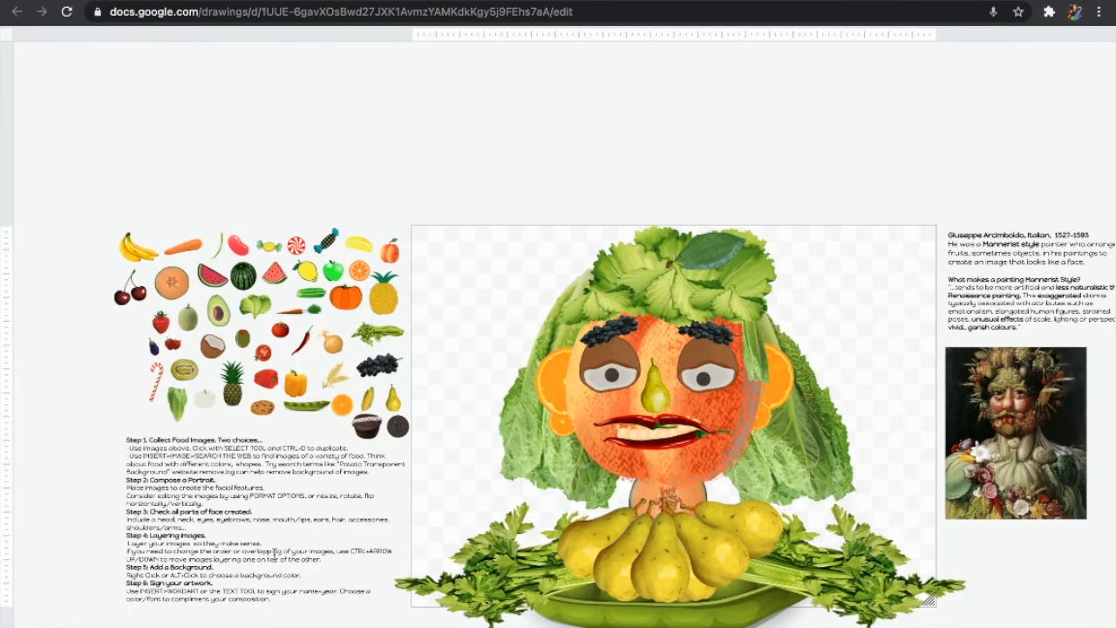
# - Set the drawing's background to a solid dark purple
pyautogui.rightClick(451, 285)
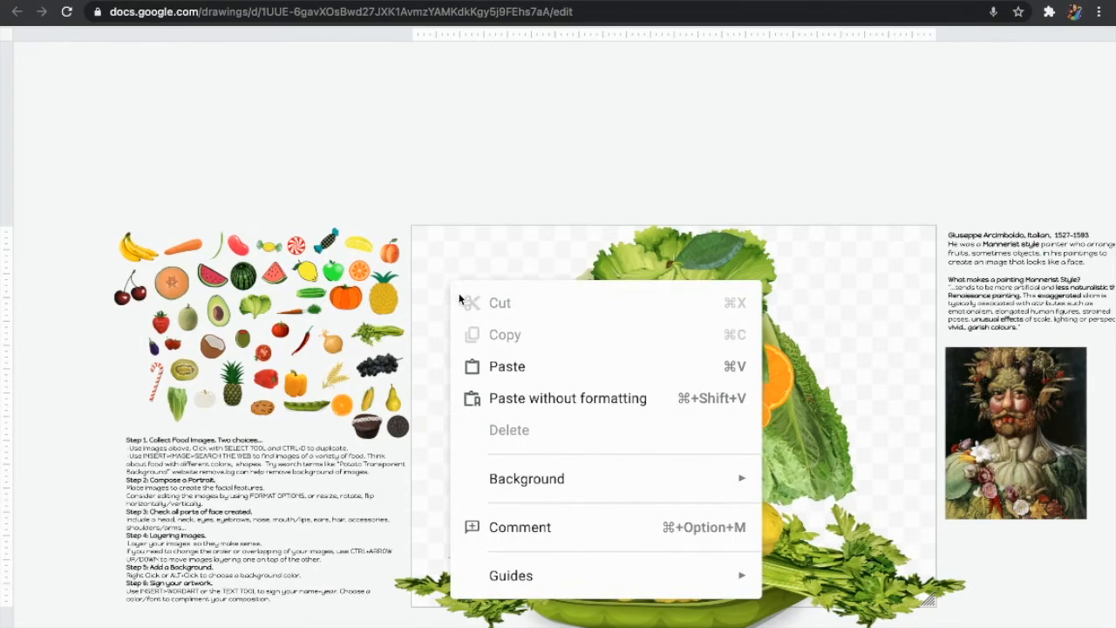
pyautogui.moveTo(528, 484)
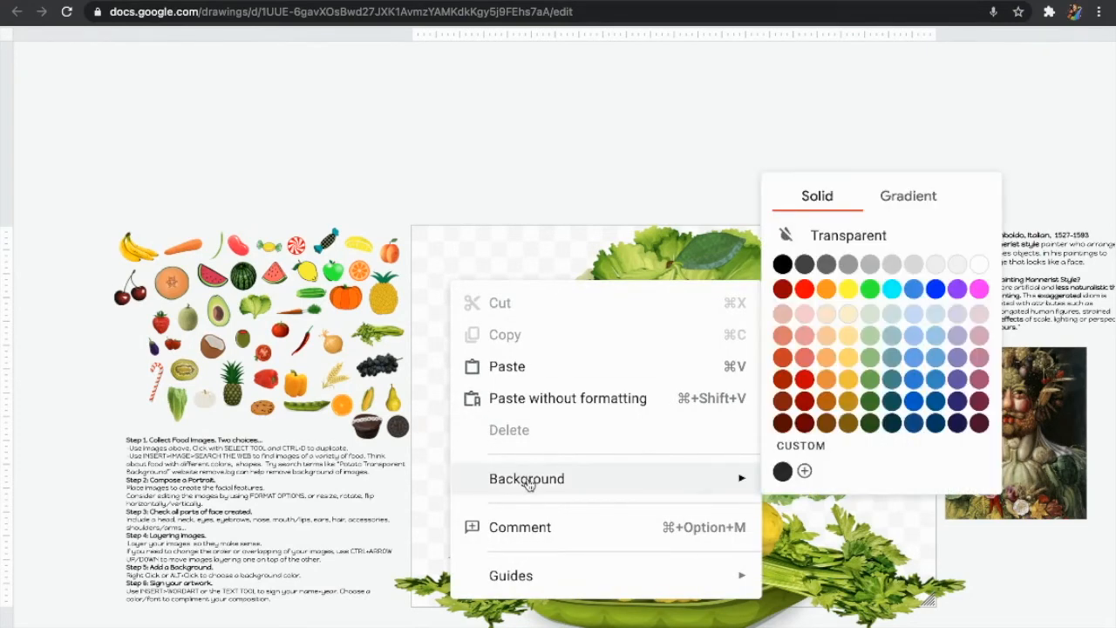
pyautogui.click(958, 424)
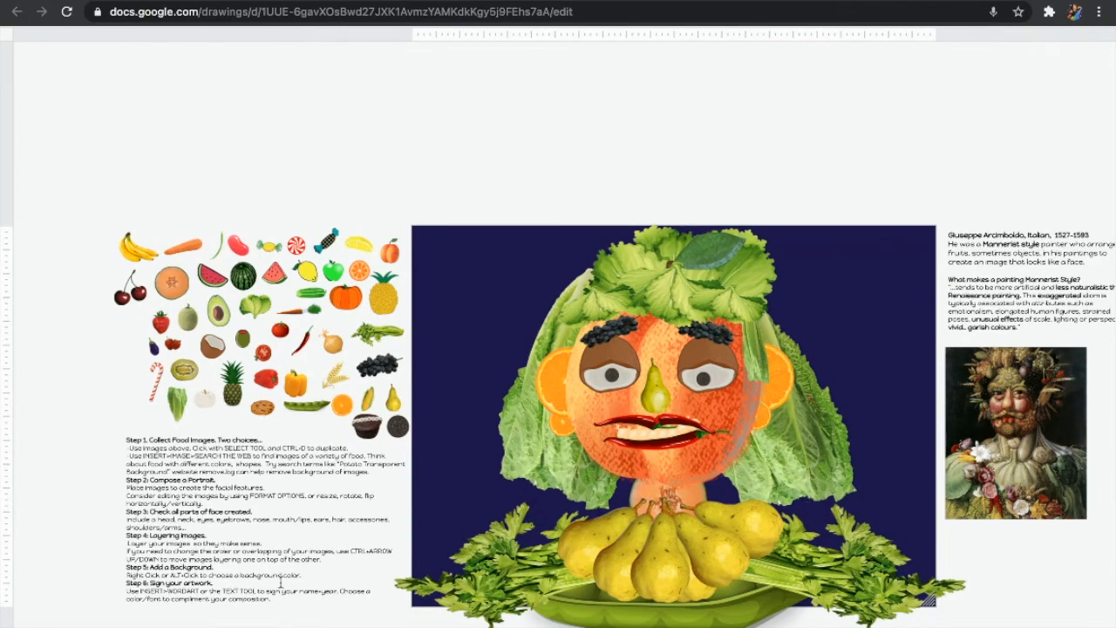
pyautogui.press('Escape')
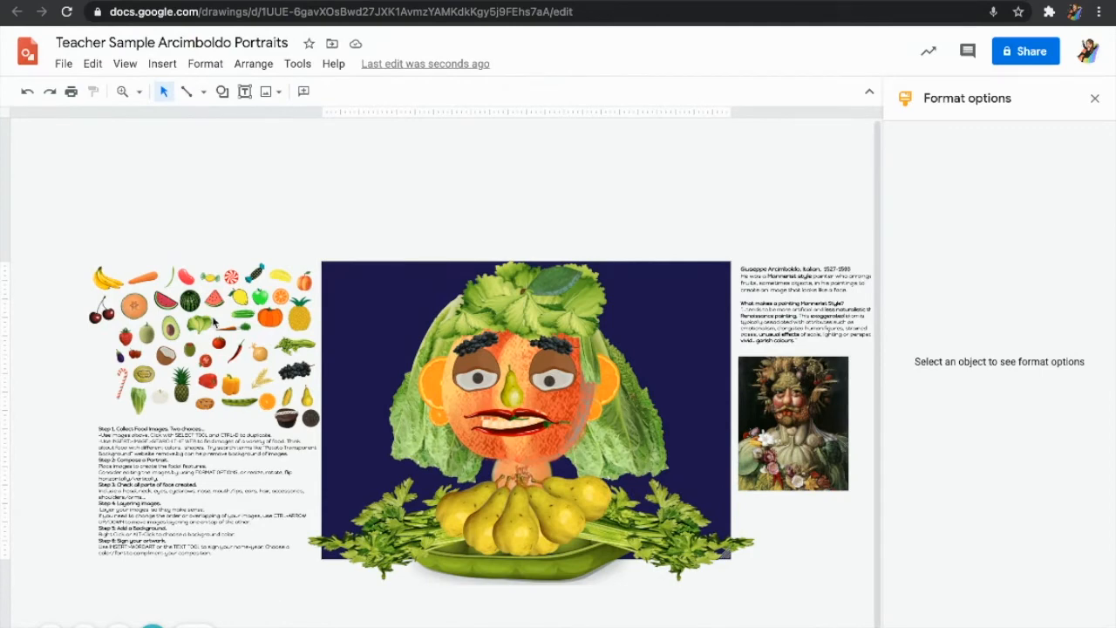
# - Insert a word art signature with the artist's full name followed by 2021
pyautogui.click(162, 64)
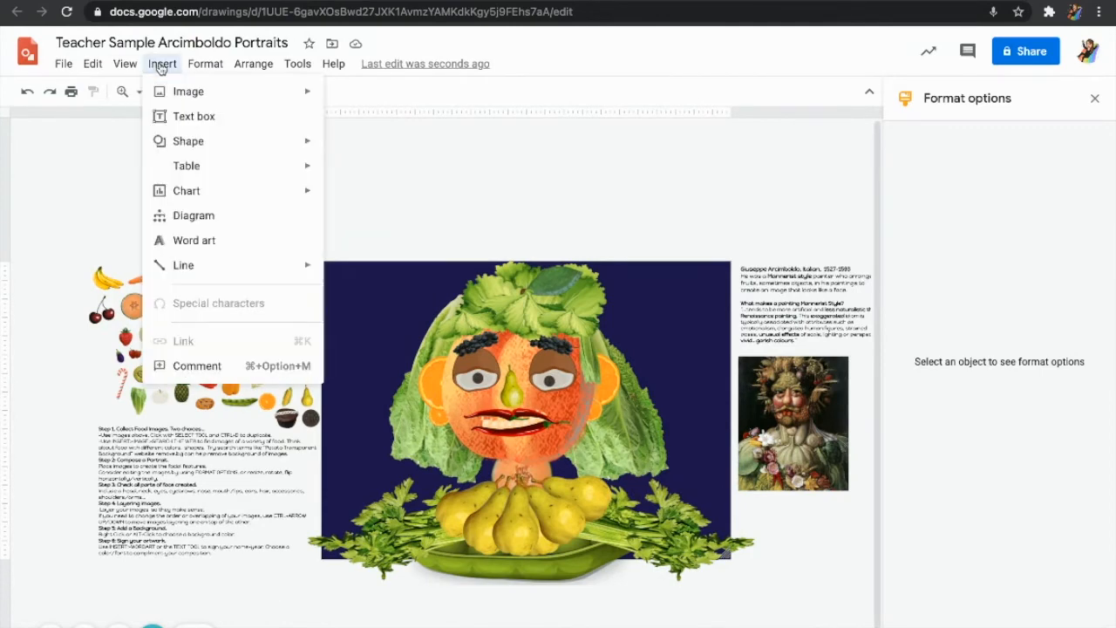
pyautogui.click(209, 241)
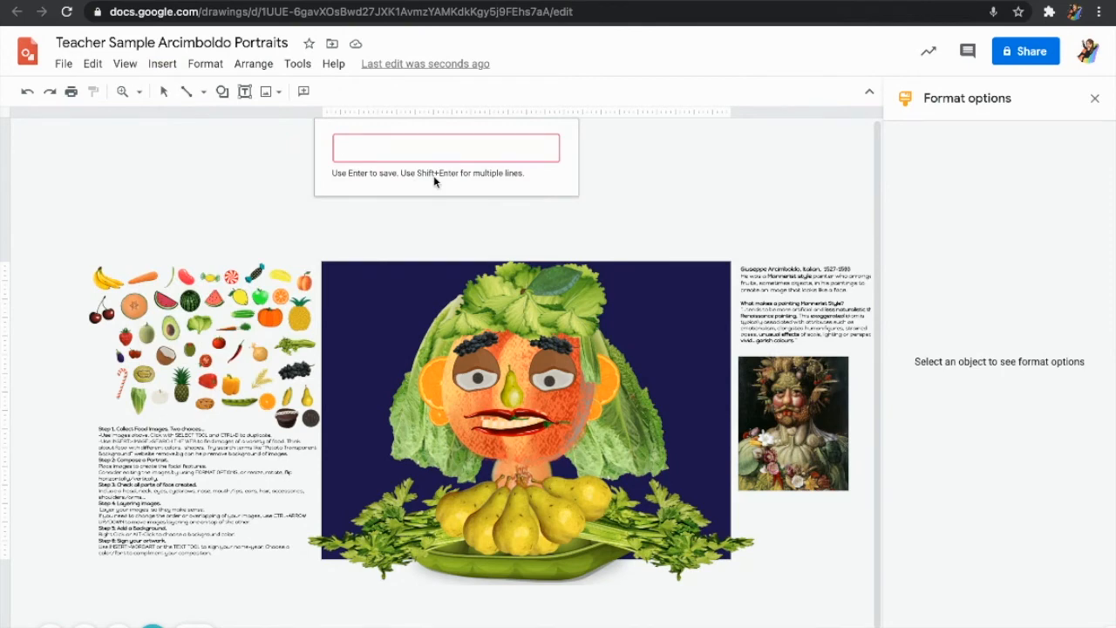
pyautogui.write('jeannamarledres')
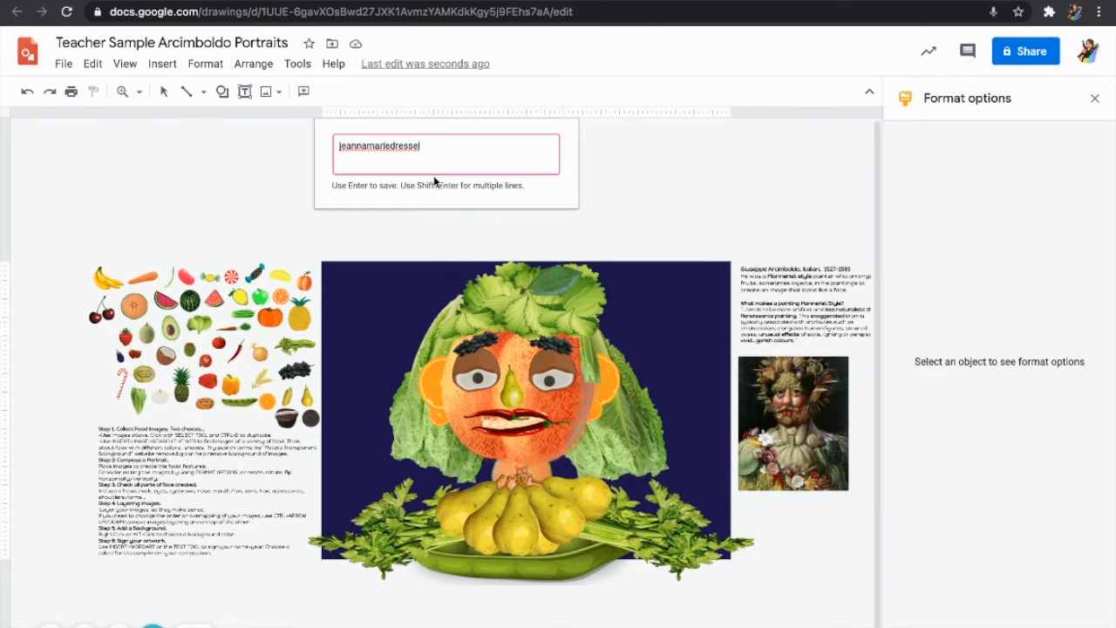
pyautogui.write('sel2021')
pyautogui.press('Return')
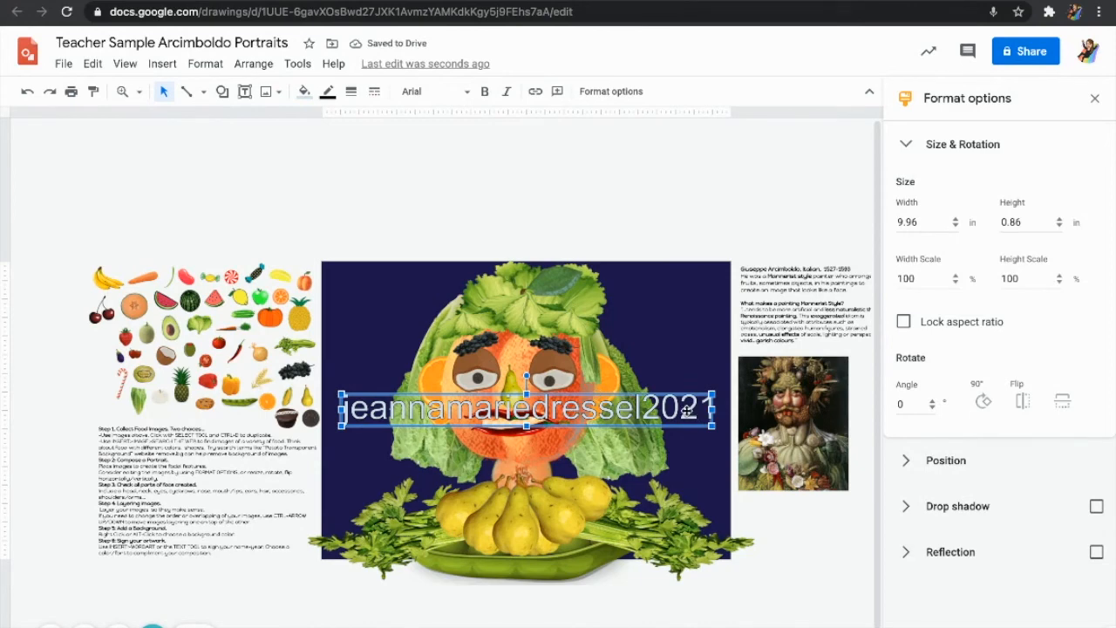
# - Browse the additional fonts for the signature by the Handwriting, Serif and Sans Serif categories
pyautogui.click(467, 91)
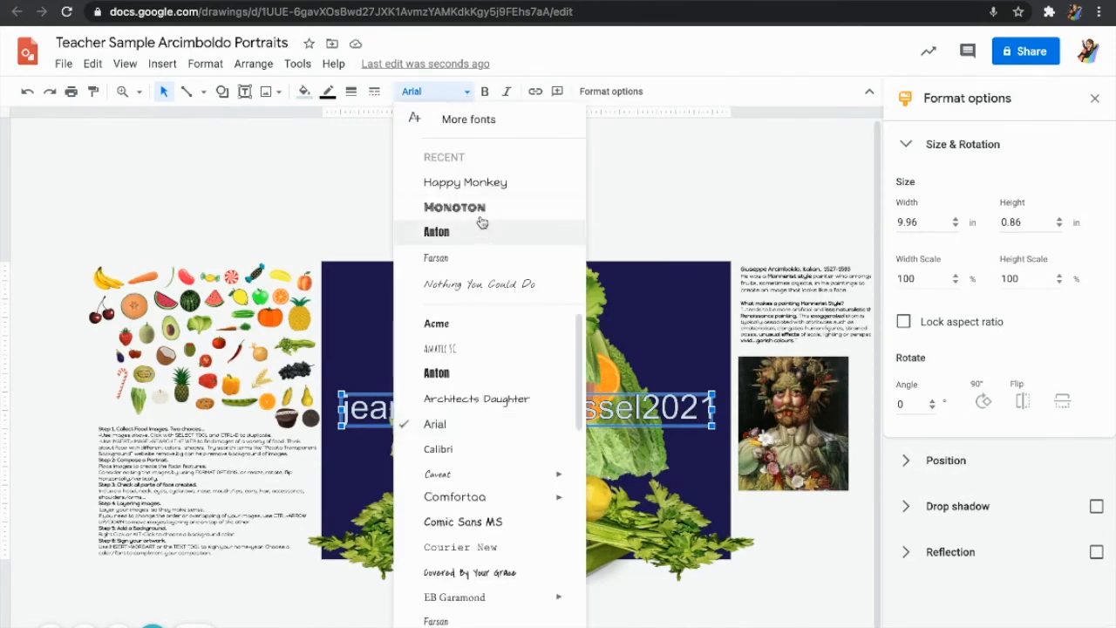
pyautogui.click(479, 122)
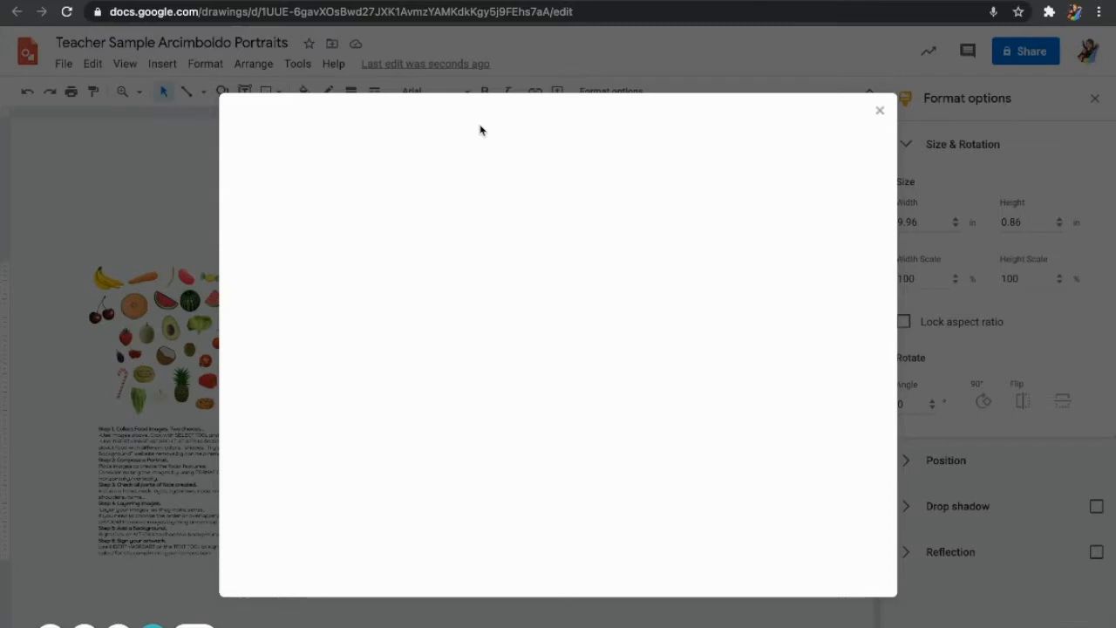
pyautogui.scroll(-6, 474, 479)
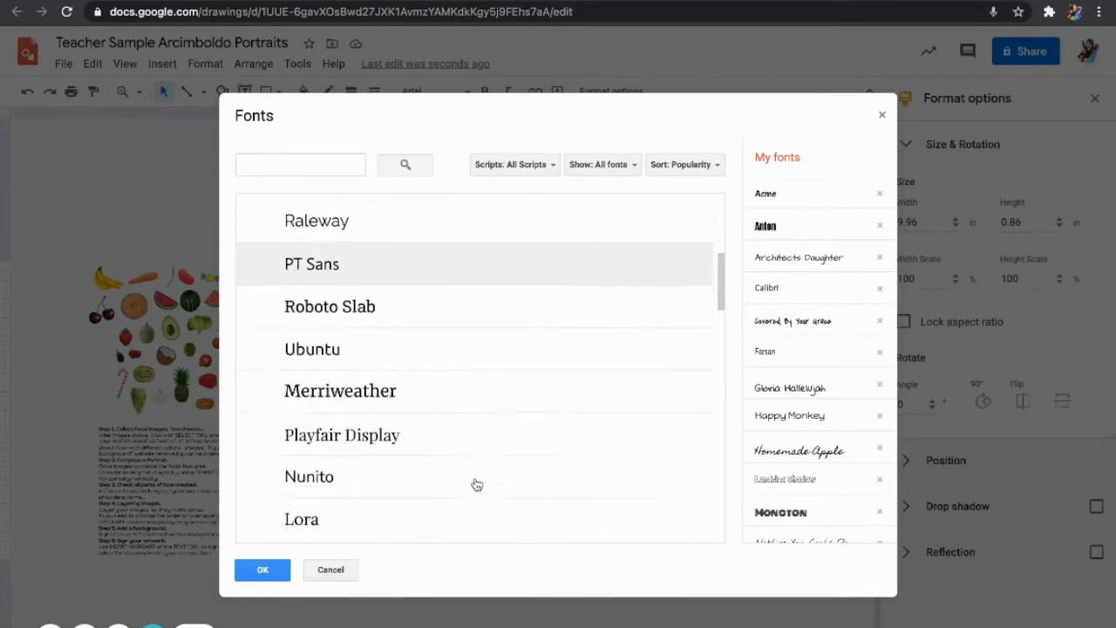
pyautogui.click(601, 164)
pyautogui.click(613, 247)
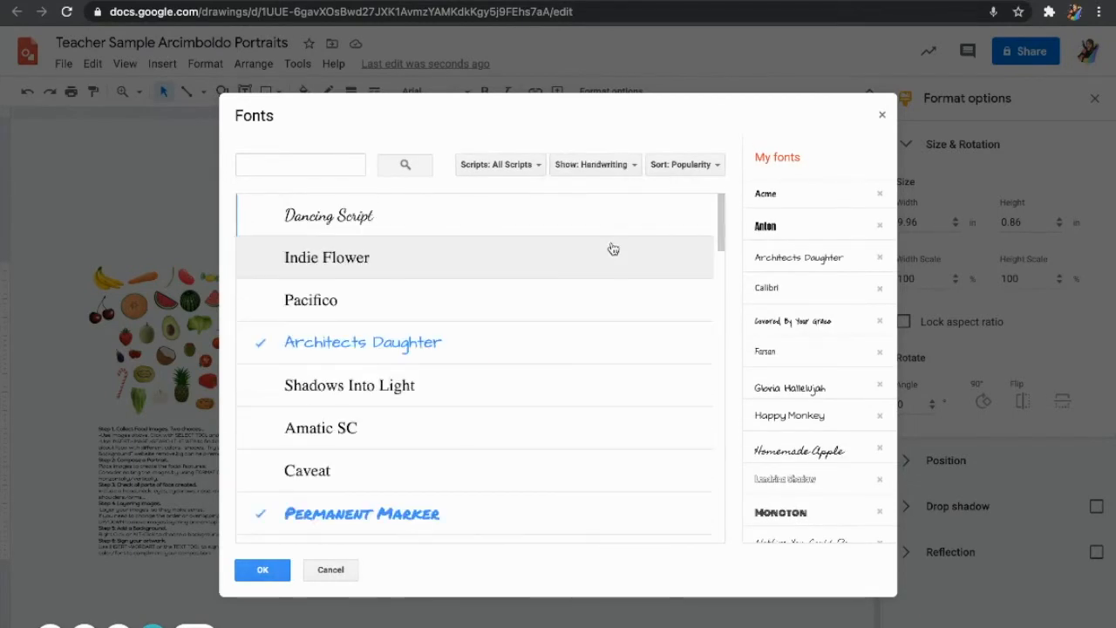
pyautogui.scroll(-6, 531, 435)
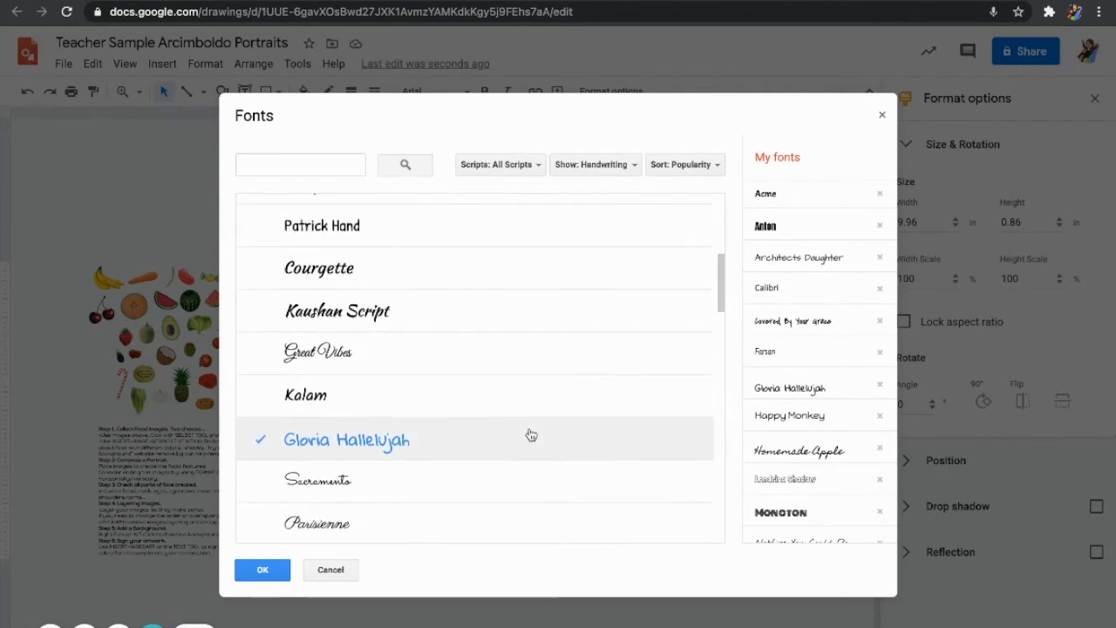
pyautogui.scroll(-2, 531, 434)
pyautogui.click(625, 164)
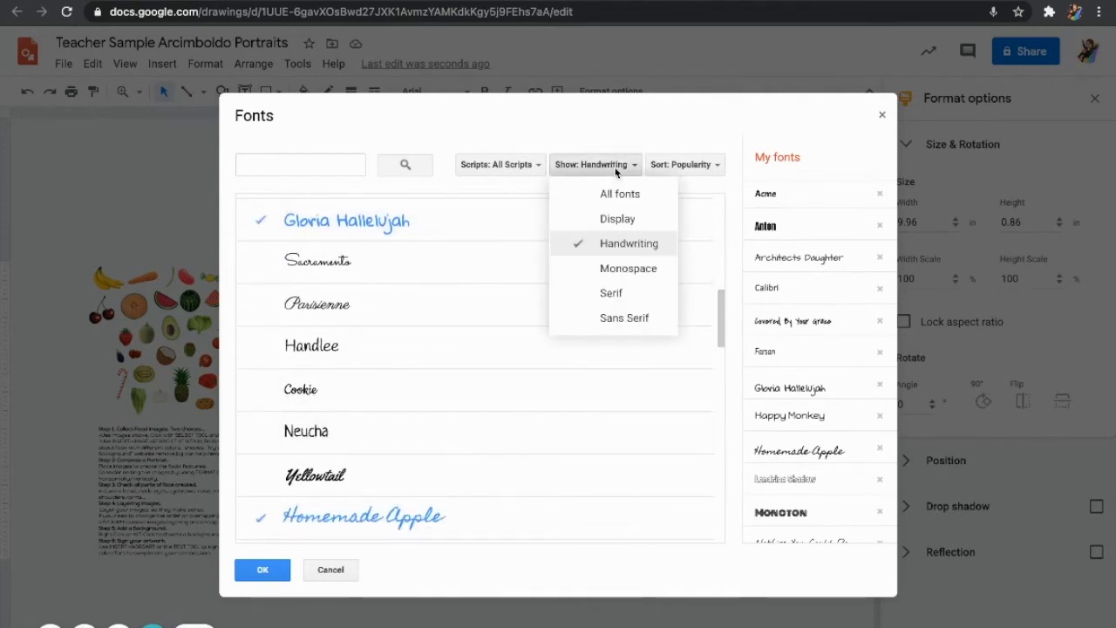
pyautogui.click(624, 297)
pyautogui.scroll(-5, 550, 366)
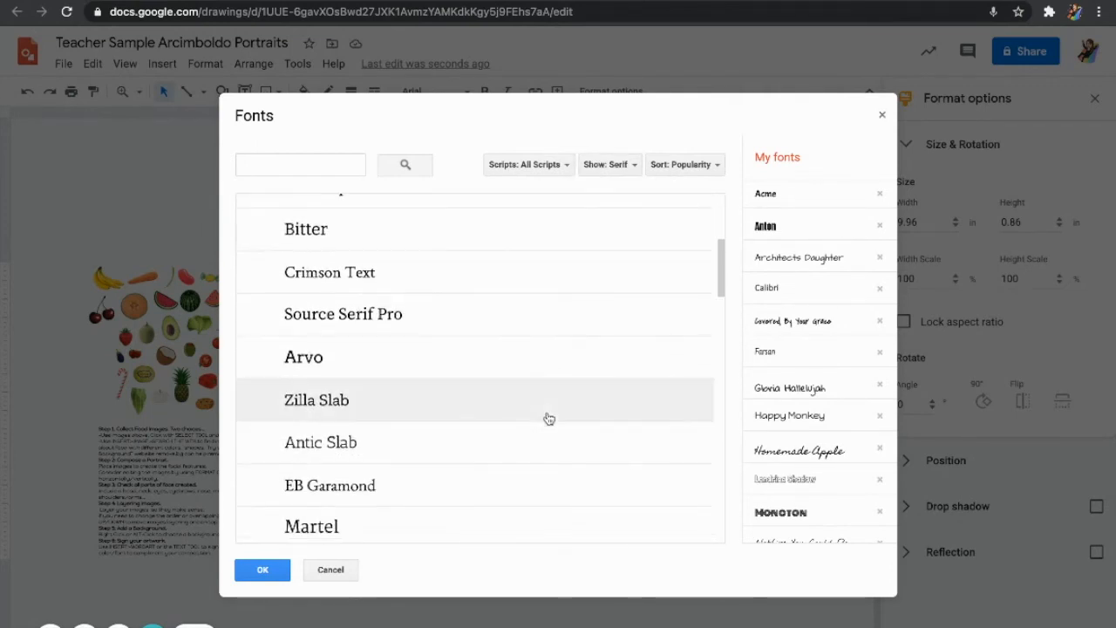
pyautogui.click(617, 166)
pyautogui.click(652, 318)
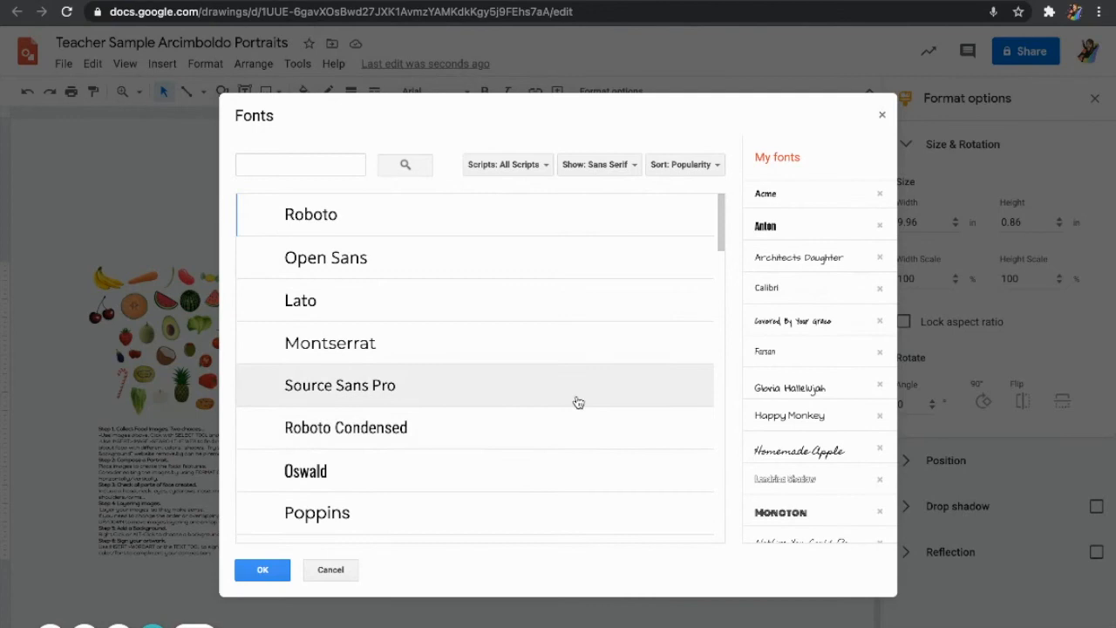
# - List all fonts again and apply Indie Flower to the signature
pyautogui.click(612, 166)
pyautogui.click(622, 208)
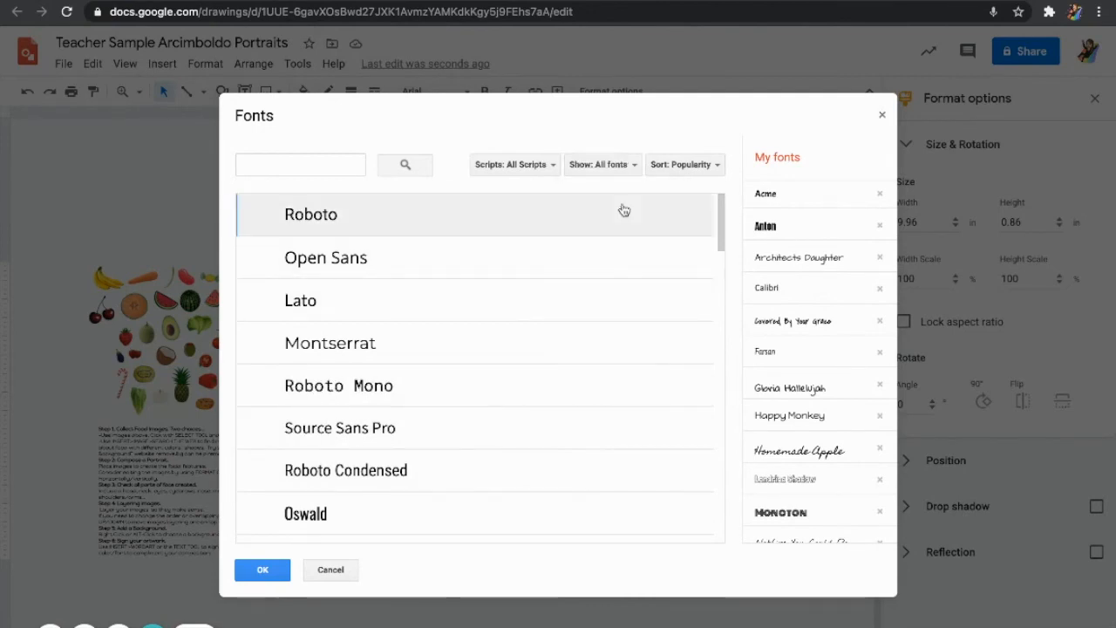
pyautogui.scroll(-5, 477, 401)
pyautogui.scroll(-10, 477, 401)
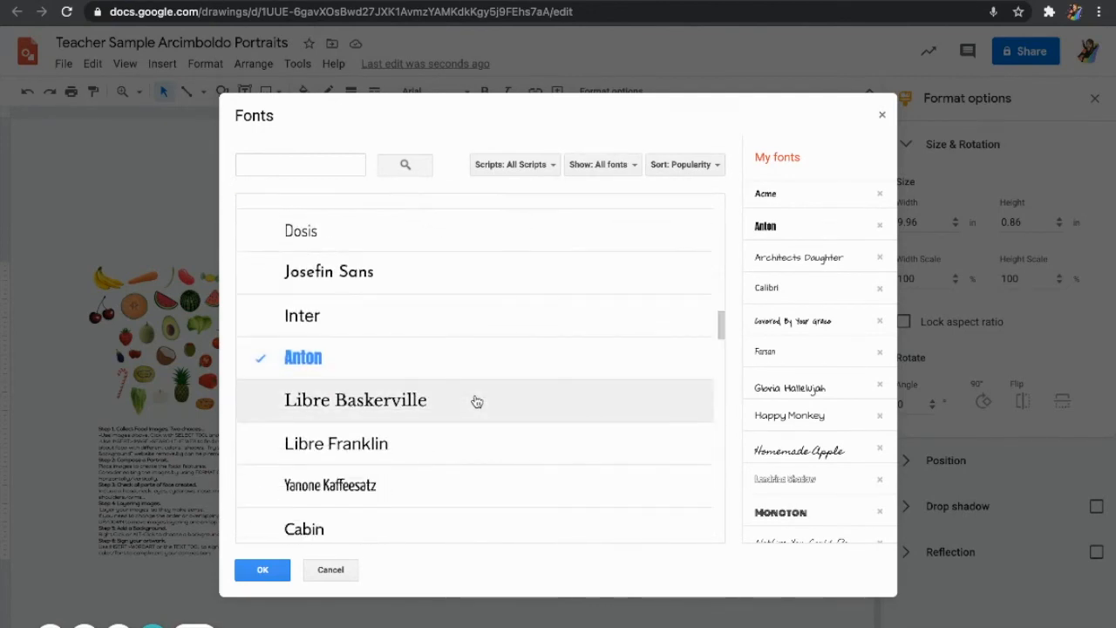
pyautogui.scroll(-5, 475, 401)
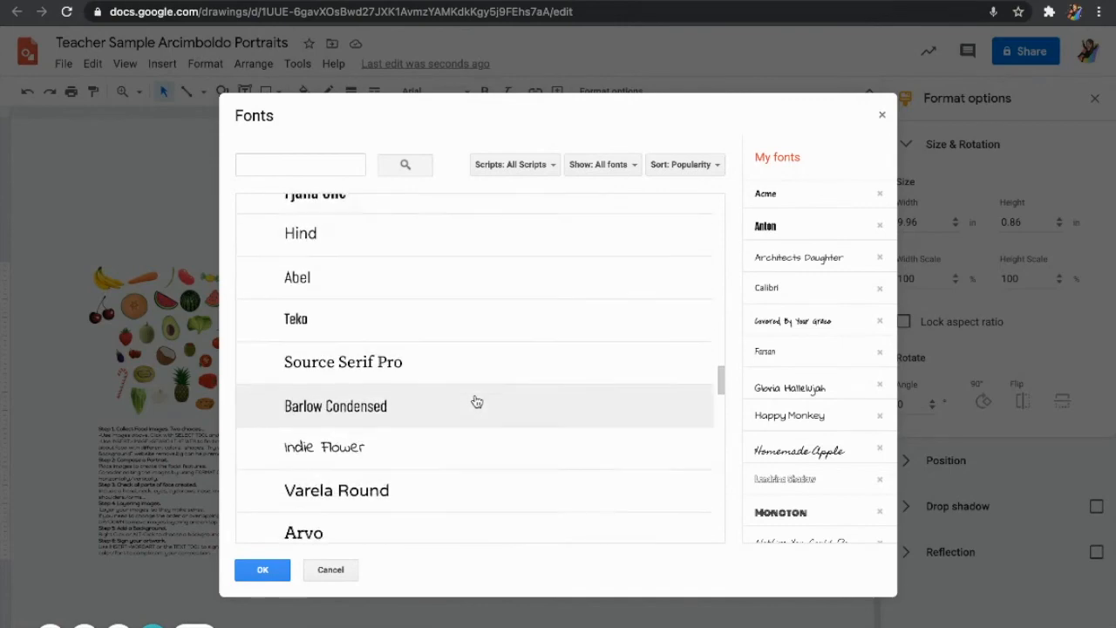
pyautogui.click(436, 410)
pyautogui.click(266, 576)
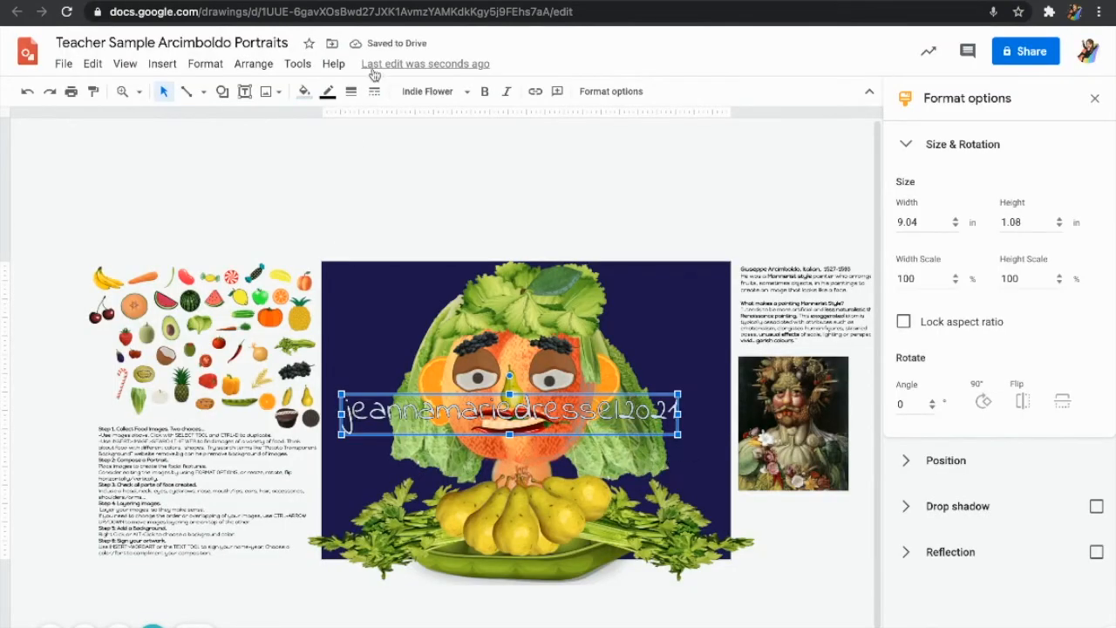
# - Give the signature a dark green fill and a light green outline
pyautogui.click(310, 92)
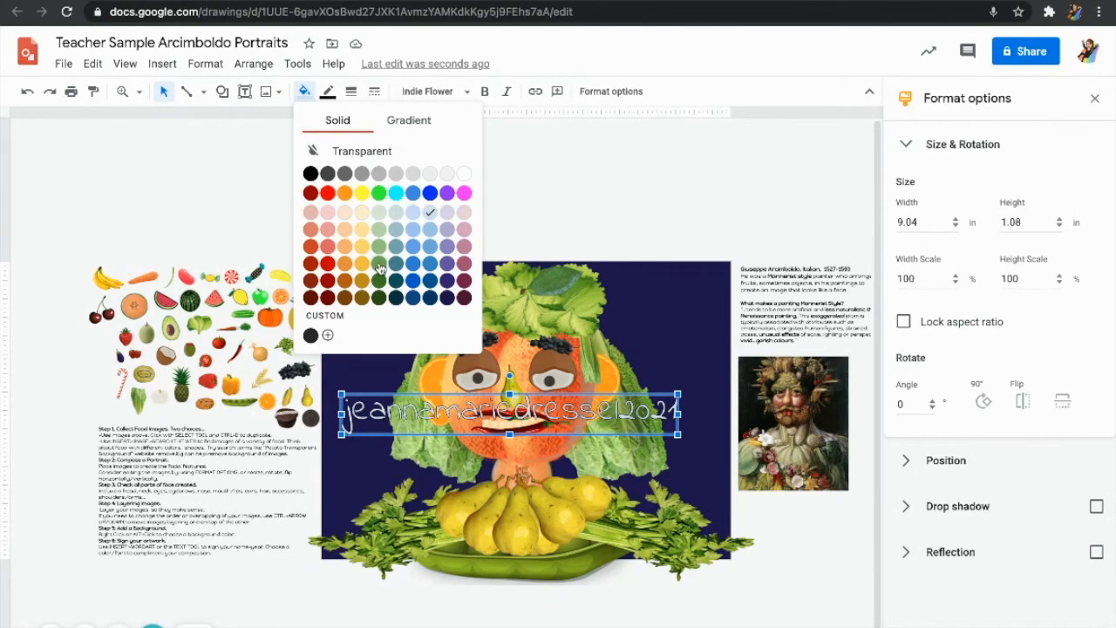
pyautogui.click(378, 280)
pyautogui.click(329, 93)
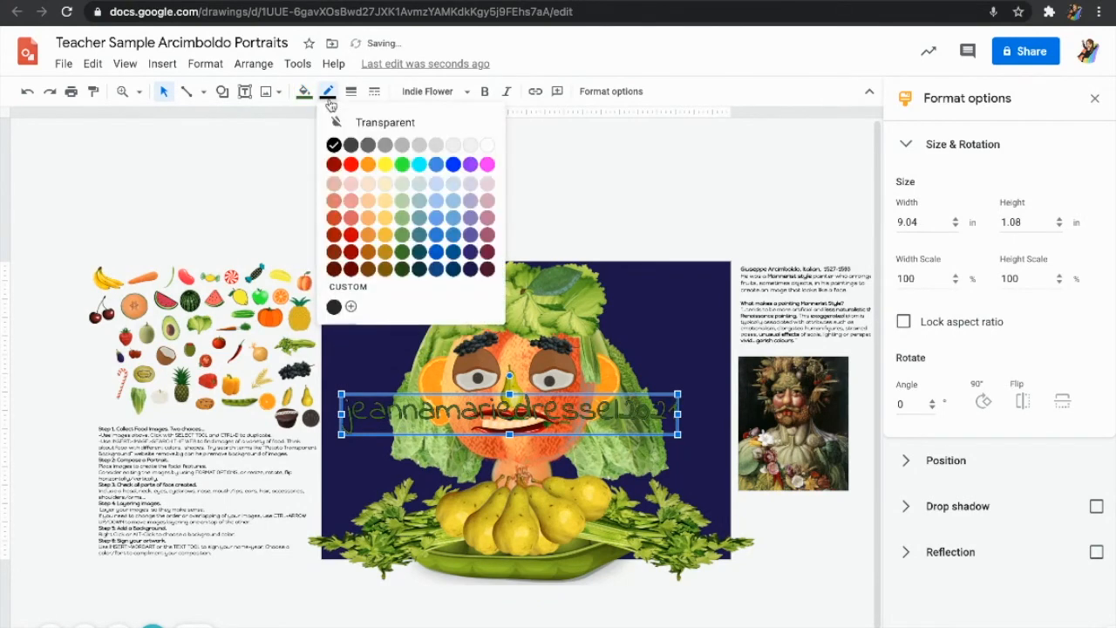
pyautogui.click(405, 201)
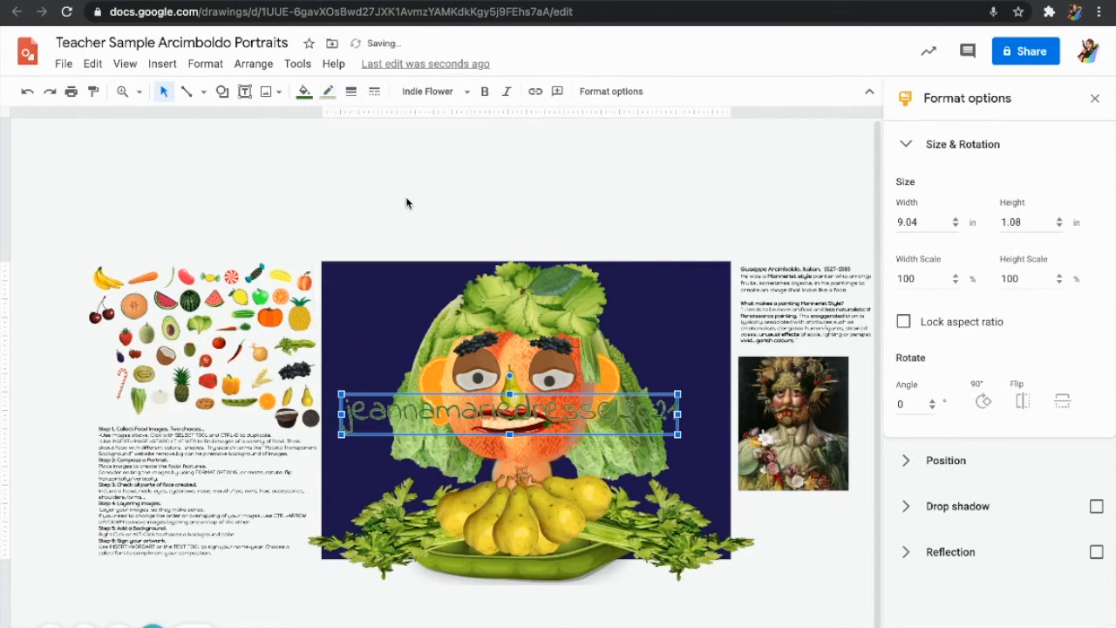
# - Set the signature's outline weight to 3 px and its outline style to dashed
pyautogui.click(351, 91)
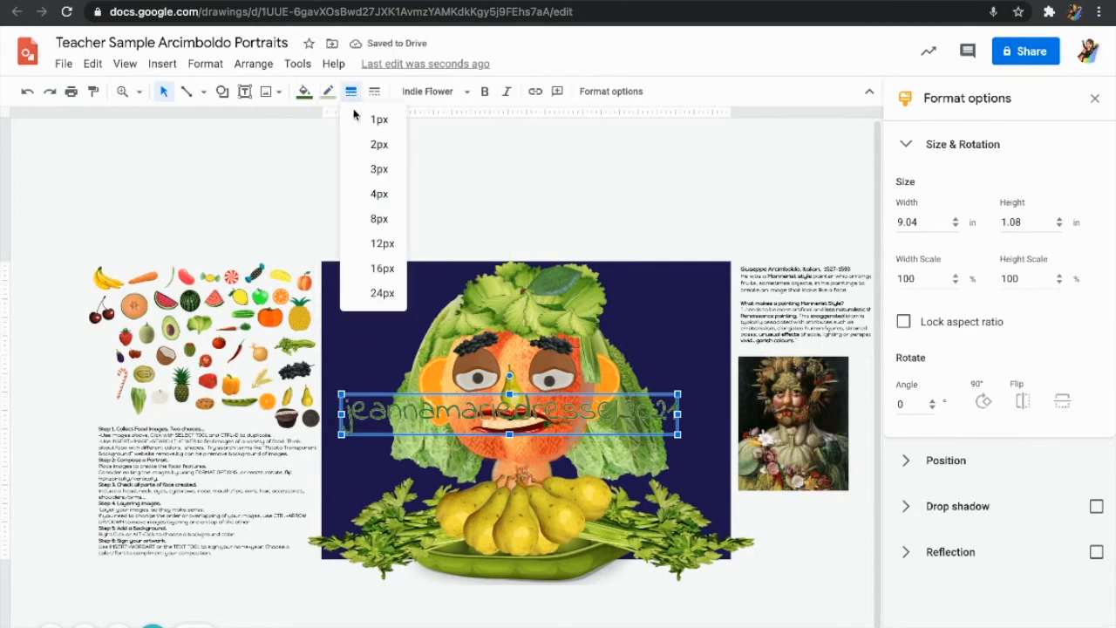
pyautogui.click(380, 169)
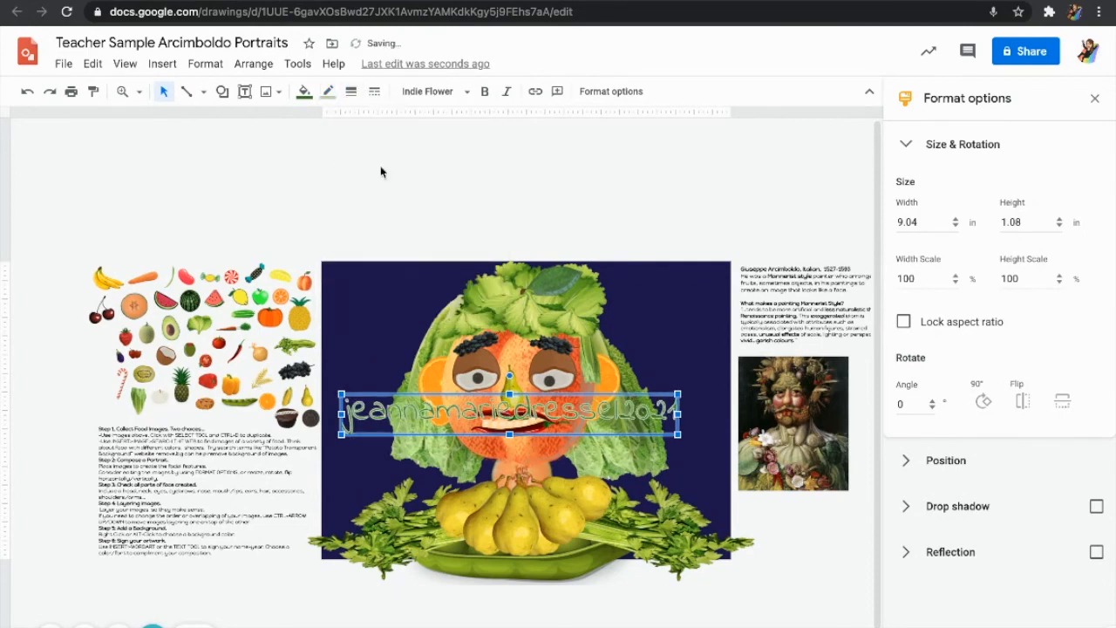
pyautogui.click(350, 91)
pyautogui.click(374, 92)
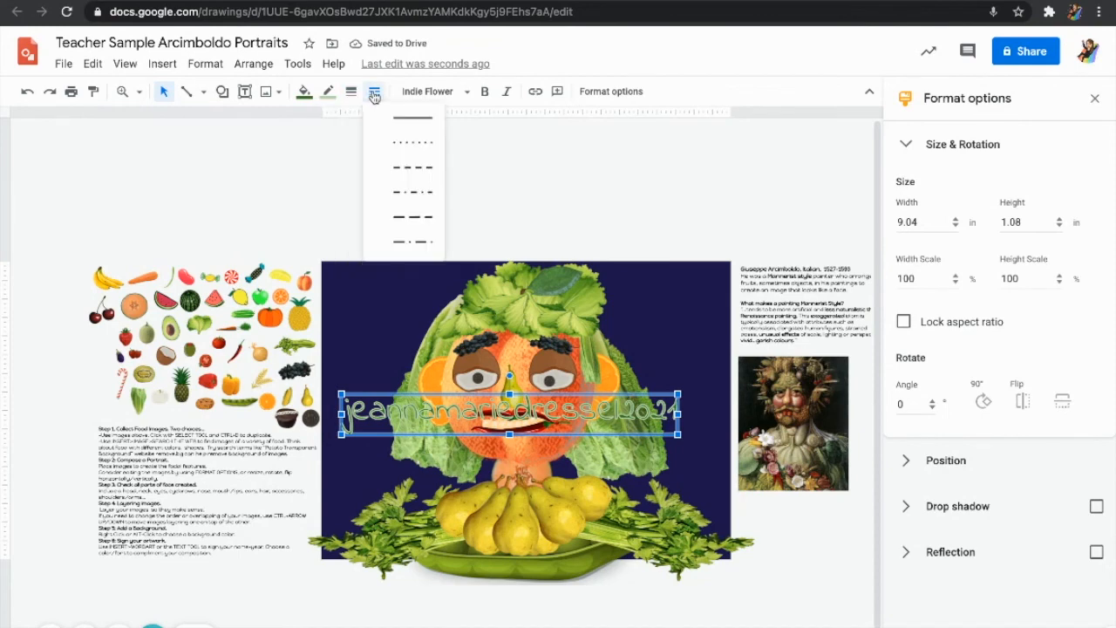
pyautogui.click(415, 172)
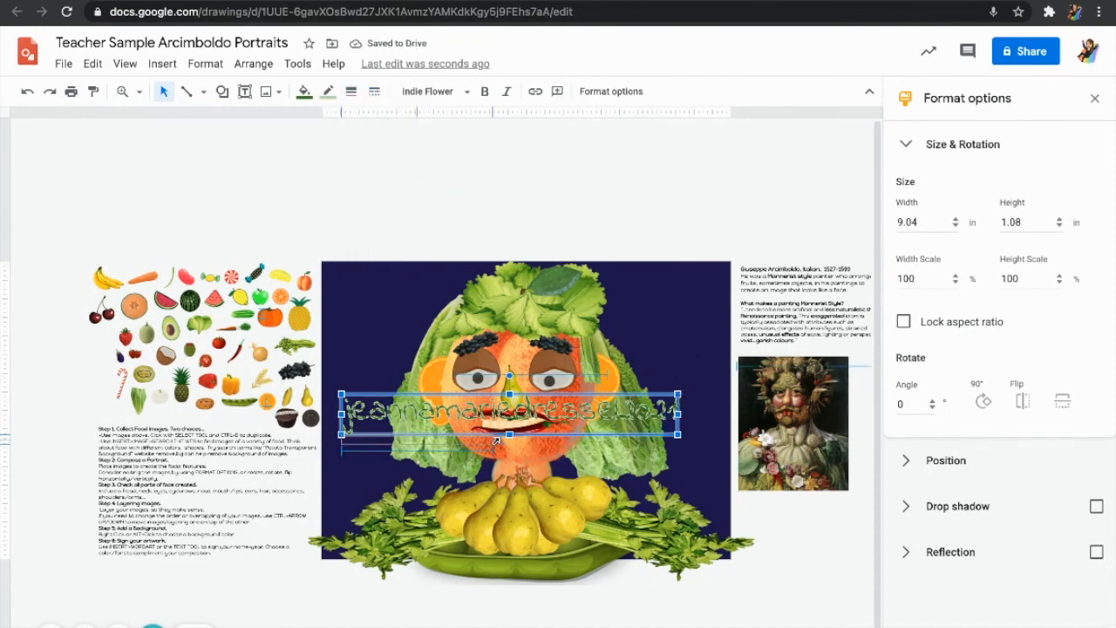
# - Narrow the signature to about 4.07 in wide, then try a 12 px outline before setting its weight to 1 px
pyautogui.moveTo(680, 395); pyautogui.dragTo(492, 407)
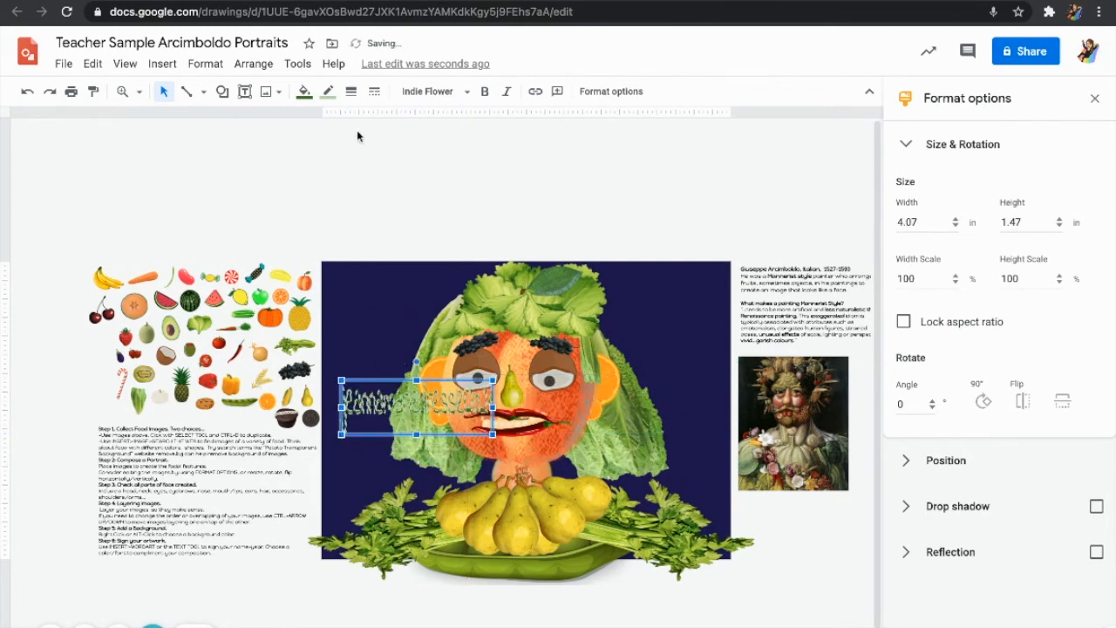
pyautogui.click(304, 90)
pyautogui.click(350, 91)
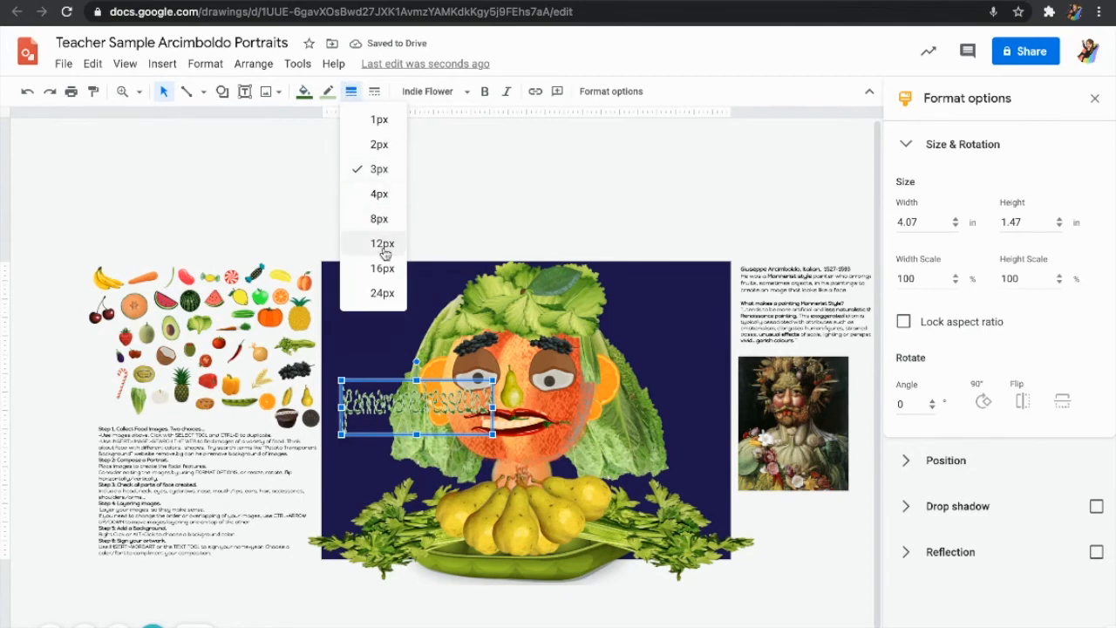
pyautogui.click(383, 246)
pyautogui.click(328, 91)
pyautogui.click(350, 91)
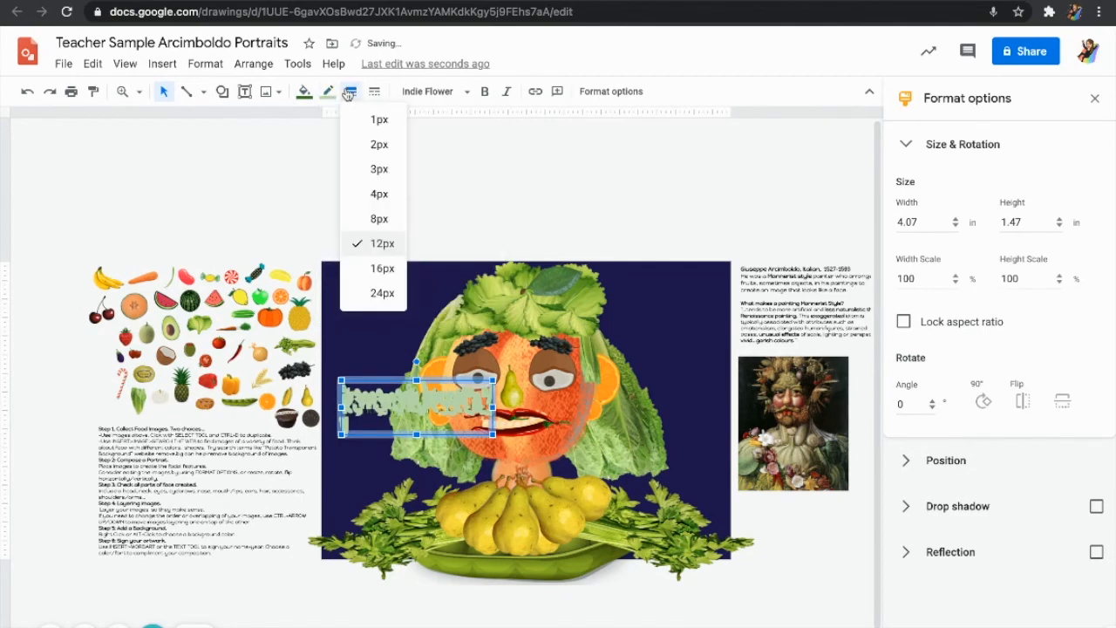
pyautogui.click(378, 120)
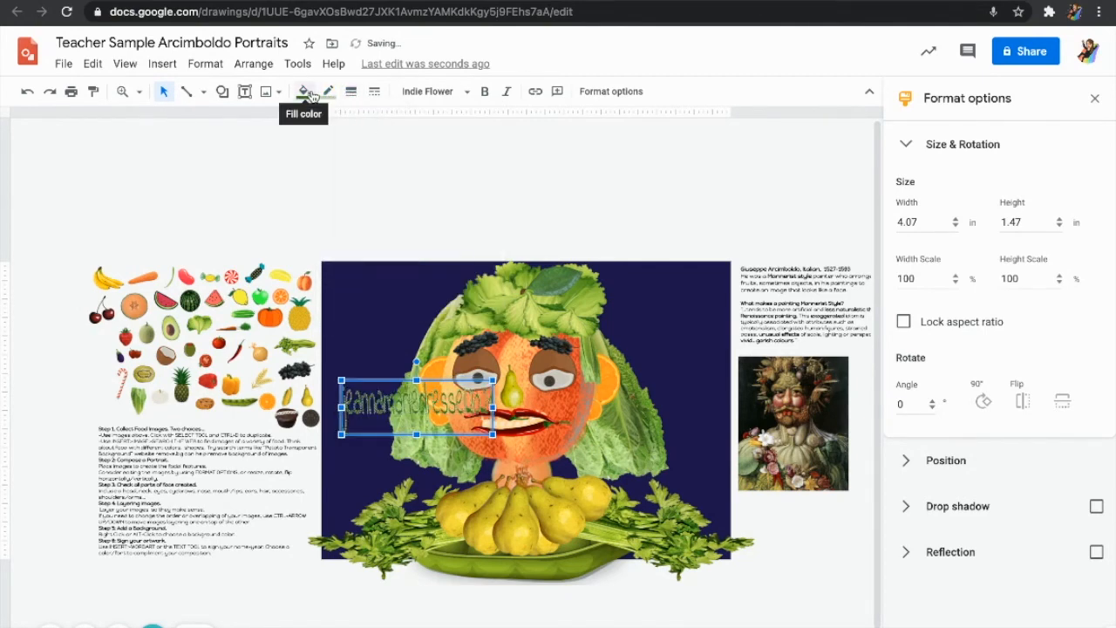
# - Change the signature's fill to a darker green and its outline to light green 1
pyautogui.click(304, 91)
pyautogui.click(379, 300)
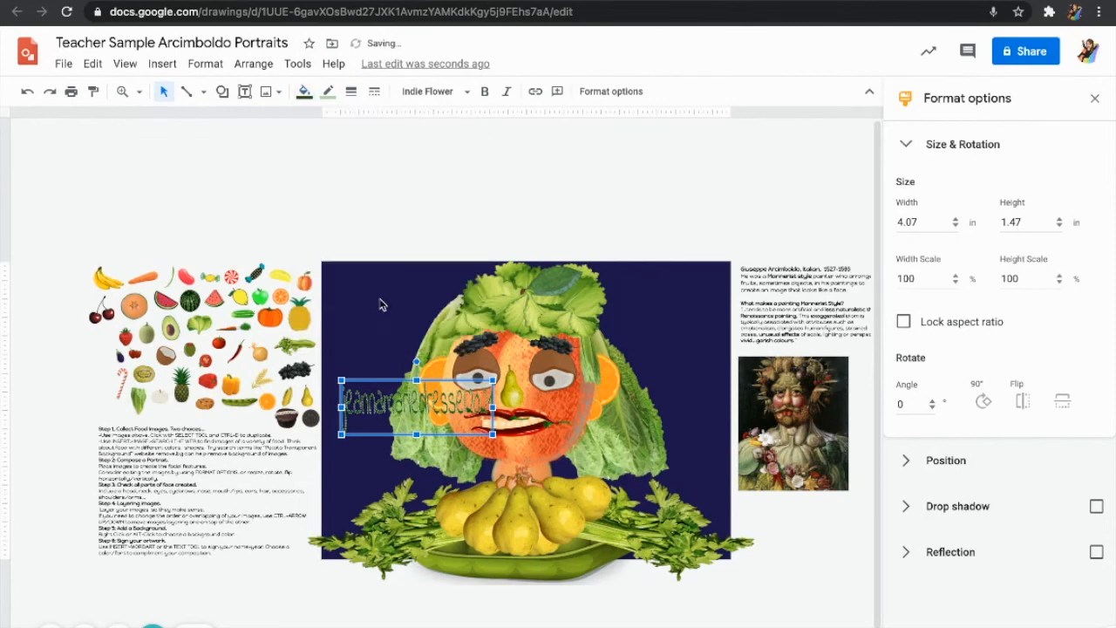
pyautogui.click(328, 92)
pyautogui.click(373, 197)
# - Flatten the signature to about 0.68 in high and place it in the upper-right corner of the dark blue background
pyautogui.click(163, 92)
pyautogui.click(407, 379)
pyautogui.moveTo(642, 531); pyautogui.dragTo(655, 268)
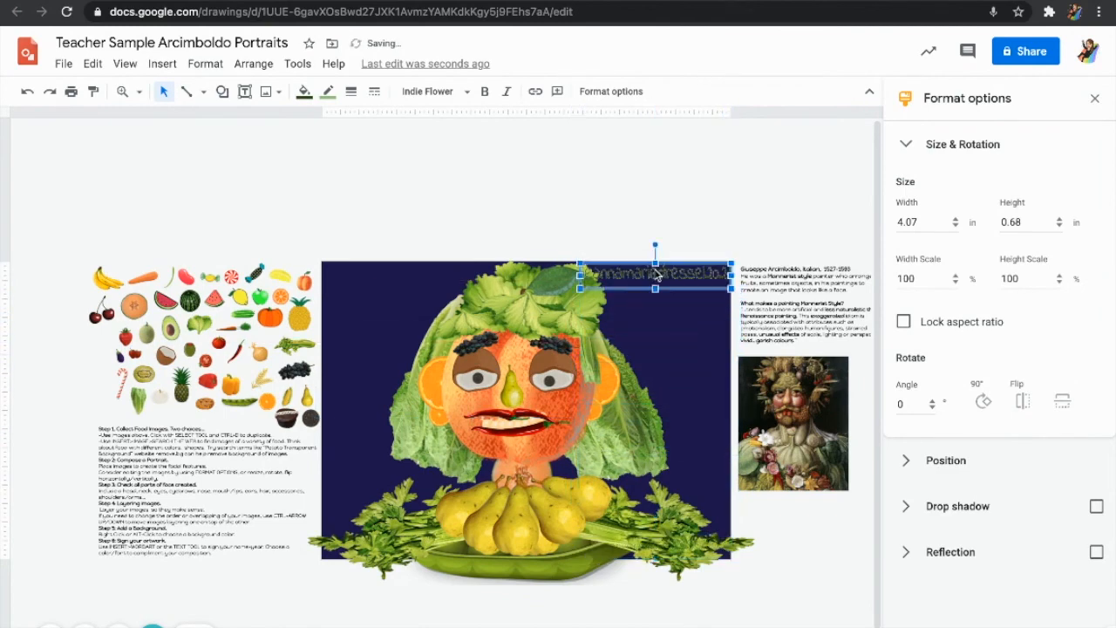
# - Recolour the signature with a light blue fill and a dark blue outline
pyautogui.click(304, 90)
pyautogui.click(434, 253)
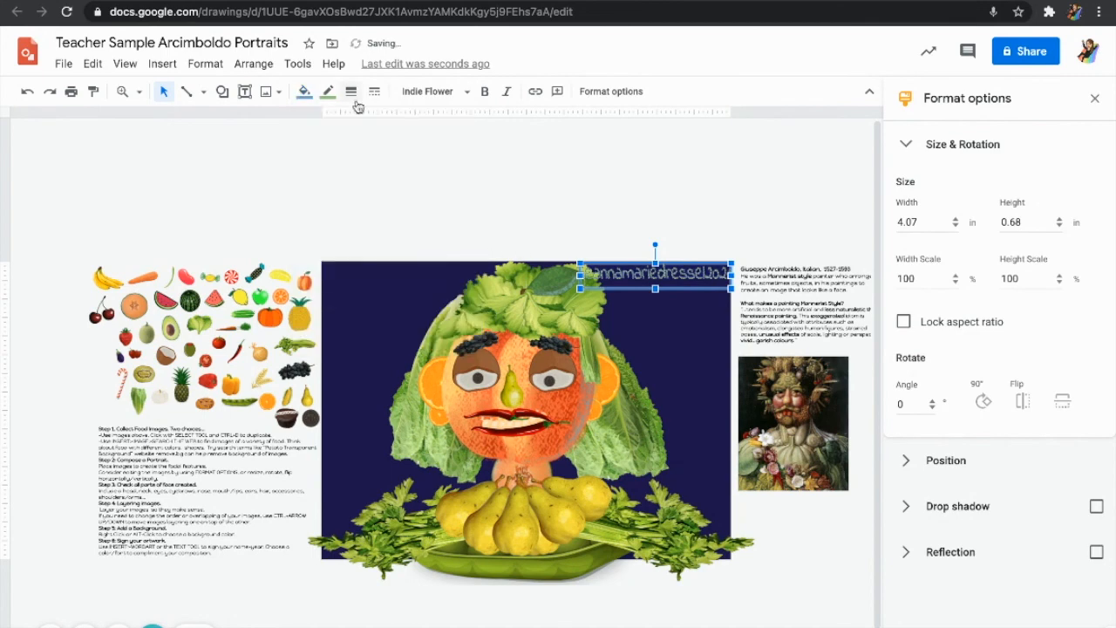
pyautogui.click(330, 93)
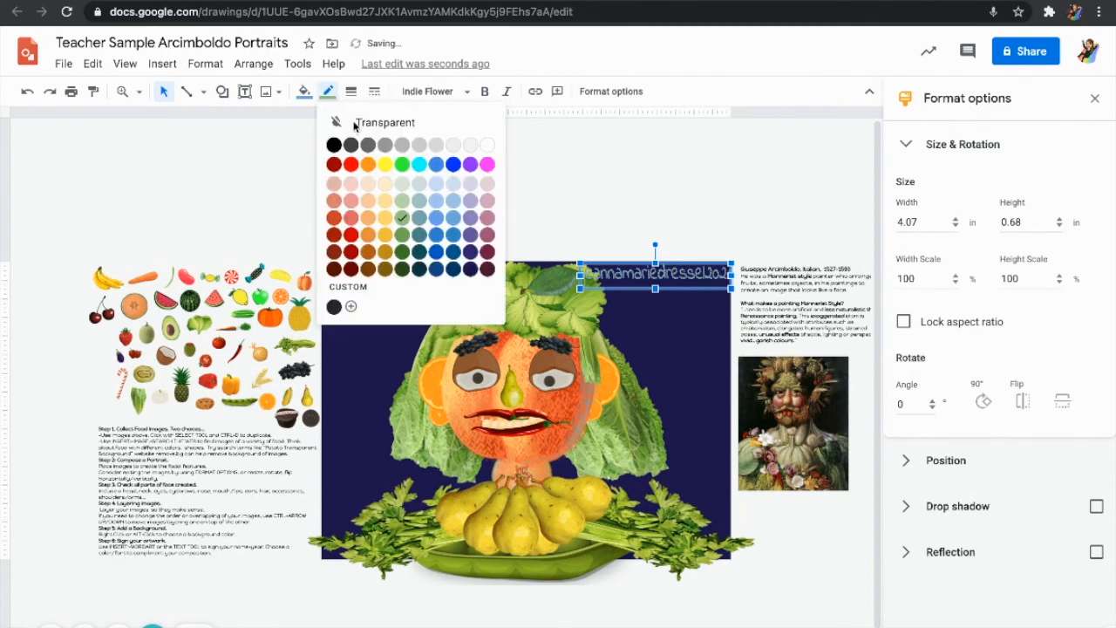
pyautogui.click(455, 254)
# - Shrink the signature to about 3.35 by 0.43 in within the background's upper-right corner and deselect it
pyautogui.click(581, 241)
pyautogui.click(643, 277)
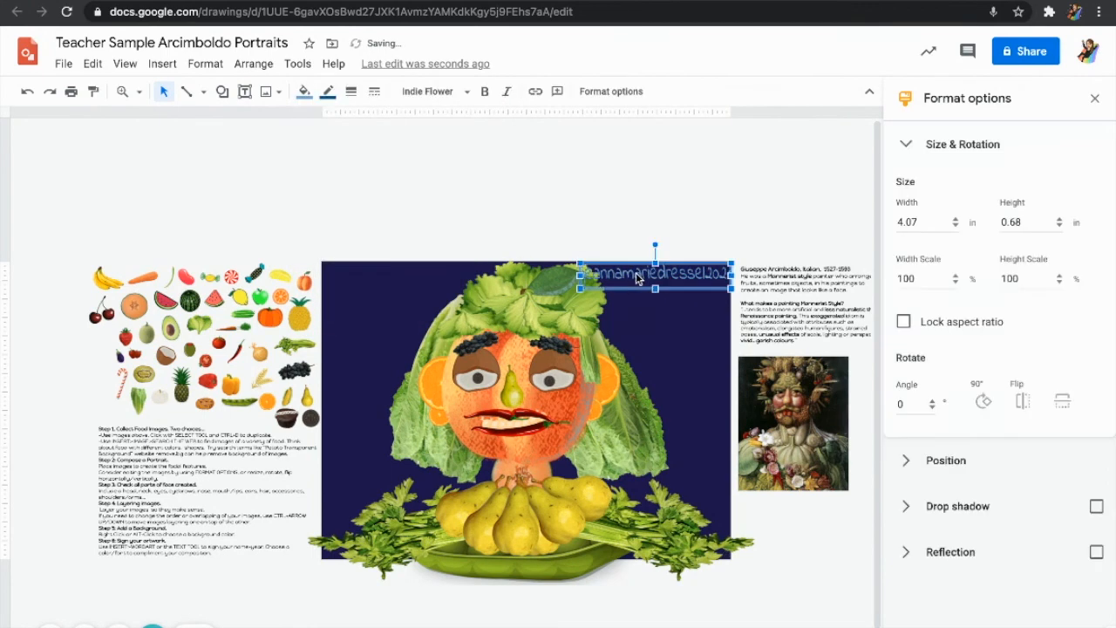
pyautogui.moveTo(578, 288); pyautogui.dragTo(606, 277)
pyautogui.click(606, 222)
pyautogui.click(691, 269)
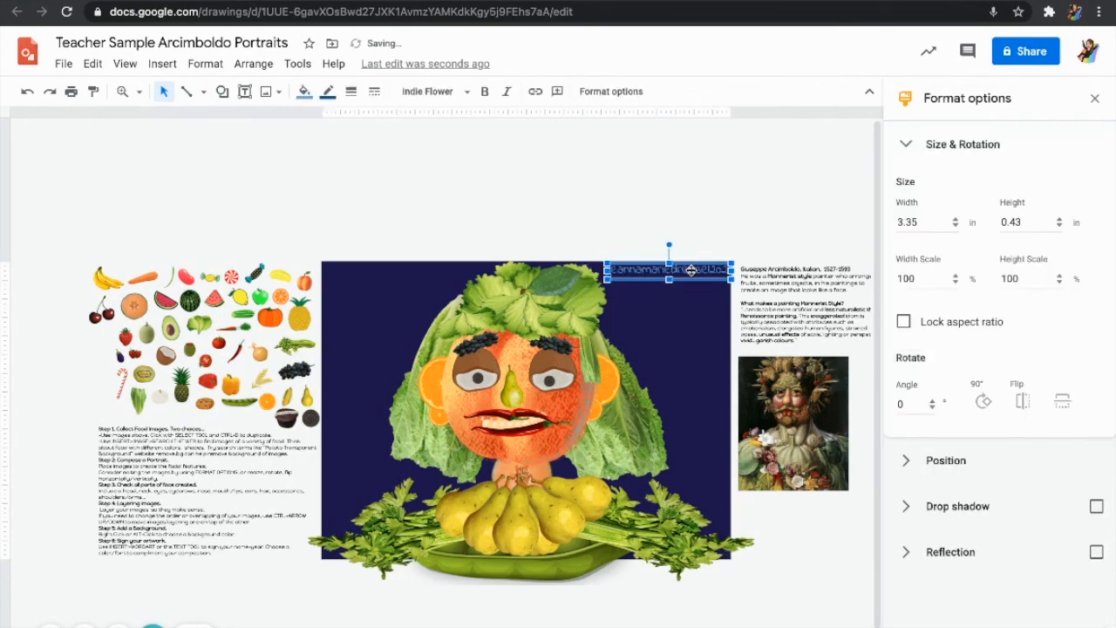
pyautogui.click(699, 211)
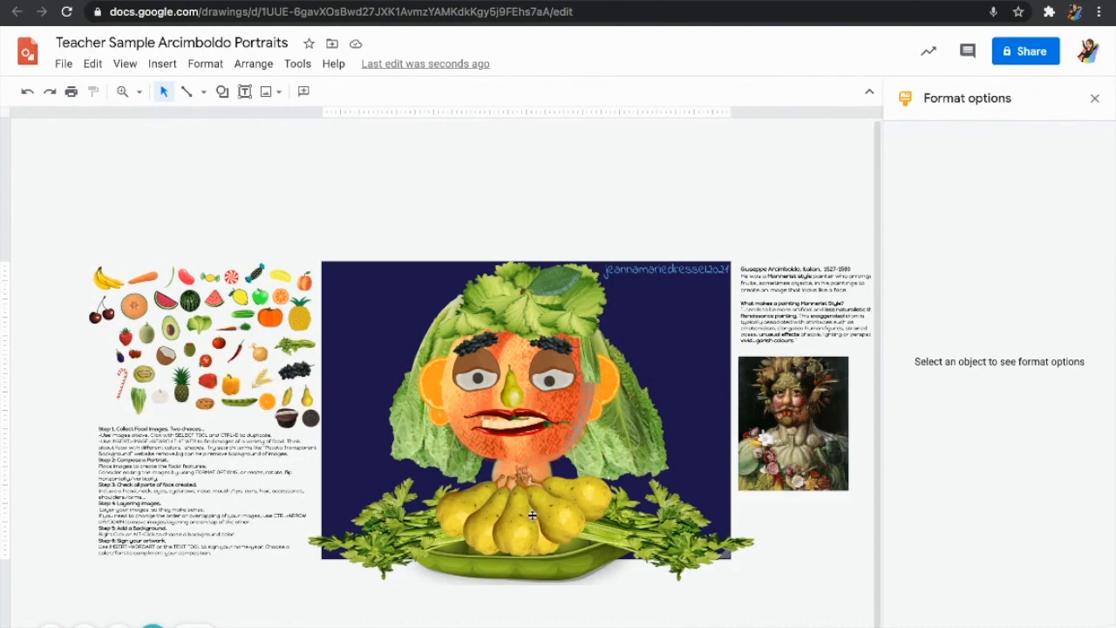
# - Examine the Mannerist style notes and Arcimboldo's painting up close, then compare them with the finished food portrait's face
pyautogui.scroll(5, 823, 367)
pyautogui.hscroll(2, 822, 368)
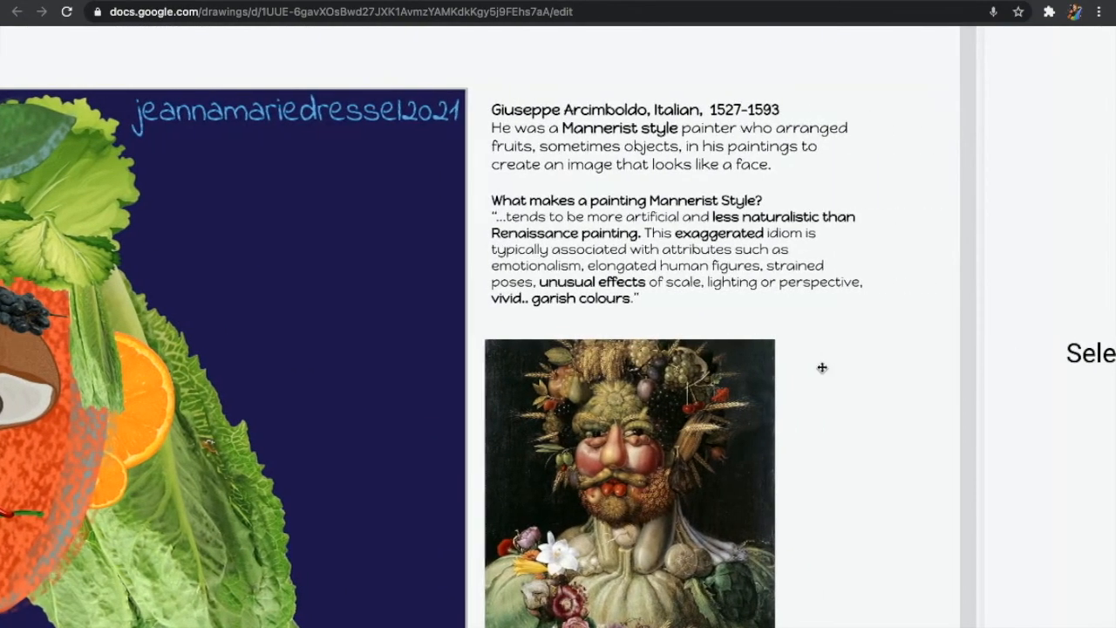
pyautogui.hscroll(1, 823, 367)
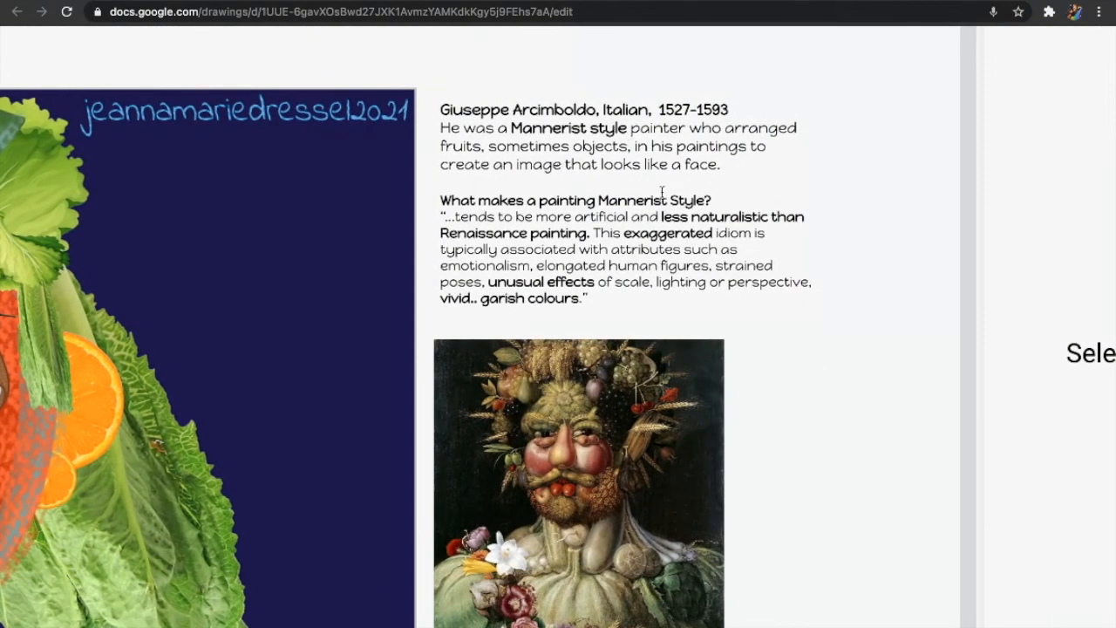
pyautogui.scroll(-1, 695, 278)
pyautogui.scroll(1, 661, 448)
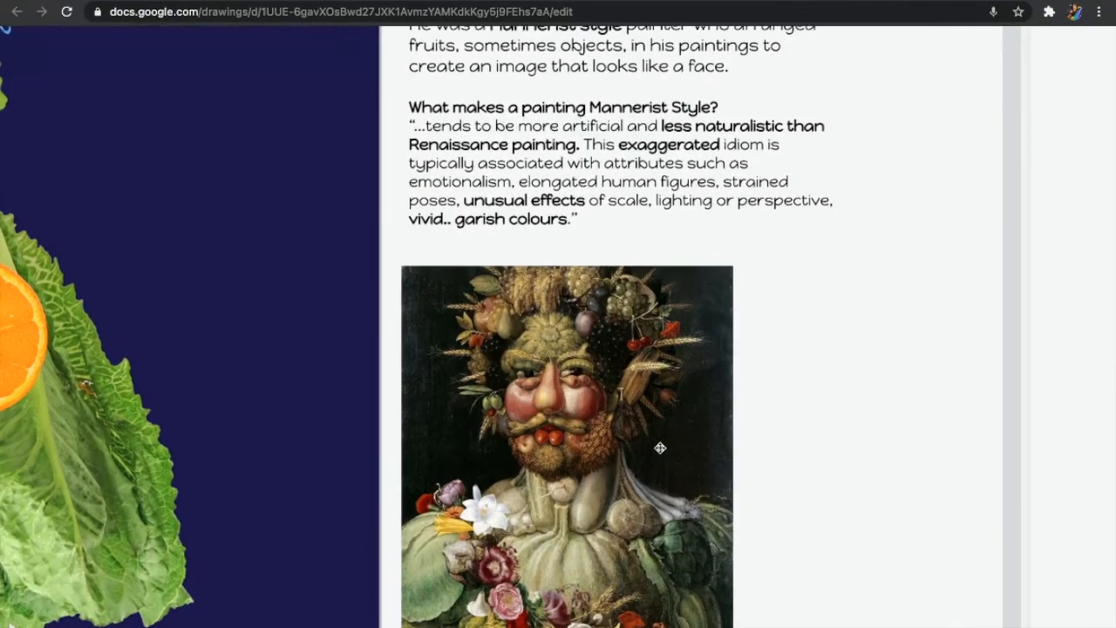
pyautogui.scroll(-2, 661, 447)
pyautogui.scroll(-1, 661, 447)
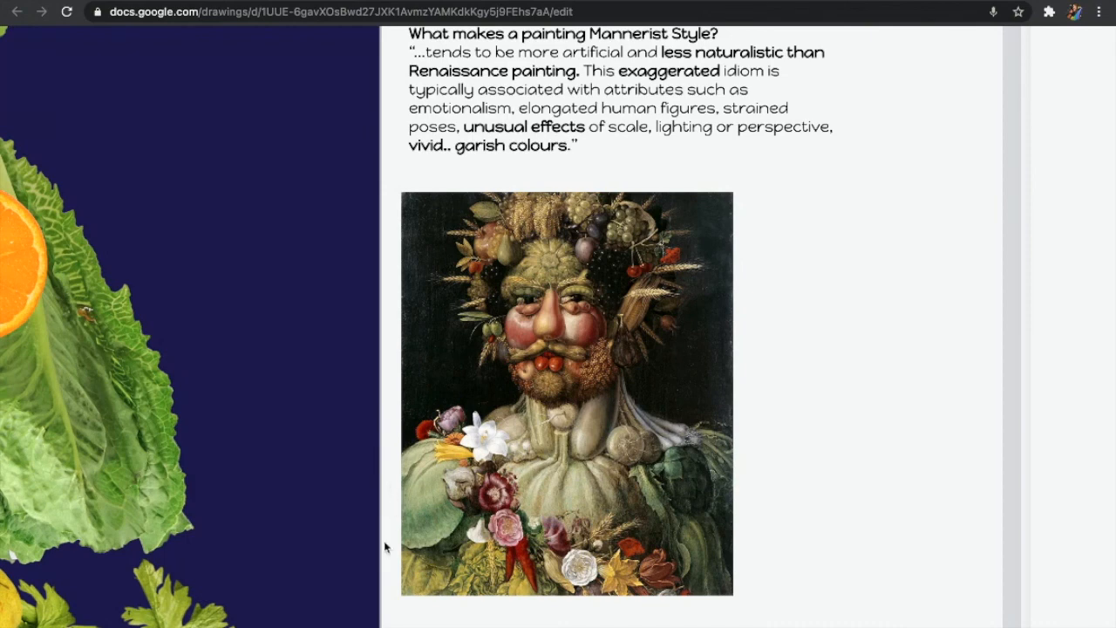
pyautogui.hscroll(-3, 381, 493)
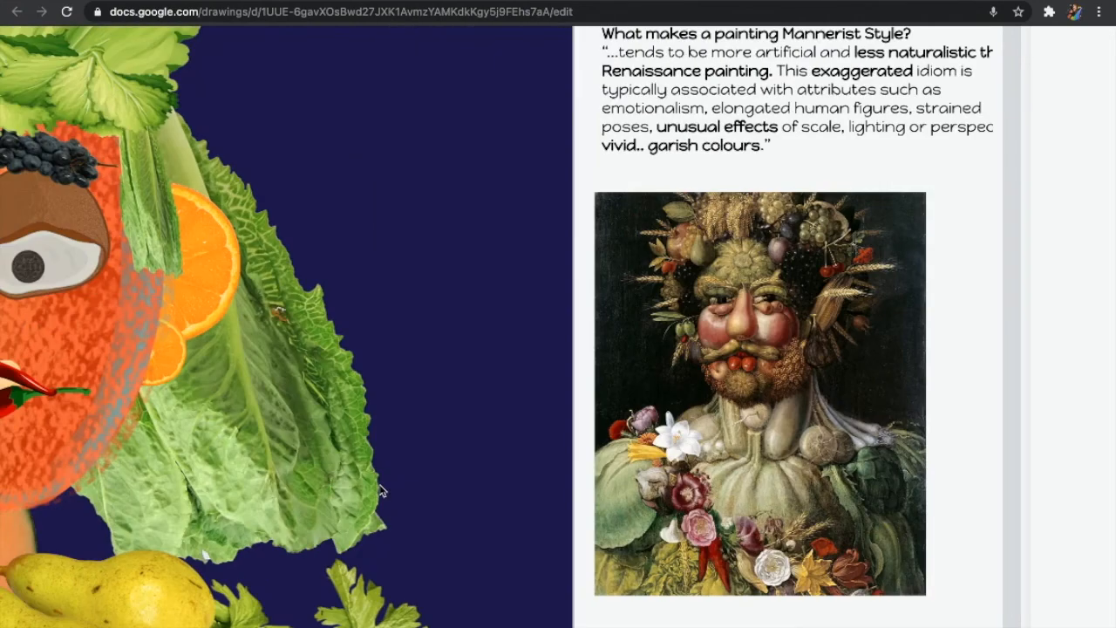
pyautogui.hscroll(-10, 381, 487)
pyautogui.hscroll(3, 773, 408)
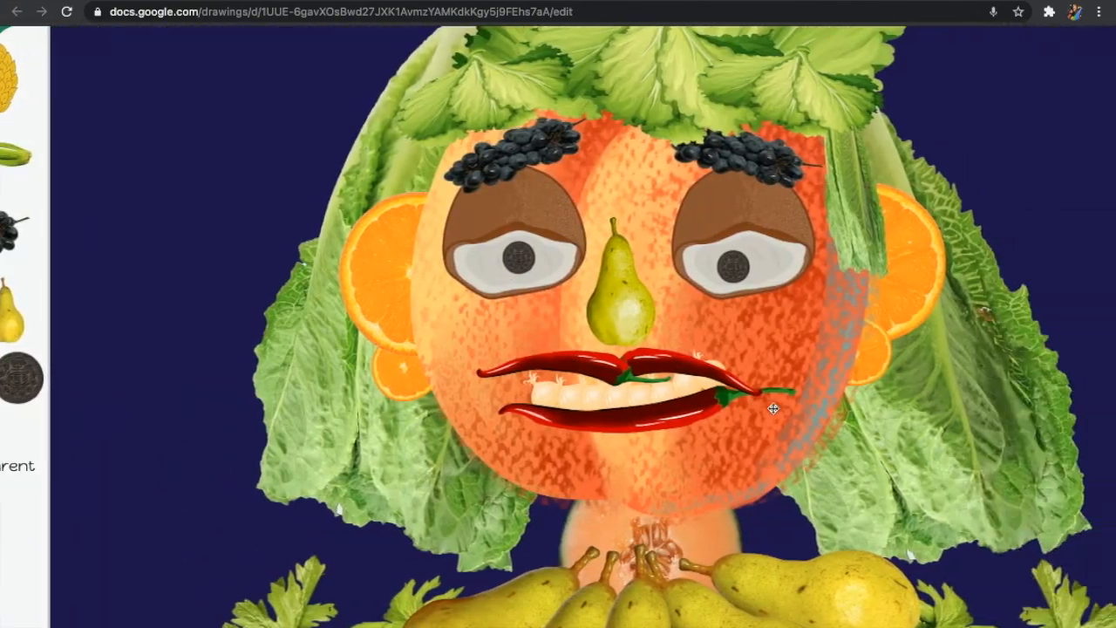
pyautogui.hscroll(2, 773, 408)
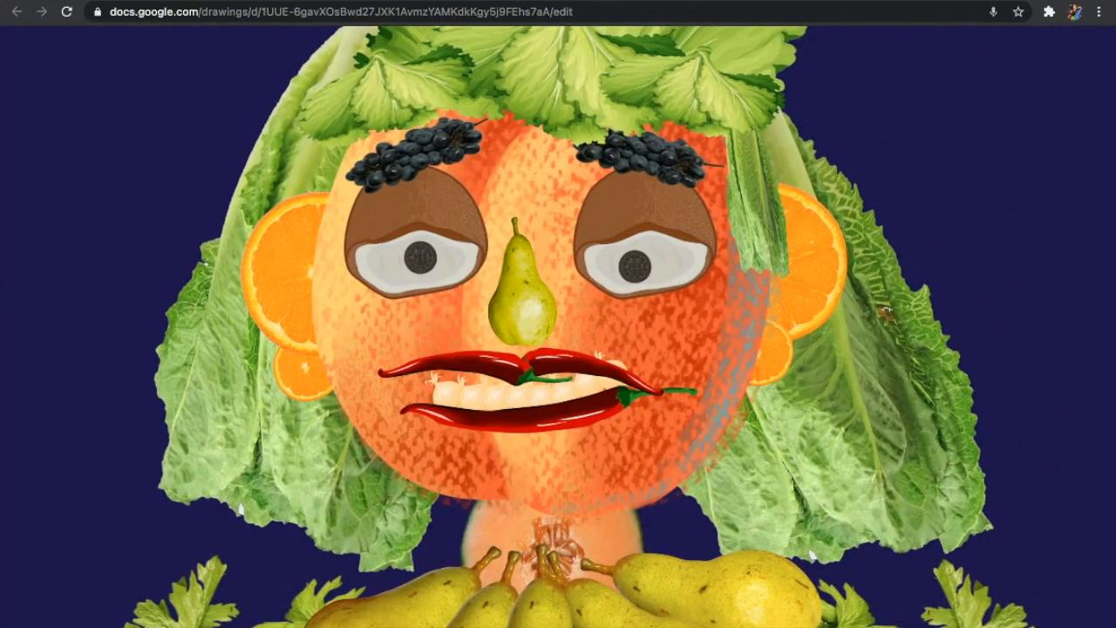